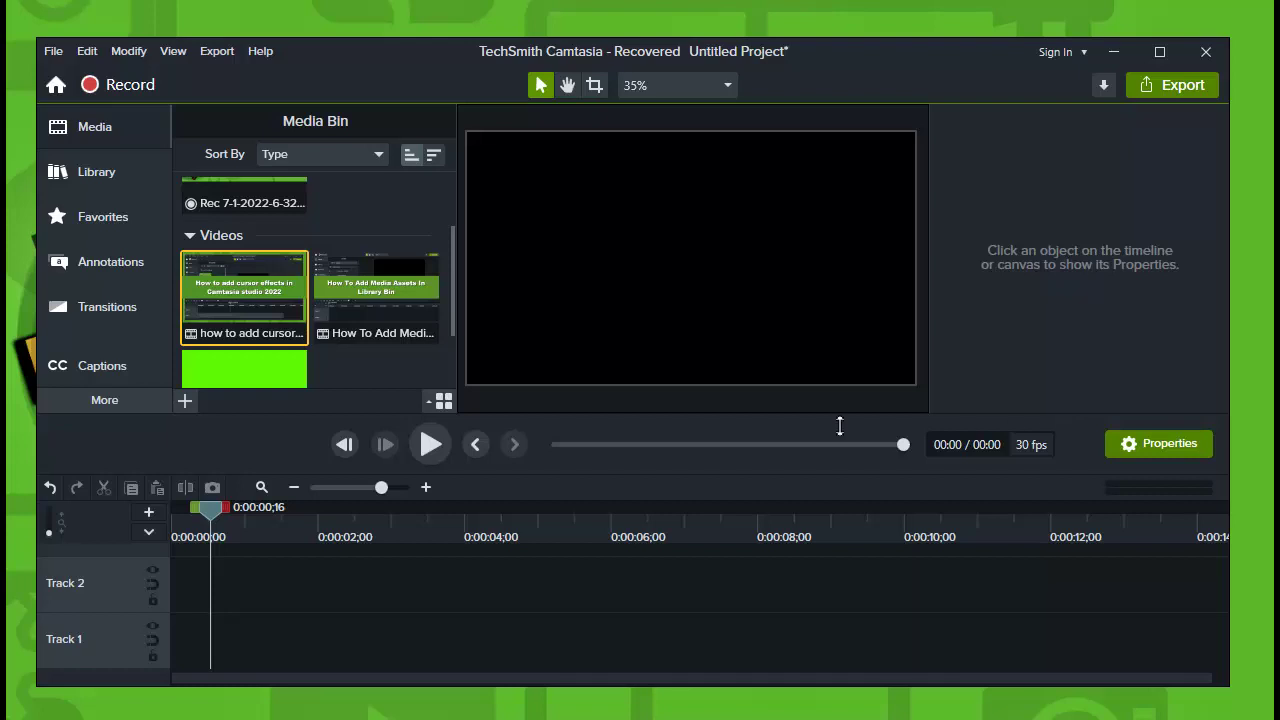
# Place the 'how to add cursor effects in camtasia studio 2022' clip from the Media Bin onto Track 1
pyautogui.moveTo(390, 358); pyautogui.dragTo(288, 262)
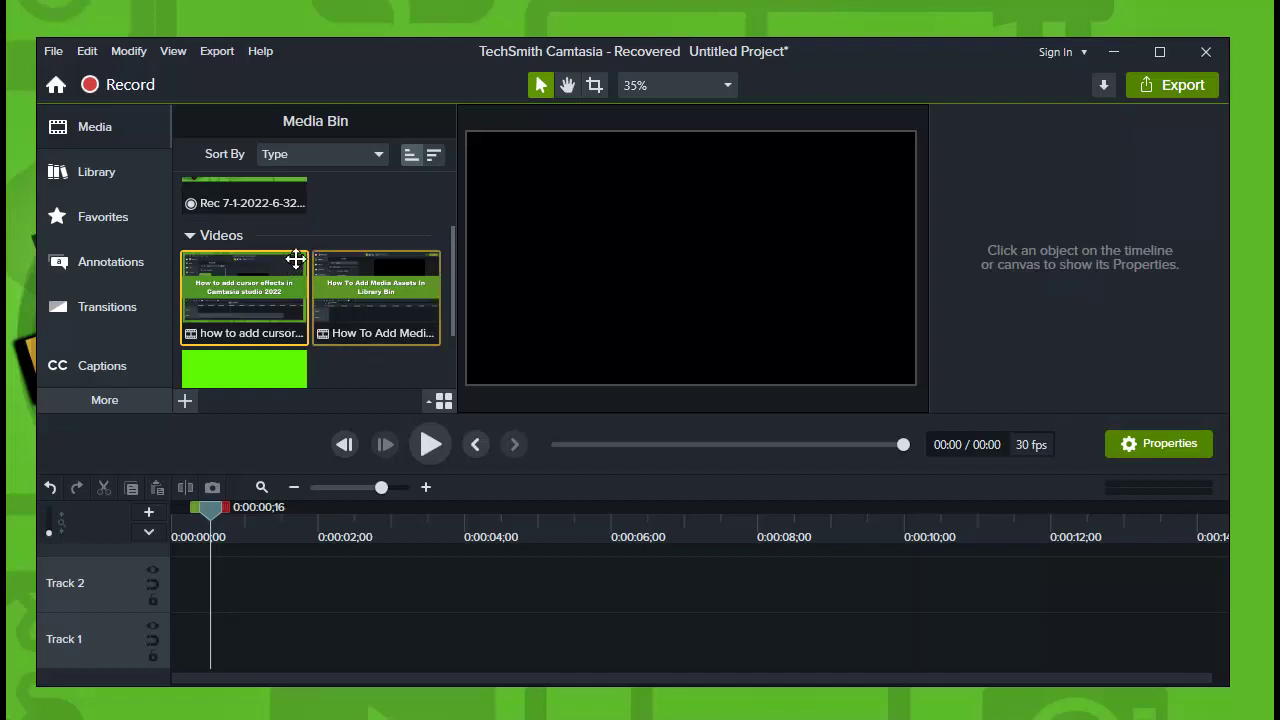
pyautogui.click(290, 258)
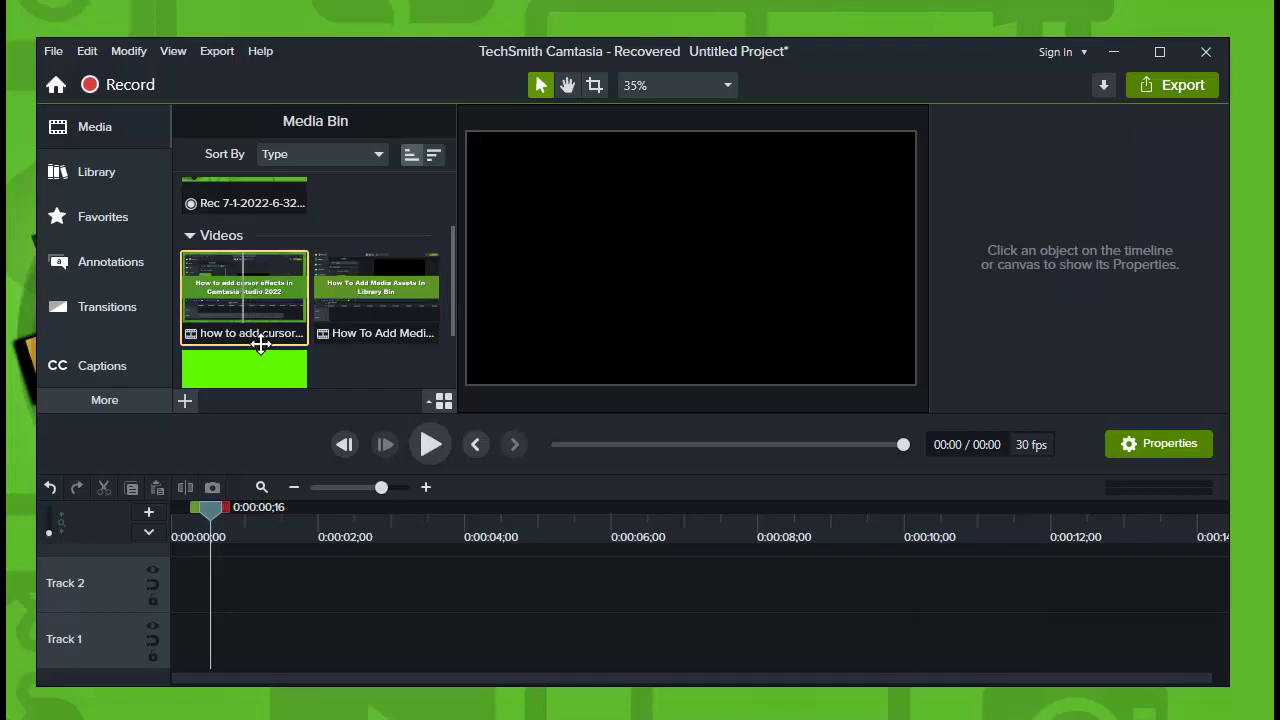
pyautogui.moveTo(260, 344); pyautogui.dragTo(242, 651)
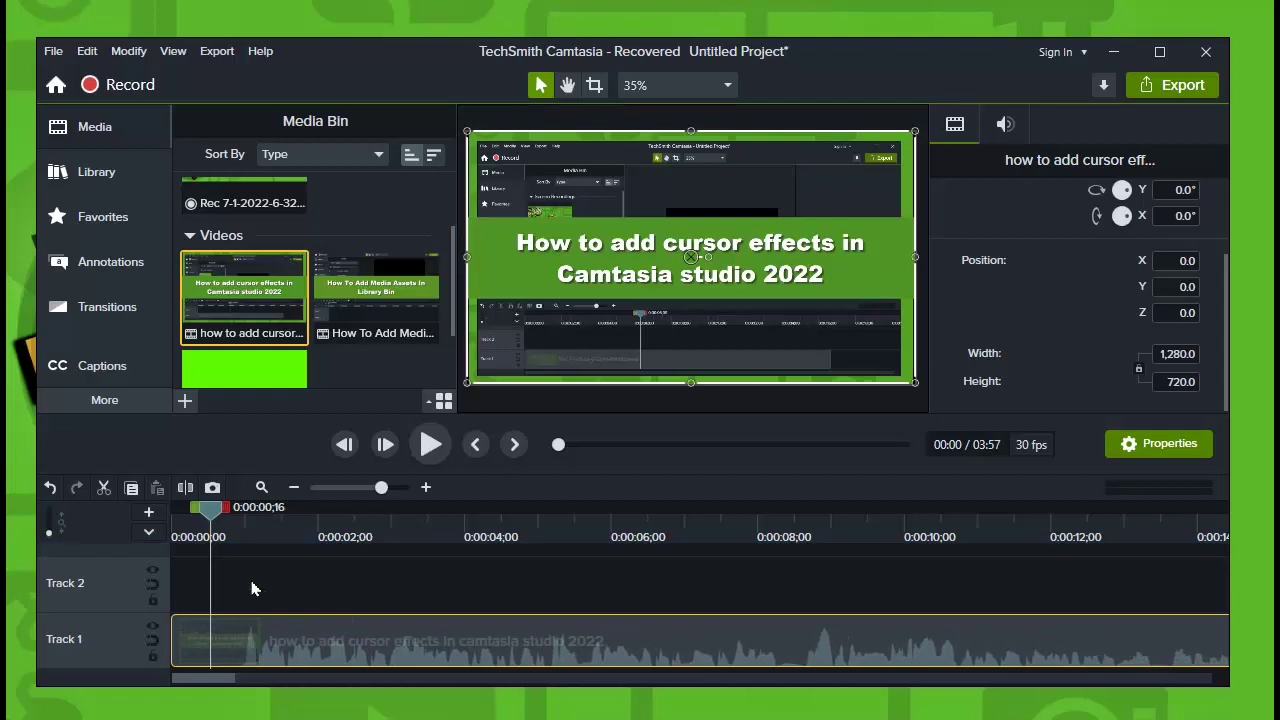
# Show the Basic callout Annotations gallery, deselect the Track 1 clip and set the playhead near 0:00:01
pyautogui.click(184, 400)
pyautogui.click(156, 410)
pyautogui.click(231, 418)
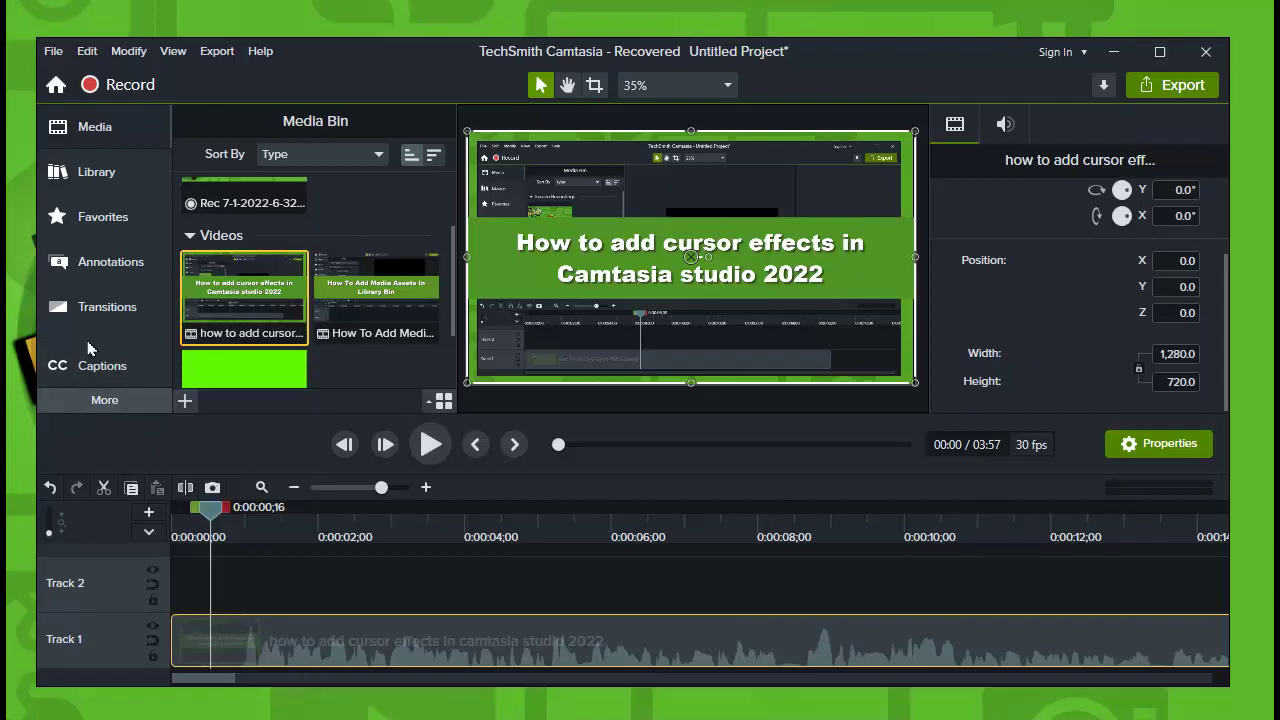
pyautogui.click(100, 200)
pyautogui.click(97, 178)
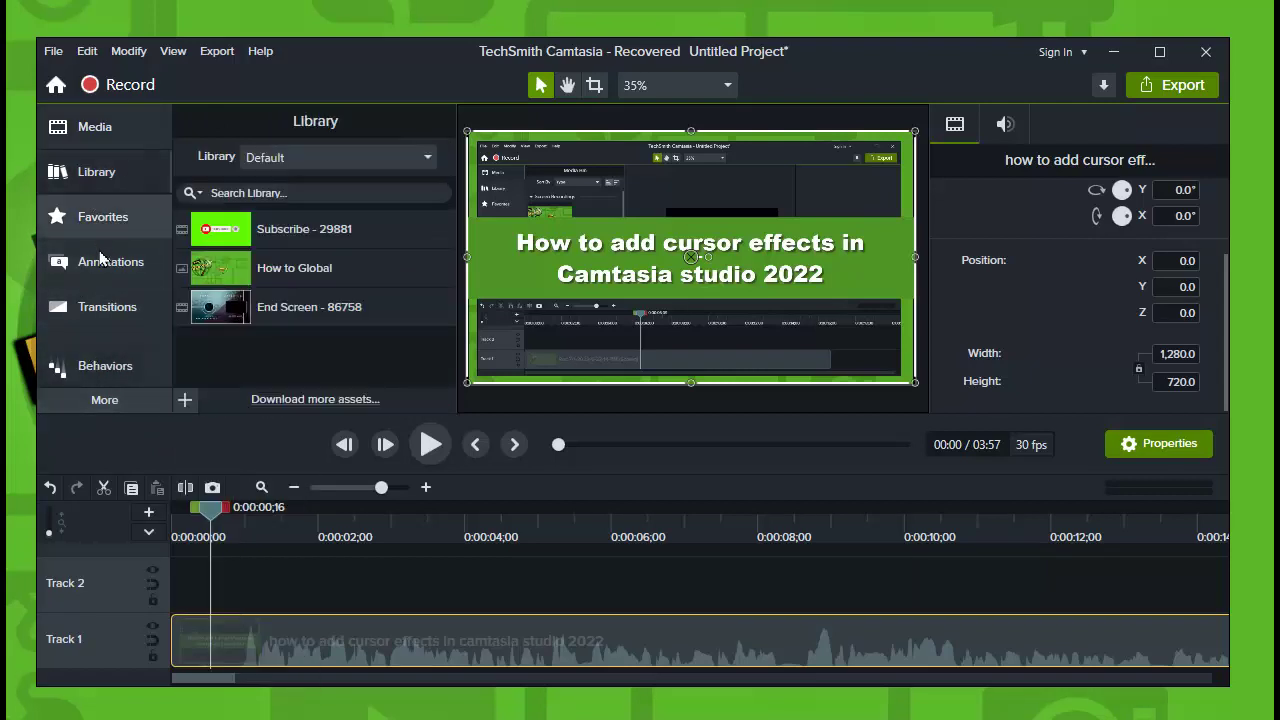
pyautogui.click(108, 268)
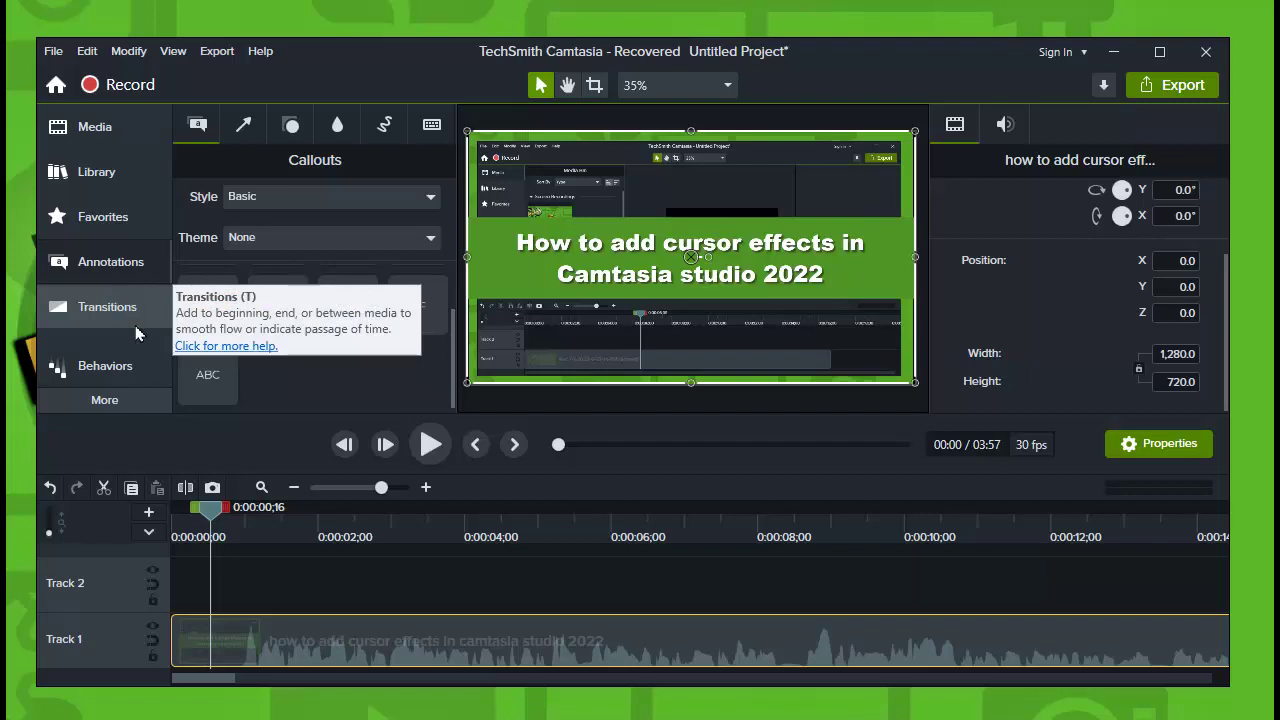
pyautogui.click(264, 582)
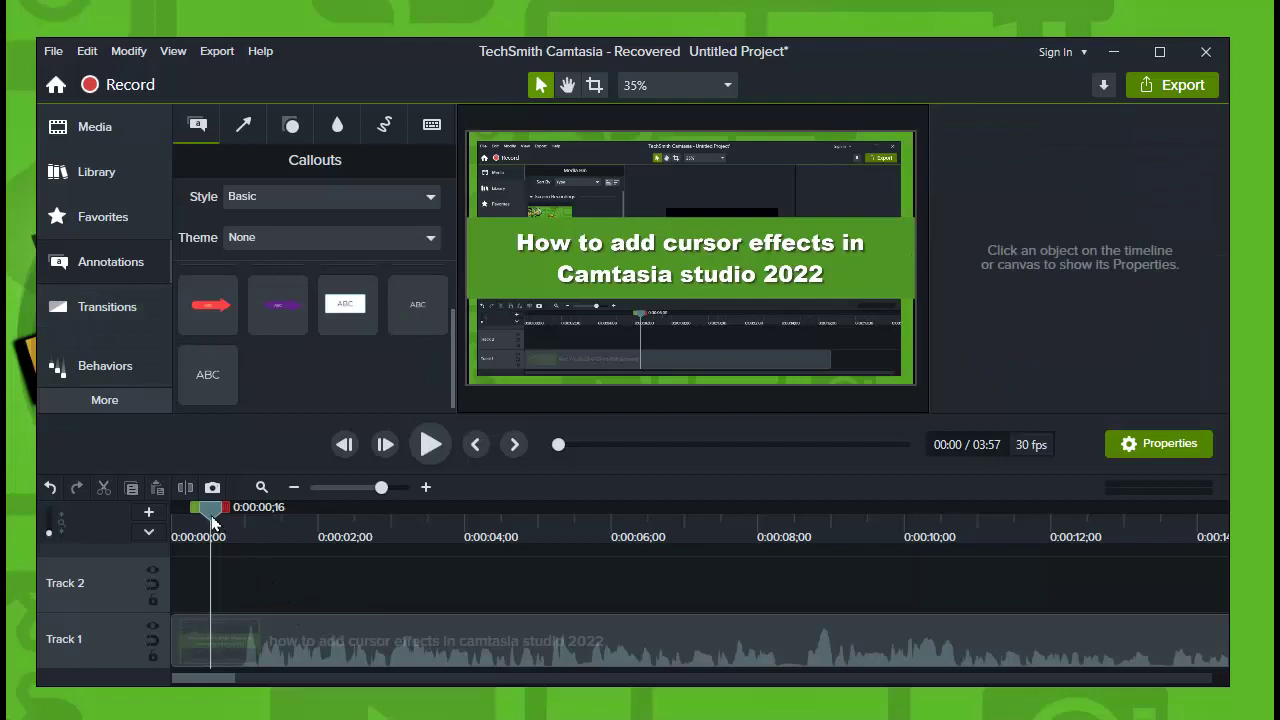
pyautogui.moveTo(220, 529); pyautogui.dragTo(250, 574)
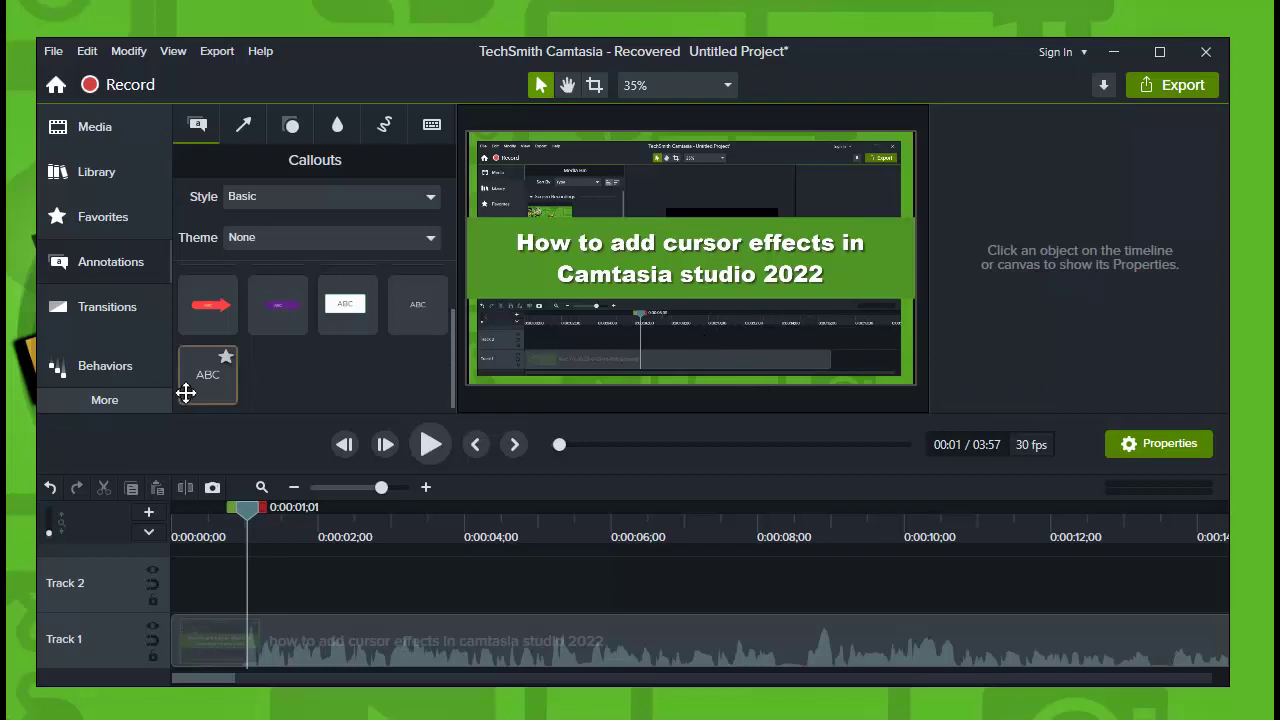
# Show the empty Captions panel, zoom the timeline into the start and set the playhead at 0:00:01
pyautogui.click(120, 410)
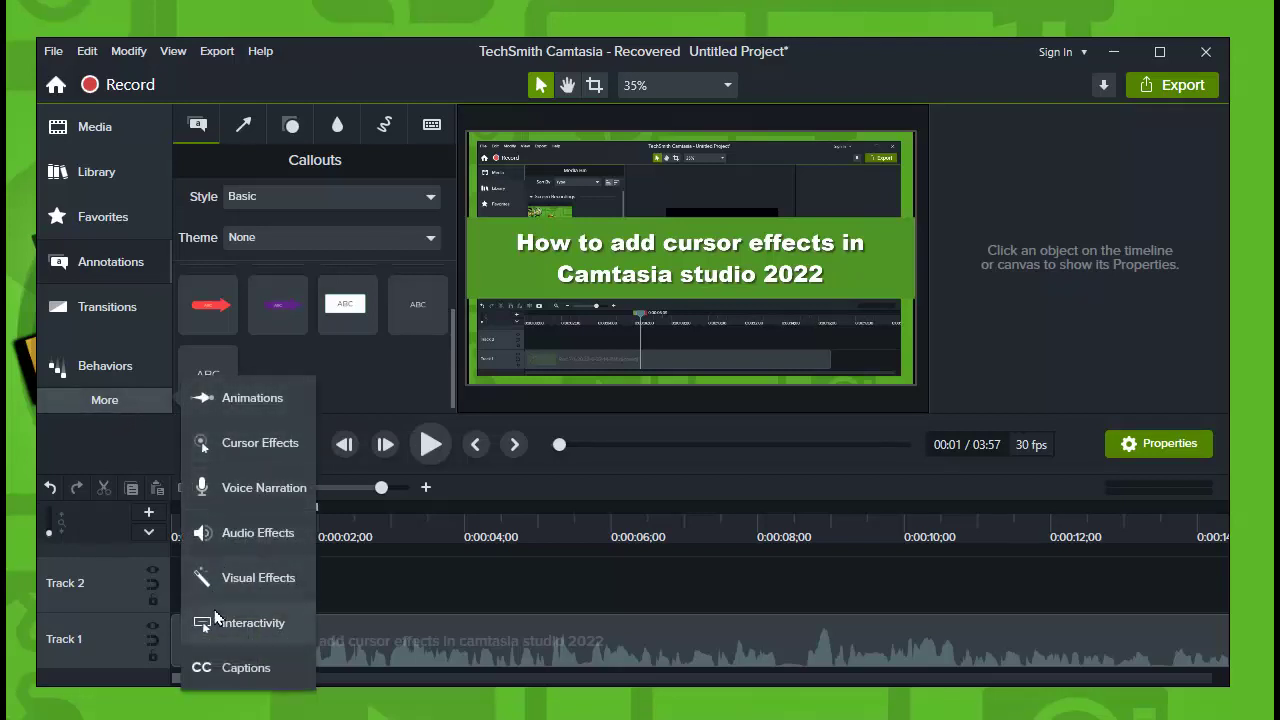
pyautogui.click(218, 666)
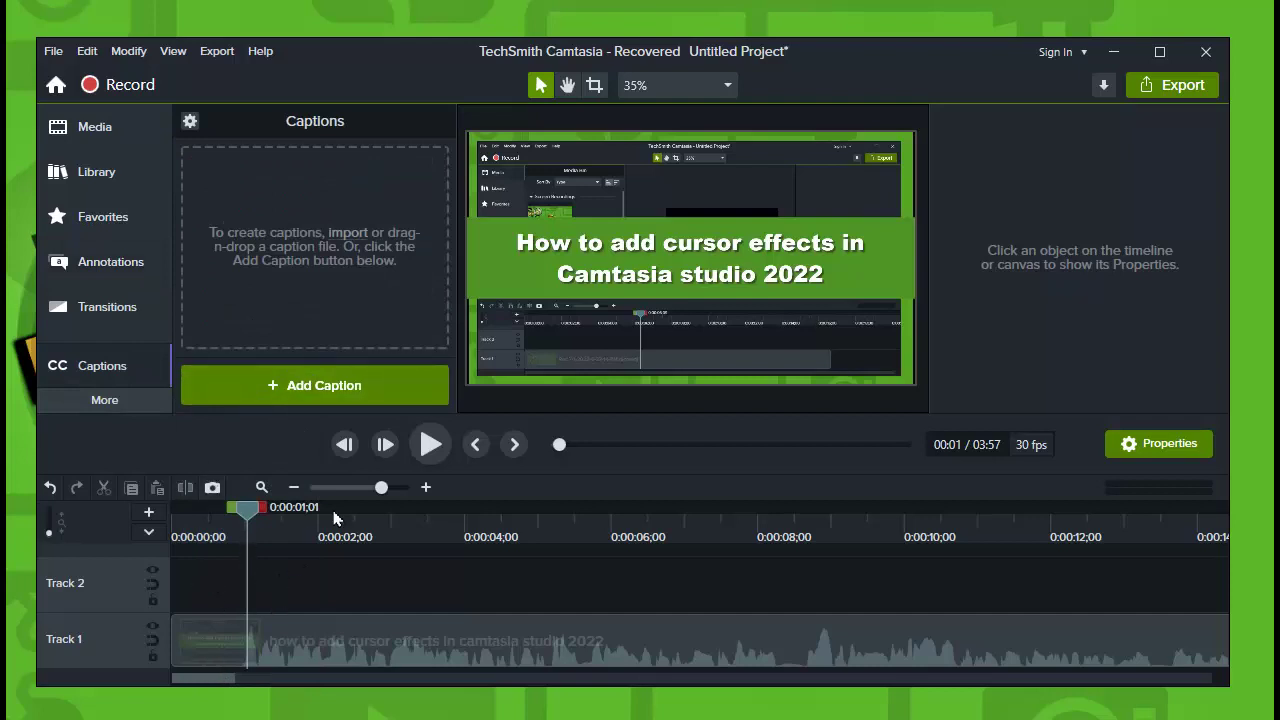
pyautogui.moveTo(381, 487); pyautogui.dragTo(399, 493)
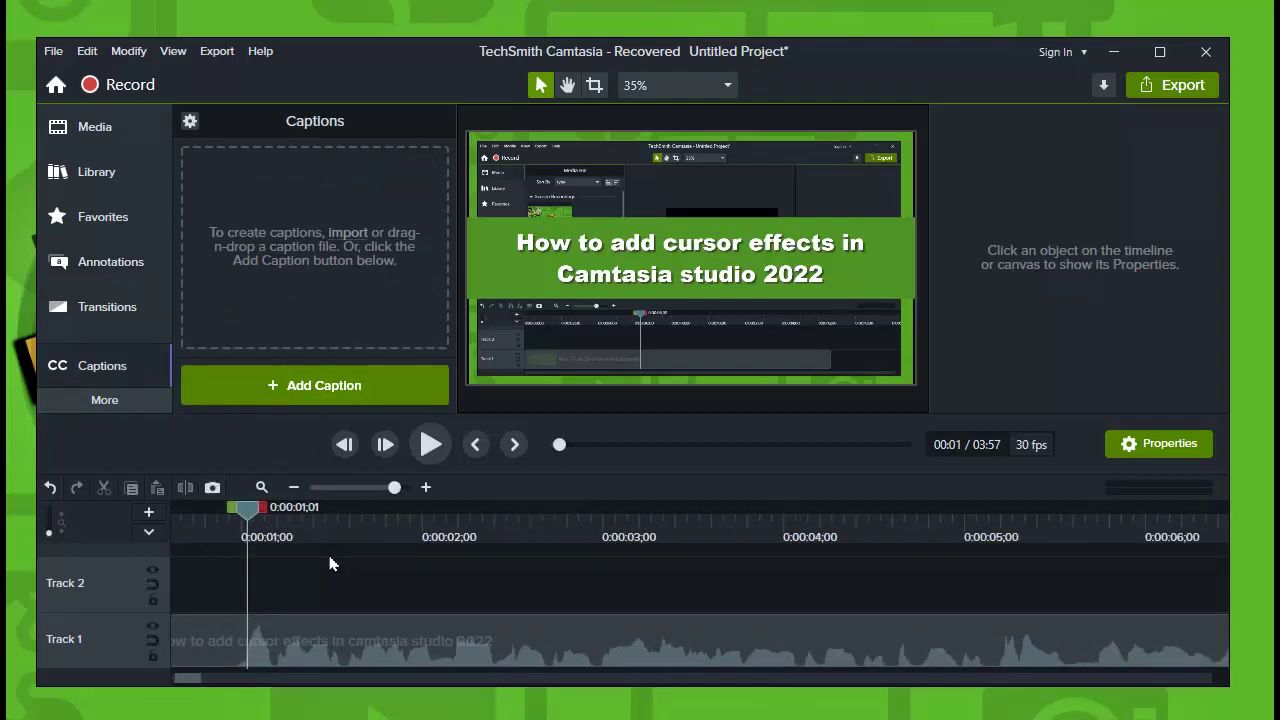
pyautogui.click(286, 625)
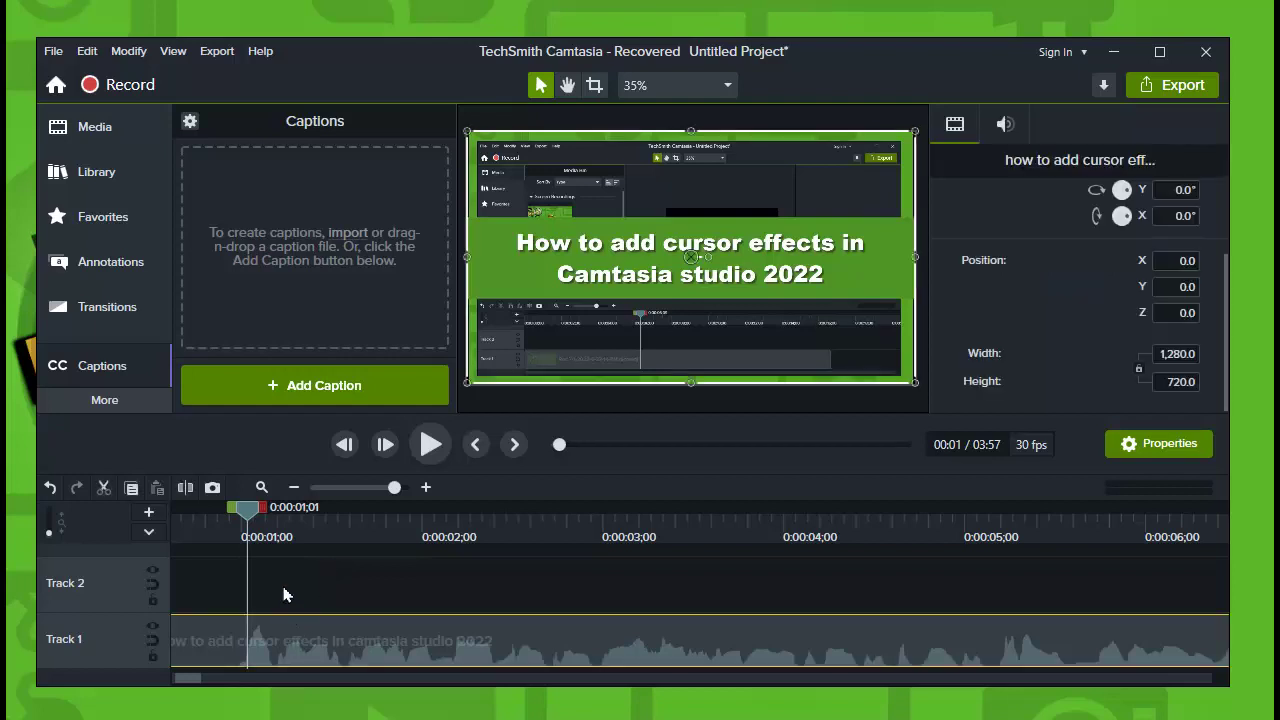
pyautogui.click(298, 577)
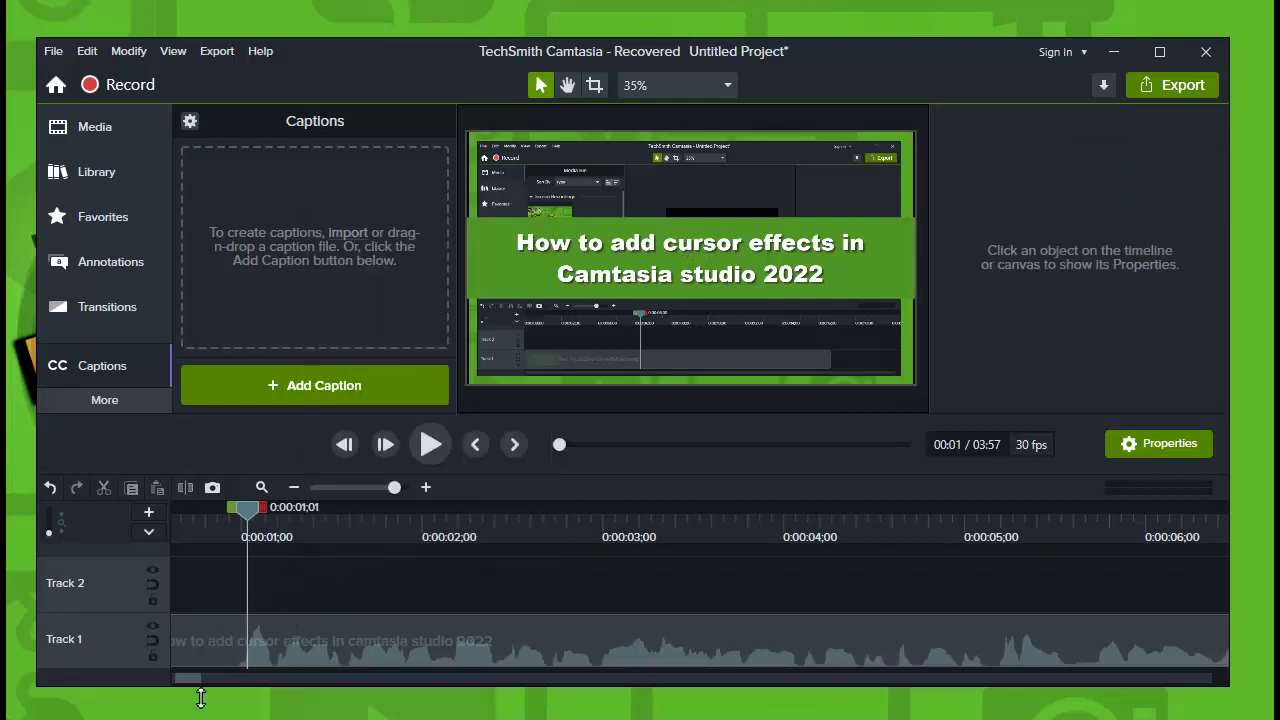
pyautogui.moveTo(191, 680); pyautogui.dragTo(188, 679)
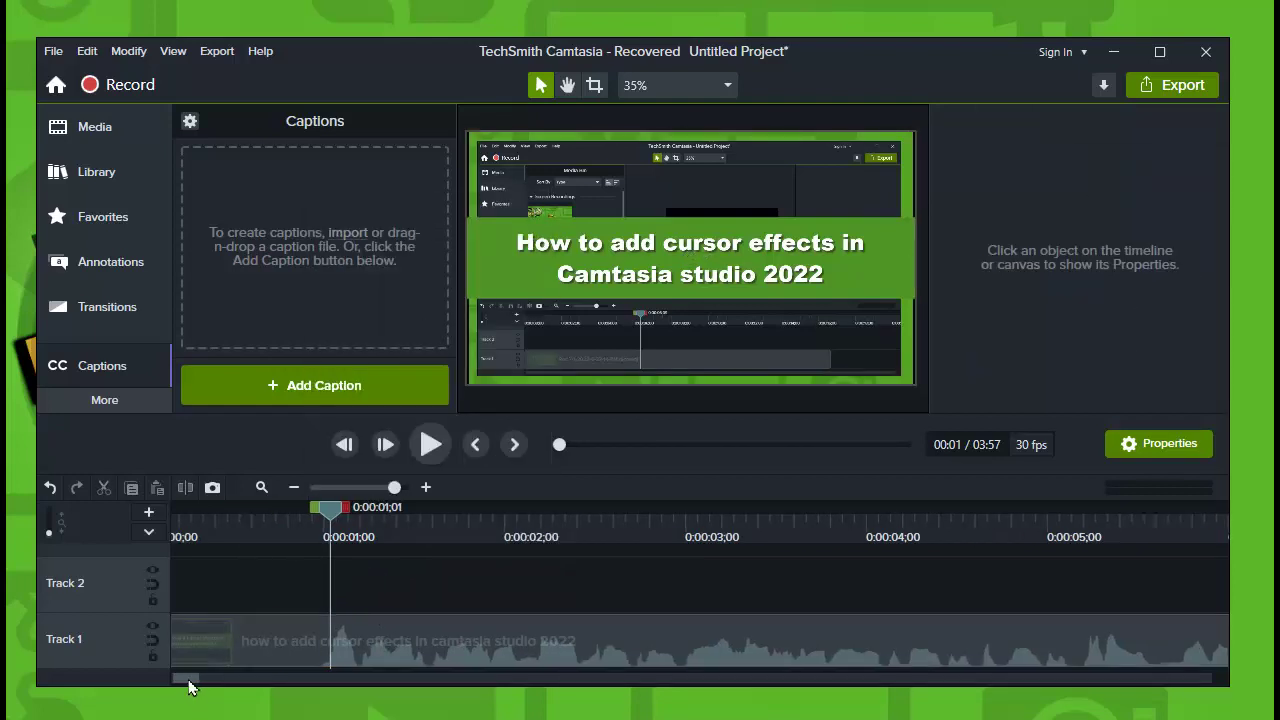
pyautogui.click(324, 530)
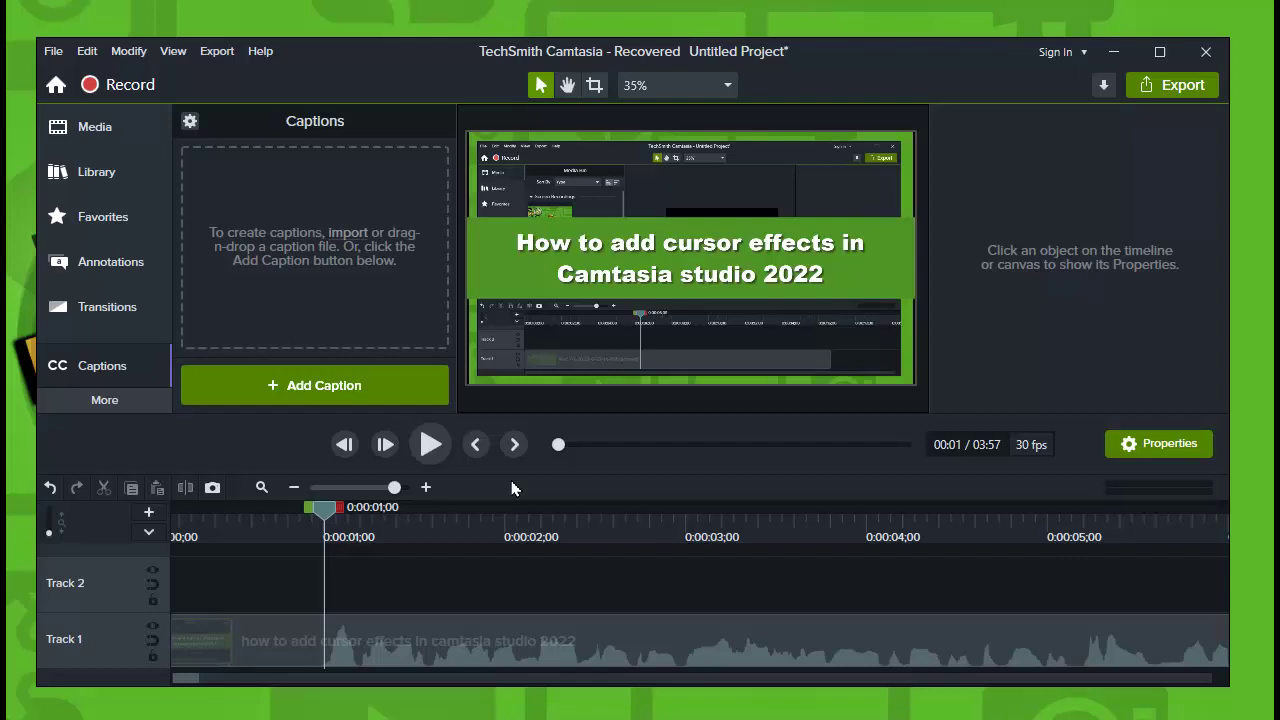
pyautogui.click(428, 456)
pyautogui.click(429, 448)
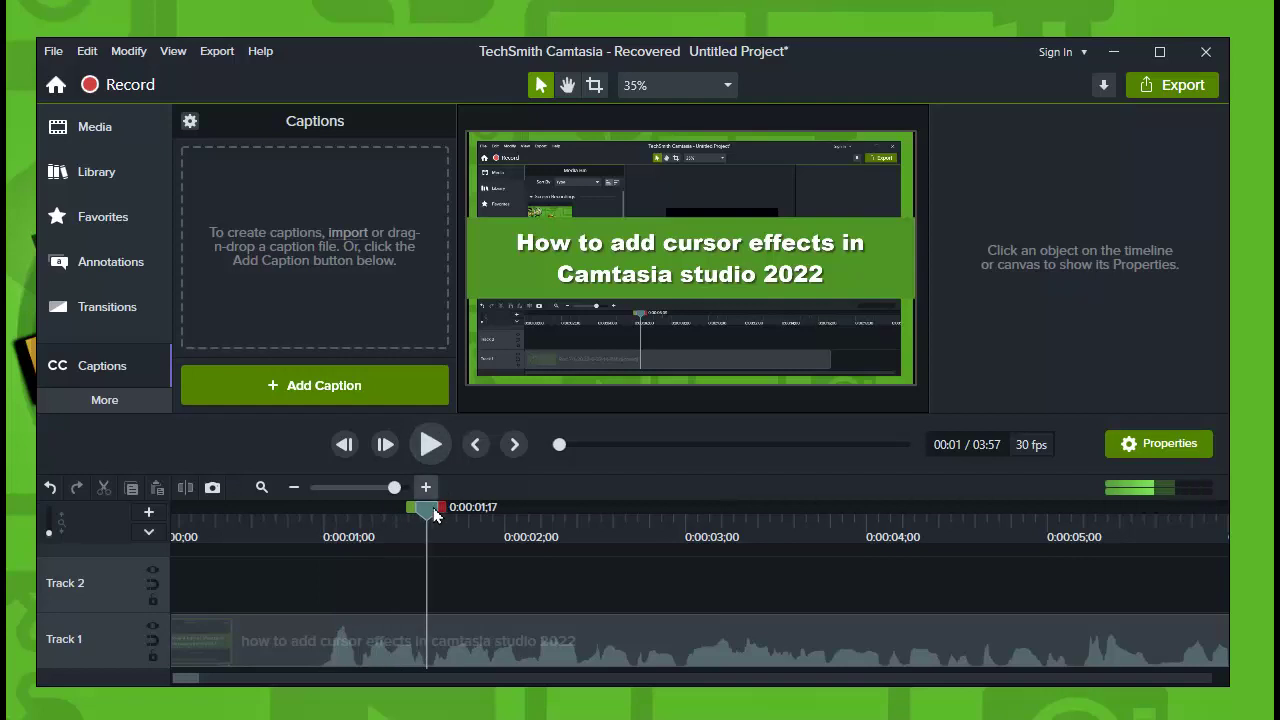
pyautogui.click(509, 655)
pyautogui.rightClick(512, 652)
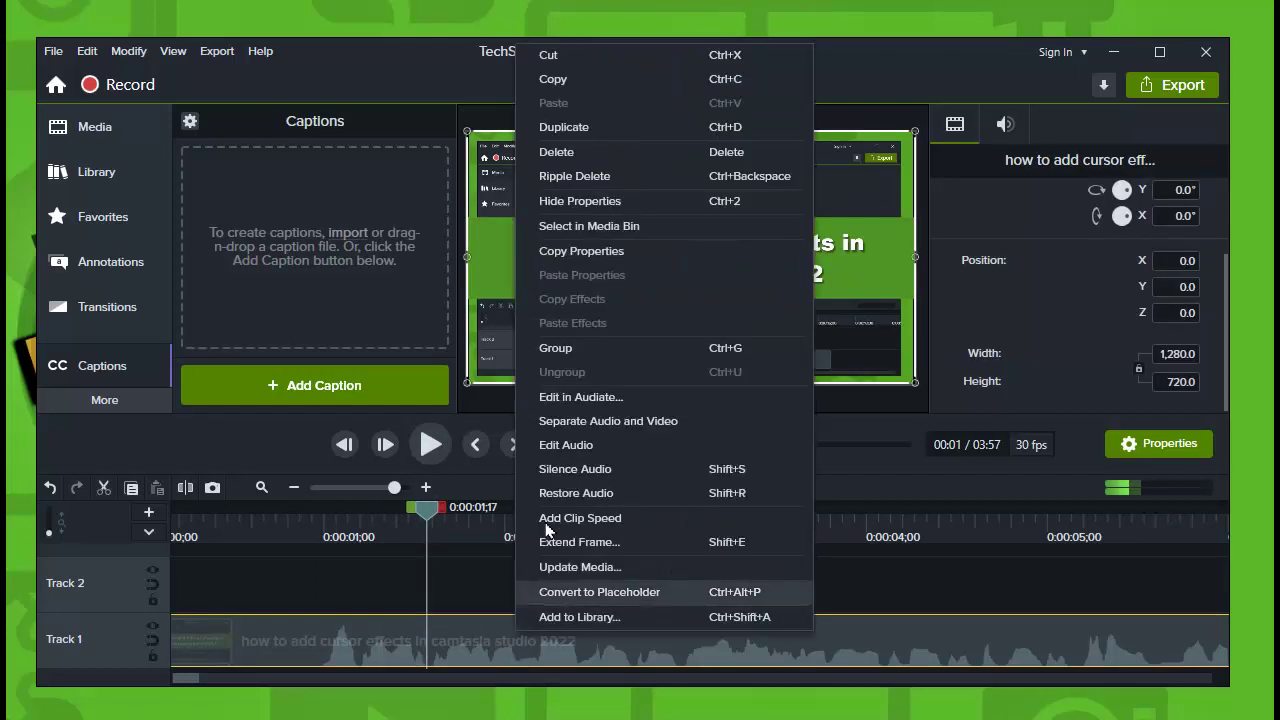
pyautogui.click(577, 403)
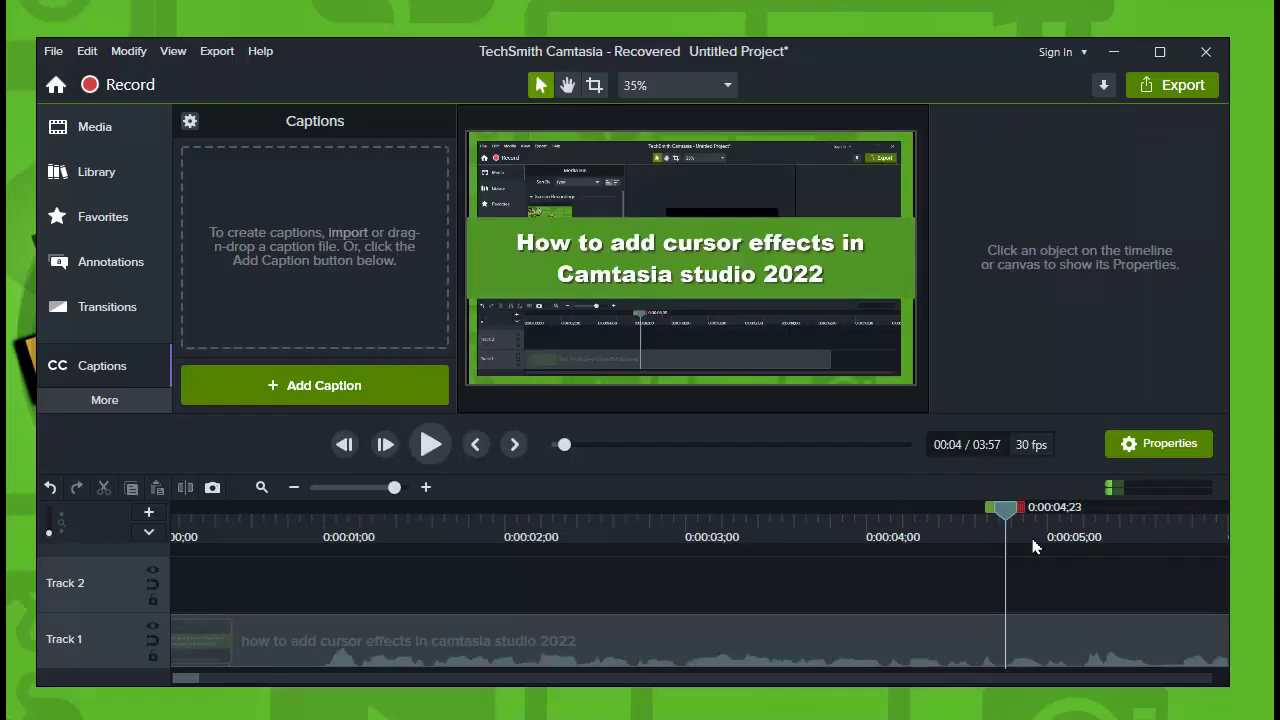
pyautogui.click(975, 520)
pyautogui.moveTo(913, 538); pyautogui.dragTo(324, 537)
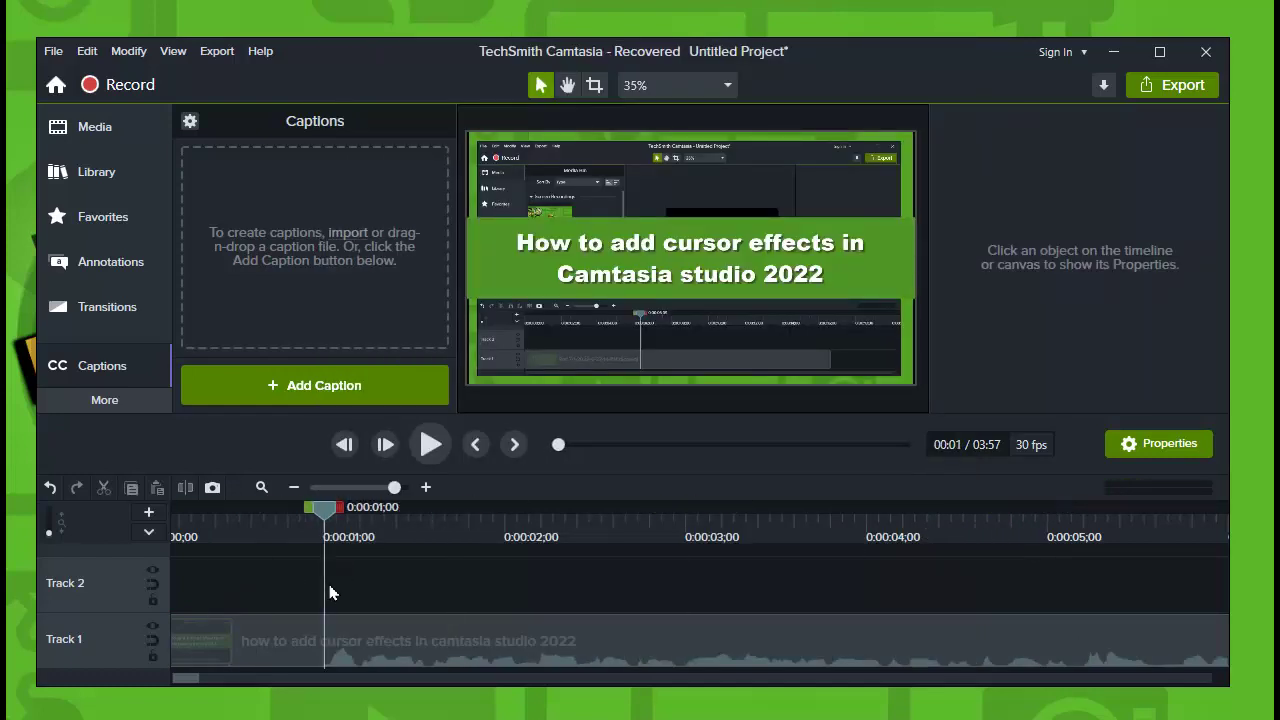
pyautogui.click(429, 448)
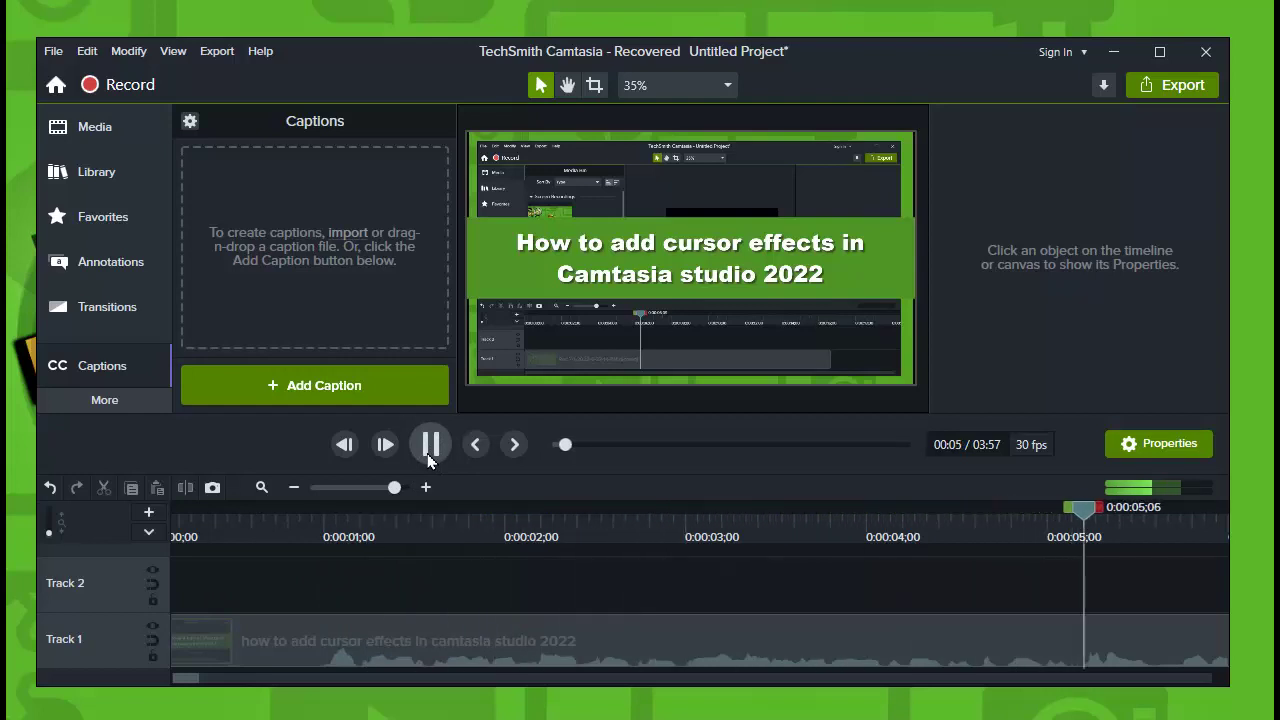
pyautogui.press('space')
pyautogui.moveTo(303, 586); pyautogui.dragTo(313, 586)
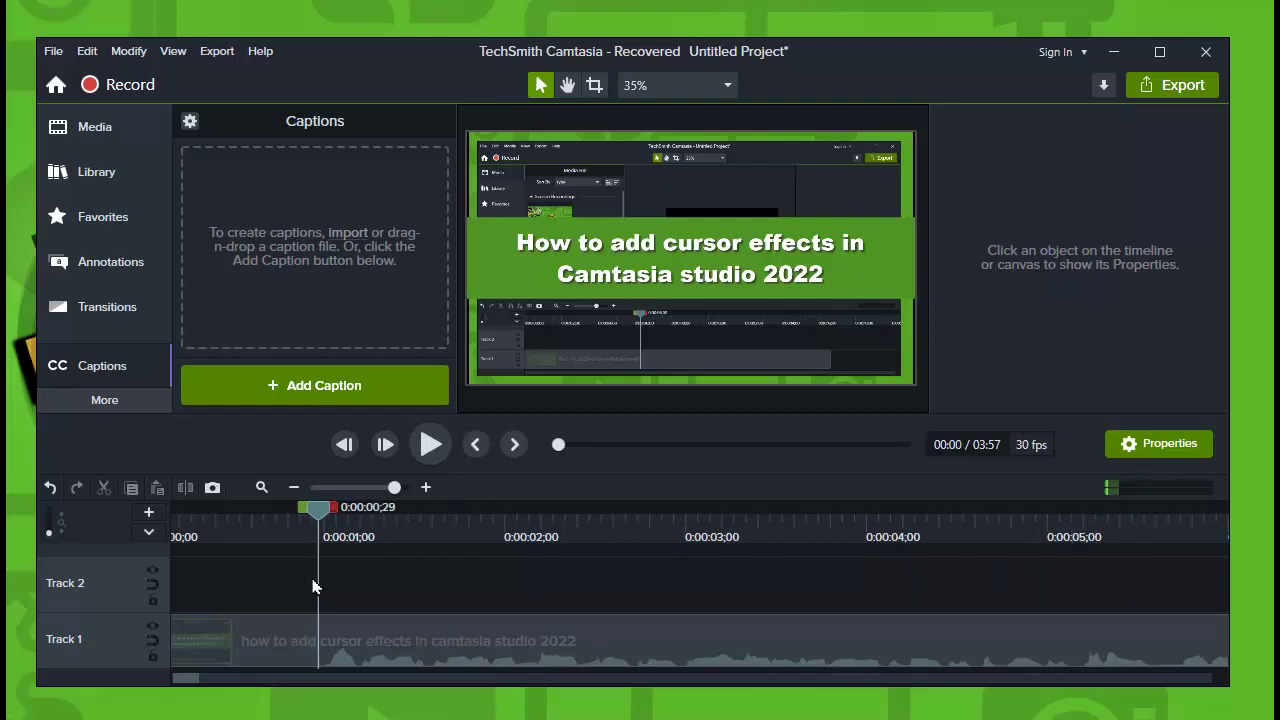
# Add a 4-second caption reading 'How to a dd caption in Camtasia Studio 2022'
pyautogui.click(305, 405)
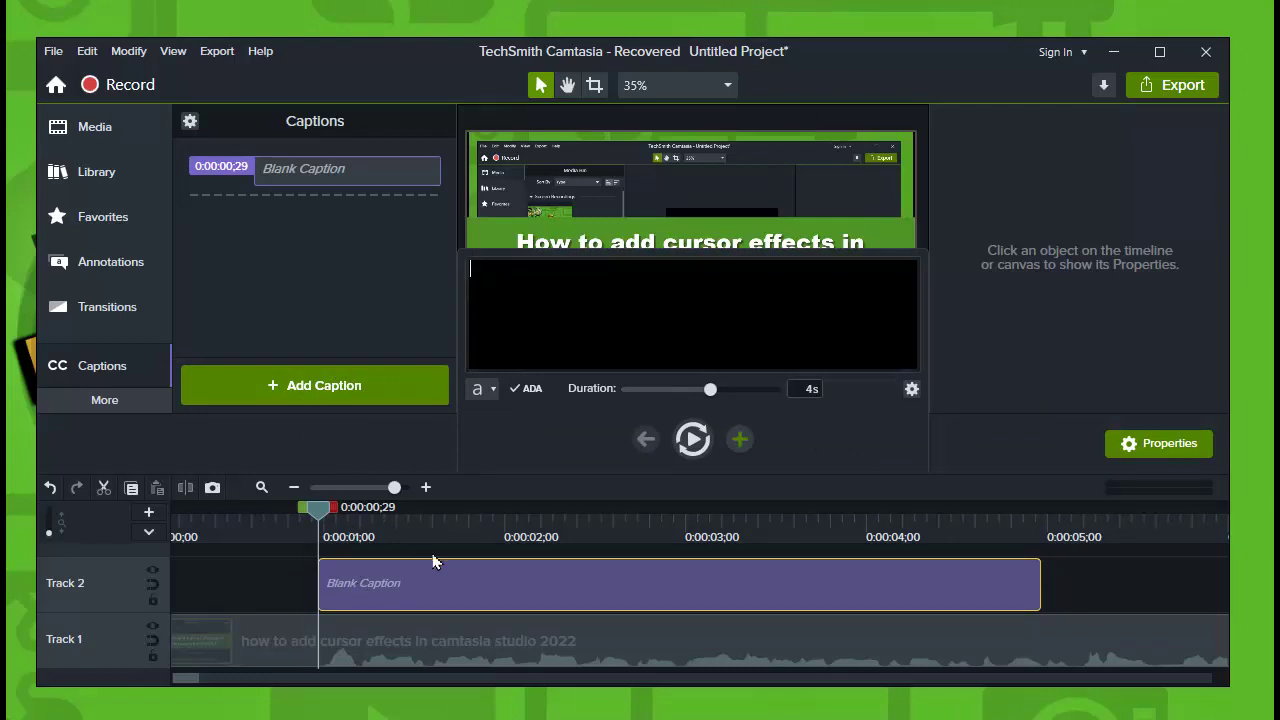
pyautogui.write('How to a dd')
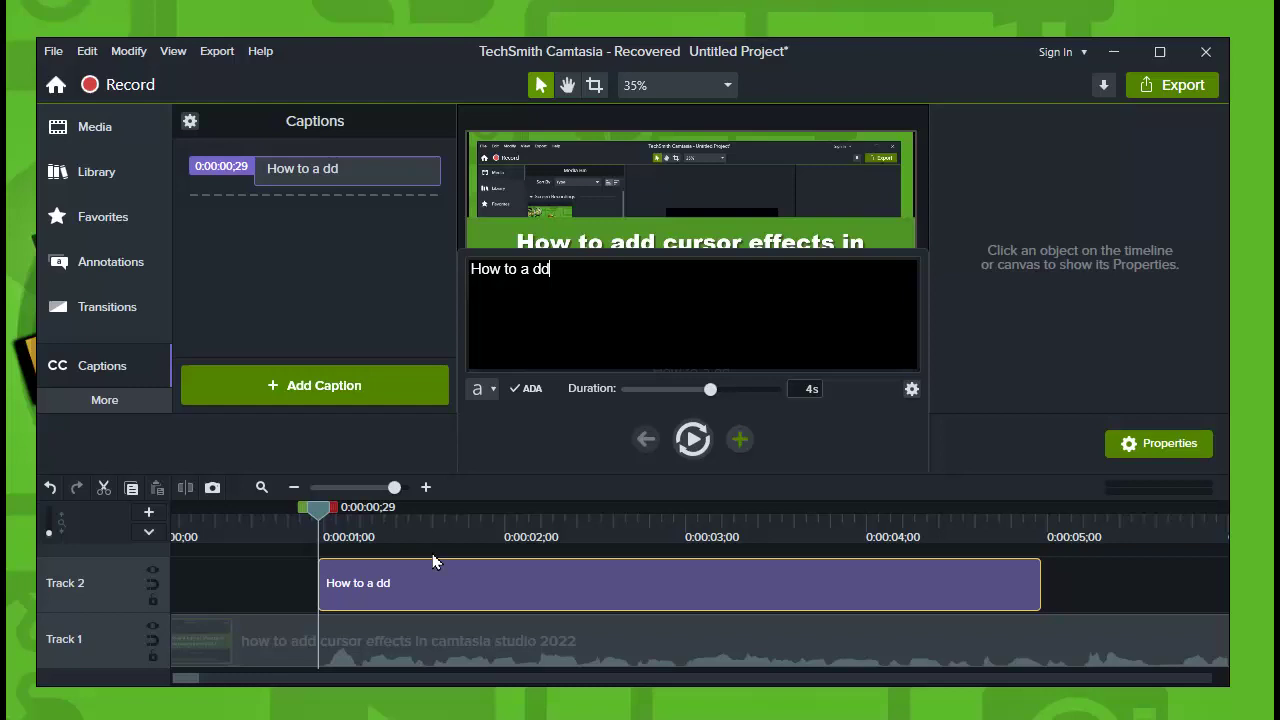
pyautogui.write(' caption in ')
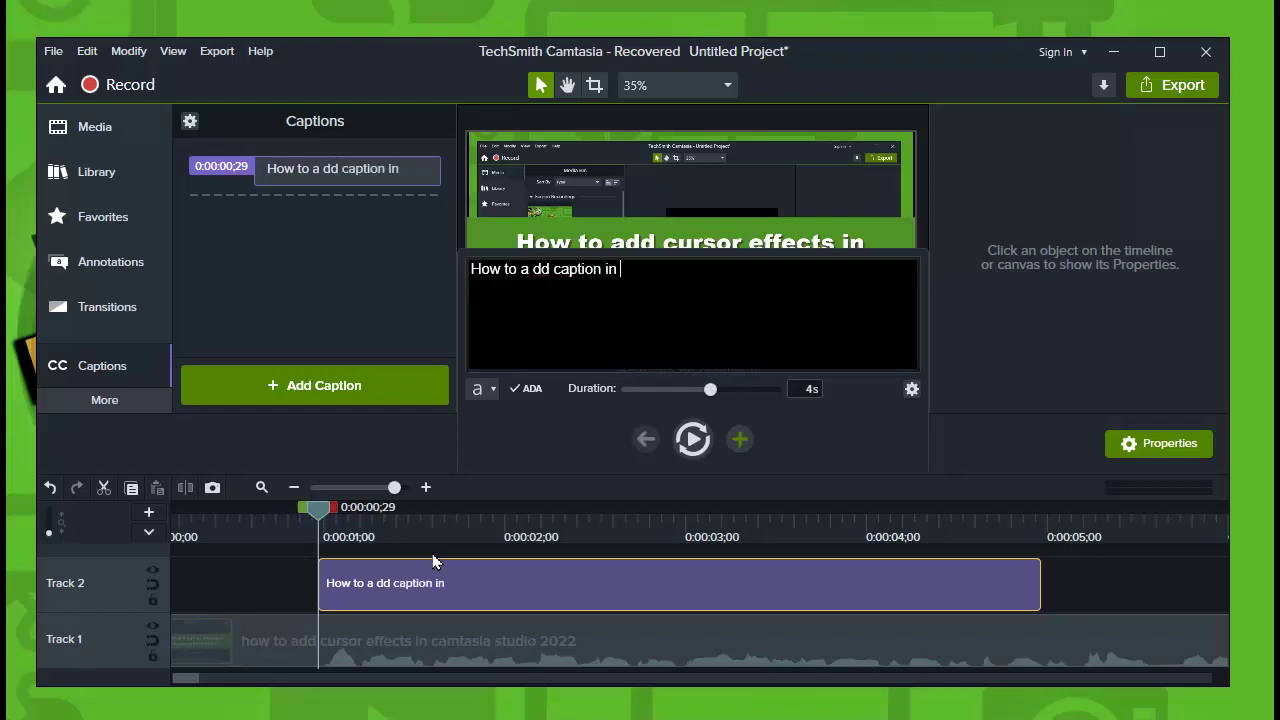
pyautogui.write('Cap')
pyautogui.press('BackSpace')
pyautogui.write('m')
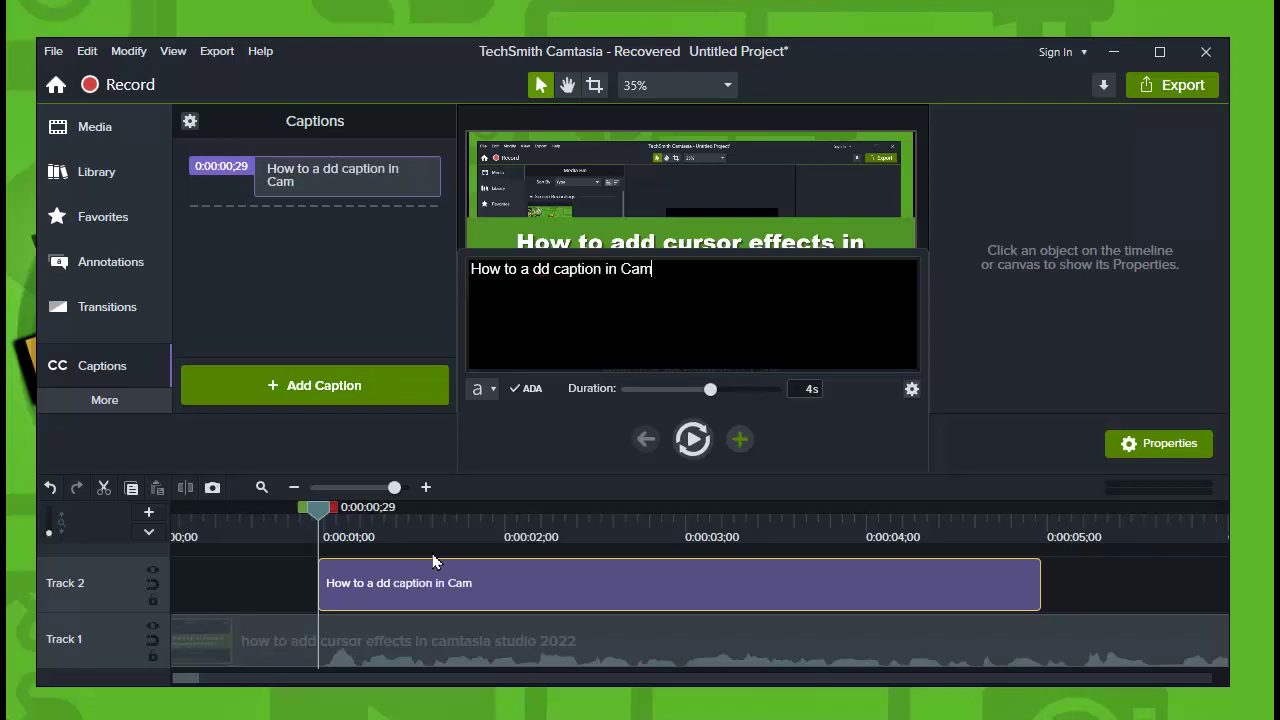
pyautogui.press('BackSpace')
pyautogui.write('t')
pyautogui.press('BackSpace')
pyautogui.write('mtasia S')
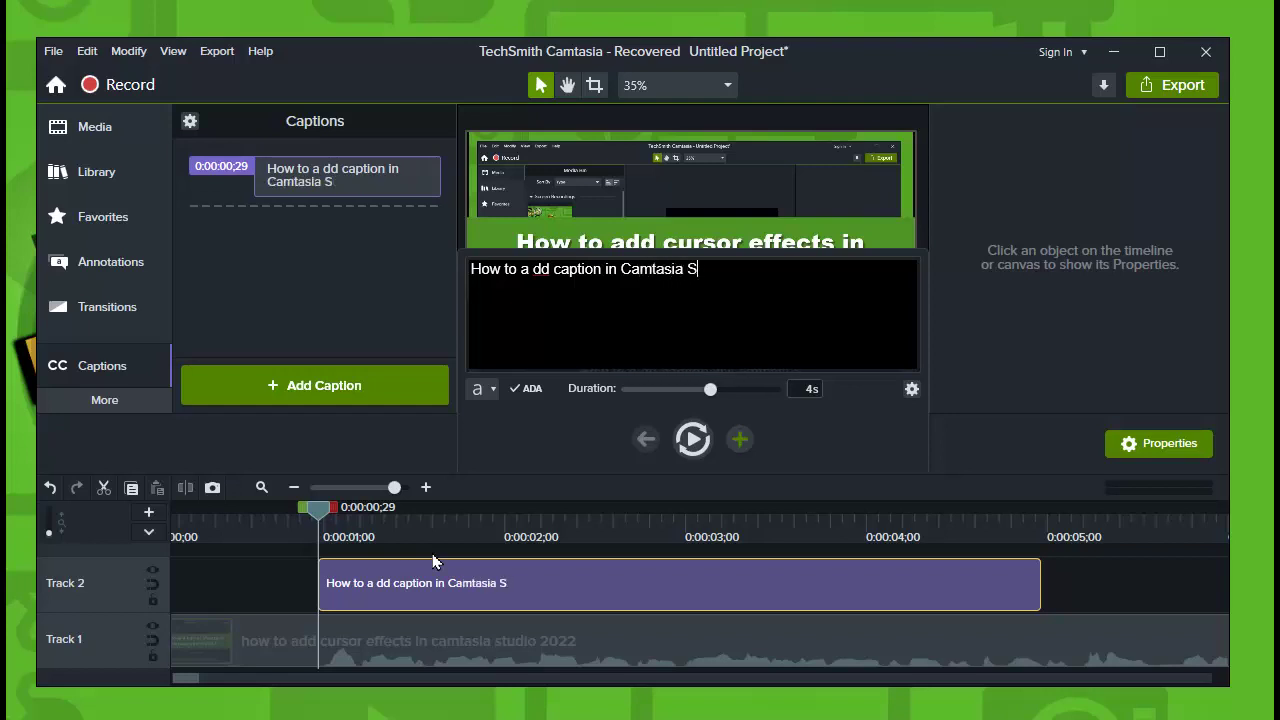
pyautogui.write('ttudio 0')
pyautogui.press('BackSpace')
pyautogui.write('20')
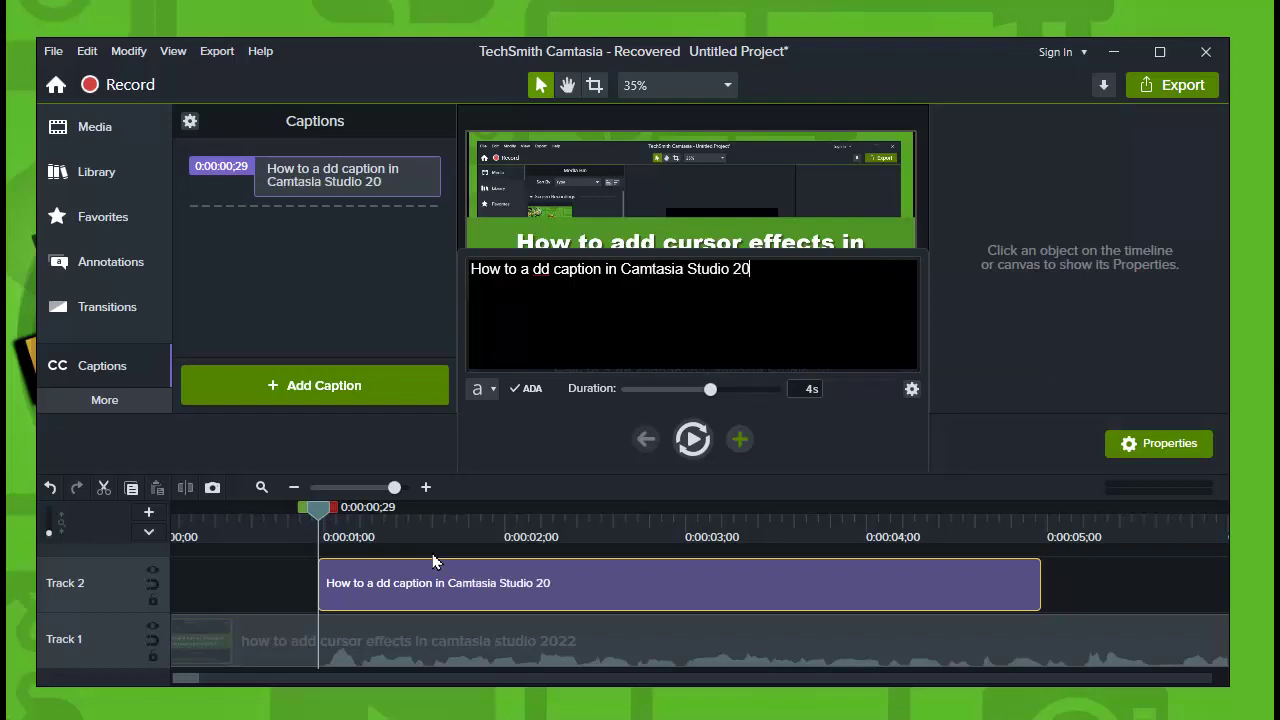
pyautogui.write('22')
pyautogui.click(700, 180)
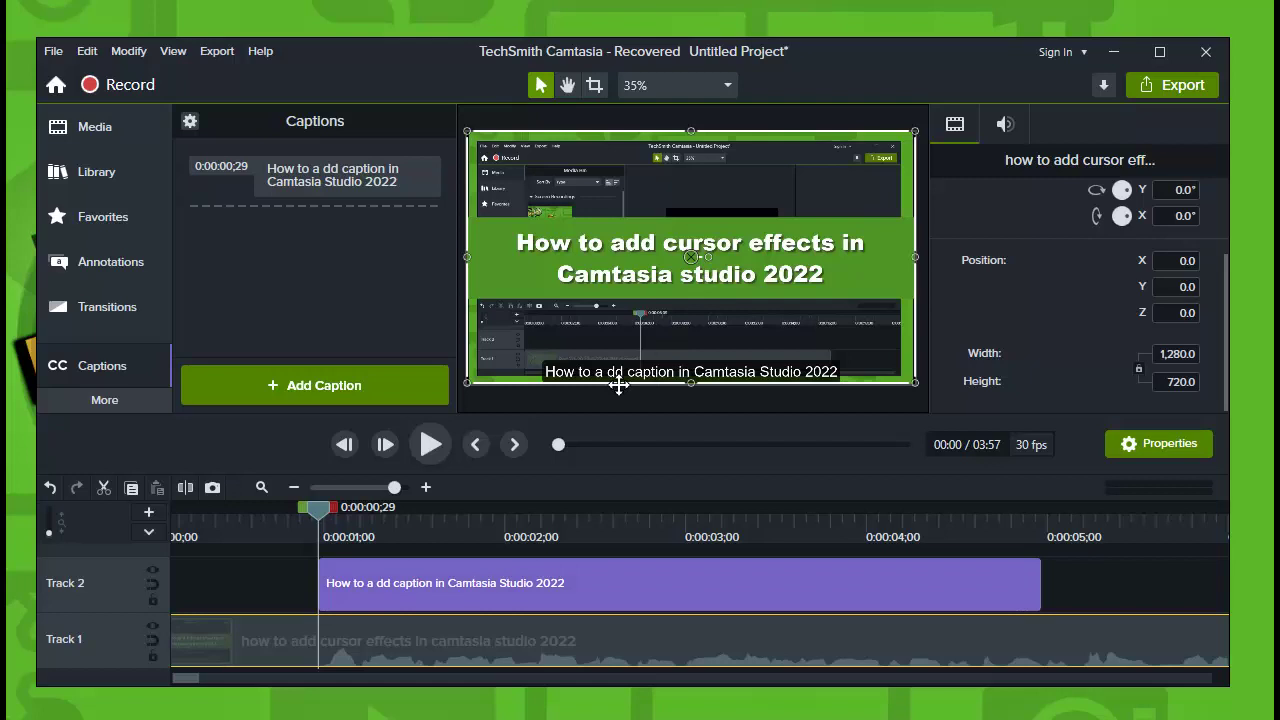
# Correct 'a dd' to 'add' in the caption text
pyautogui.click(375, 187)
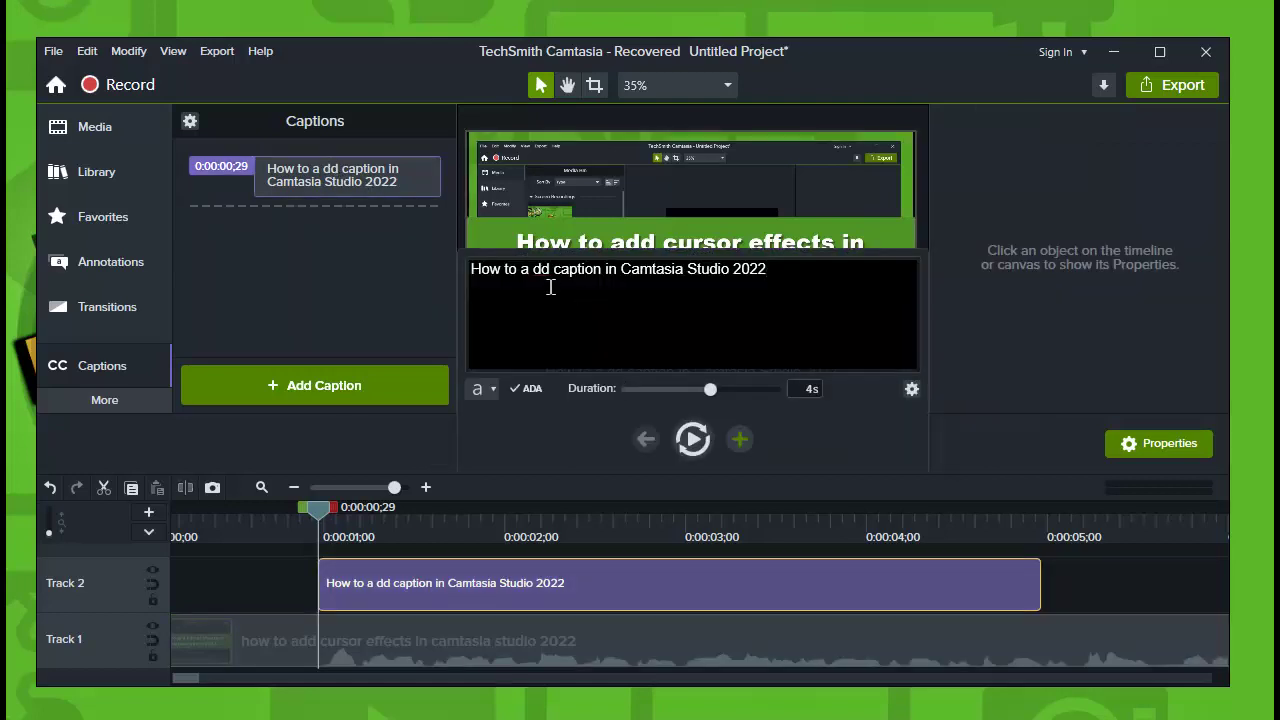
pyautogui.doubleClick(550, 285)
pyautogui.press('BackSpace')
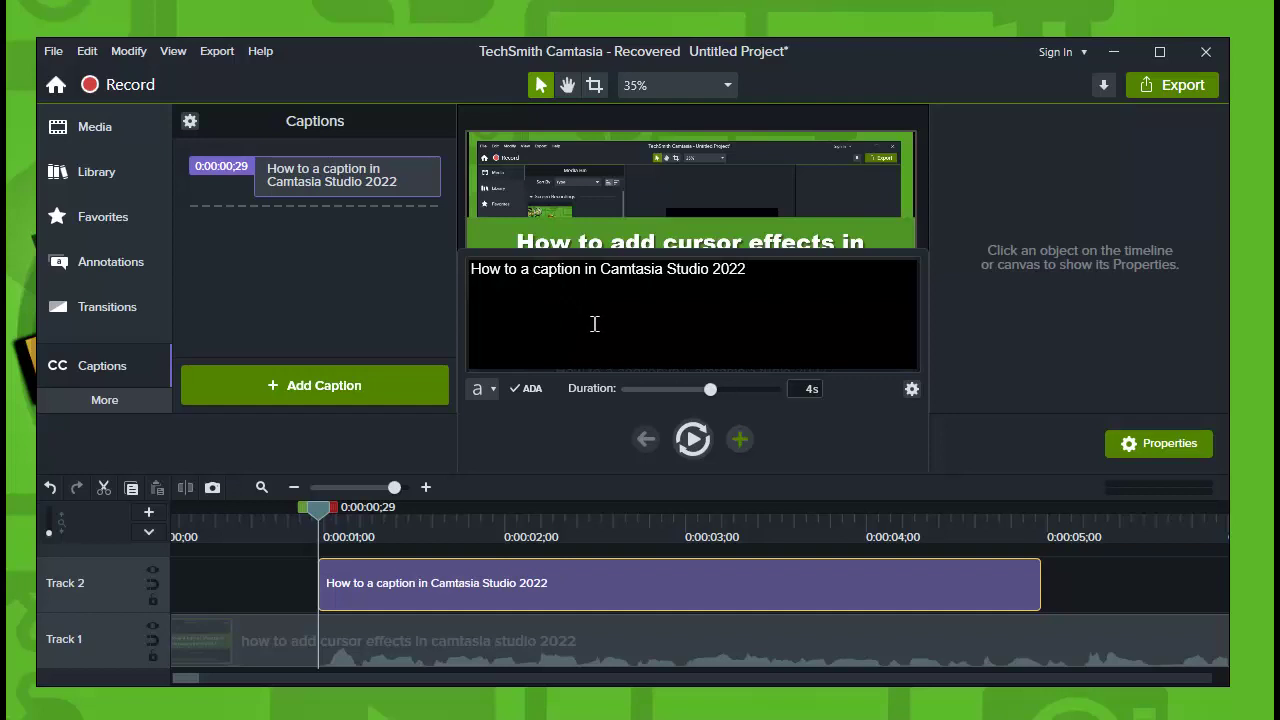
pyautogui.press('BackSpace')
pyautogui.write('dd')
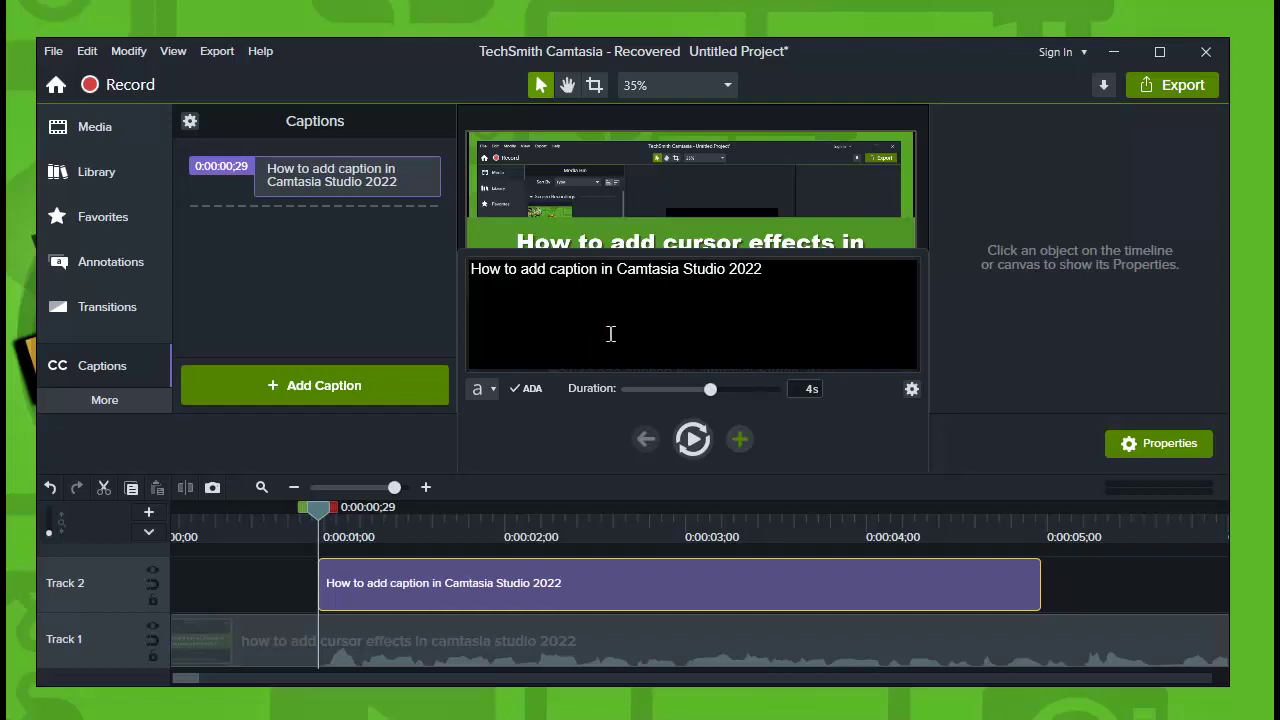
pyautogui.click(589, 235)
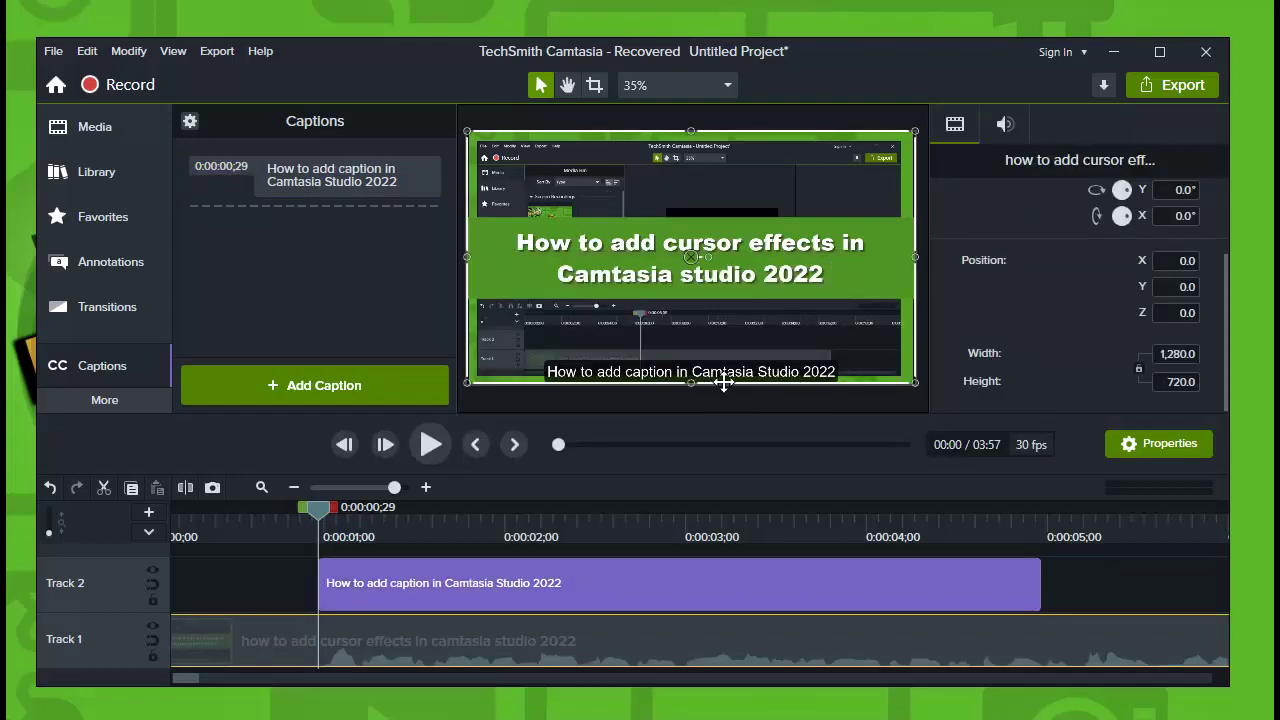
# Select all the caption text and make it bold
pyautogui.click(409, 557)
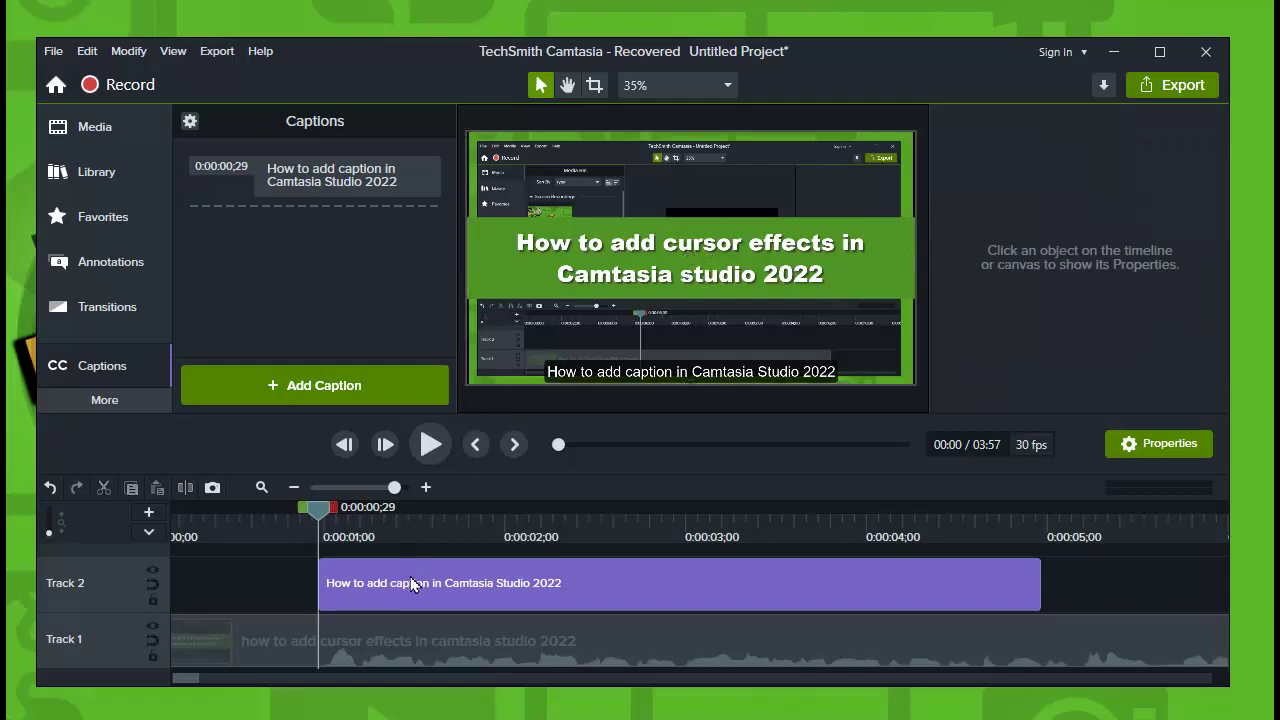
pyautogui.click(413, 585)
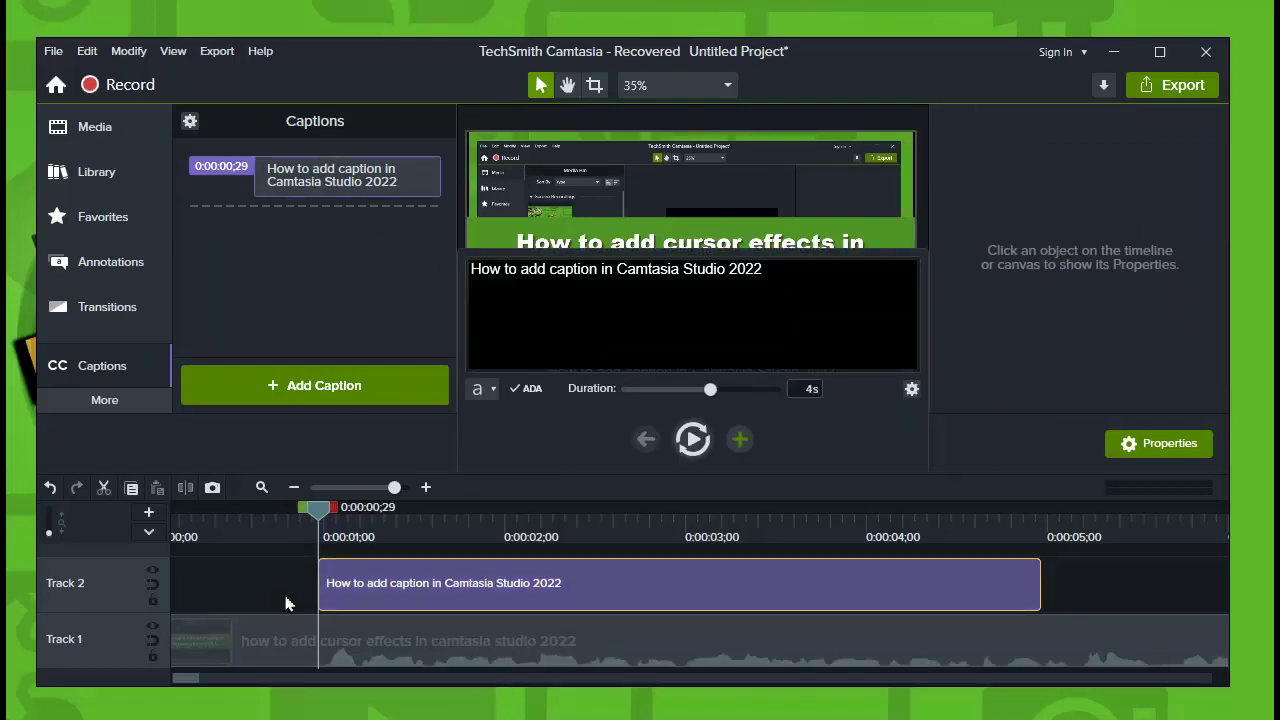
pyautogui.click(285, 603)
pyautogui.click(385, 588)
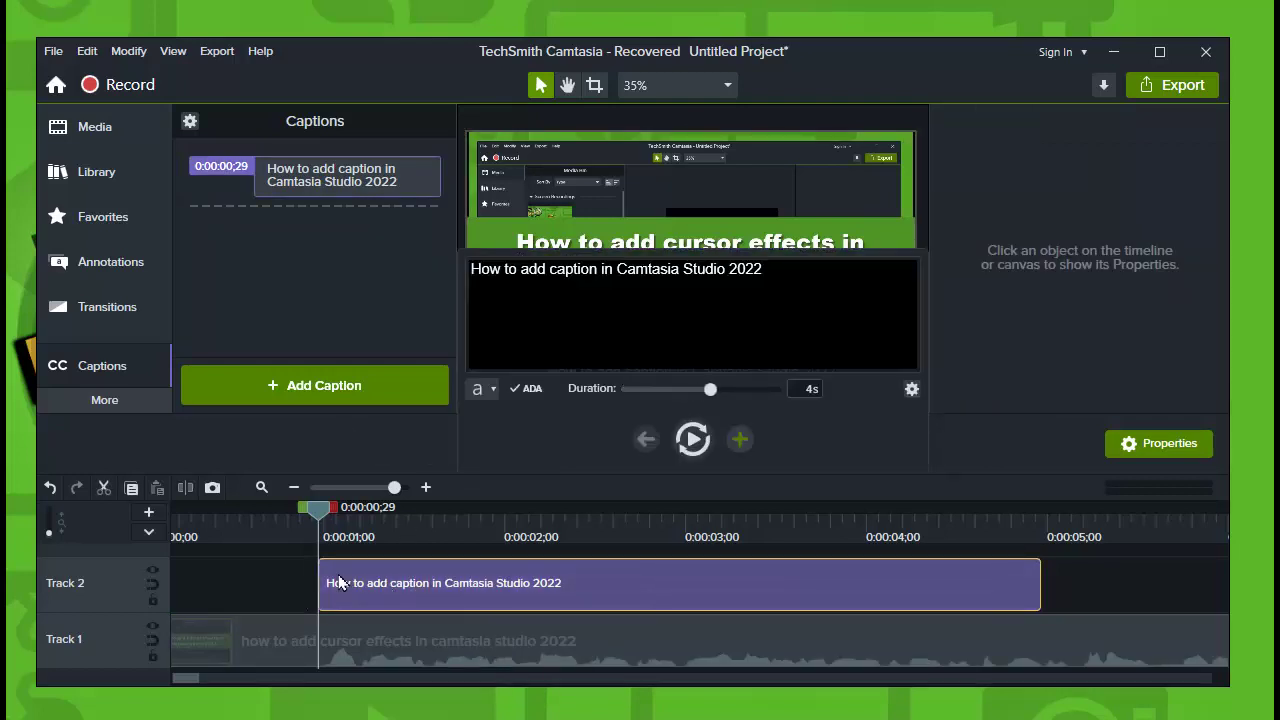
pyautogui.click(489, 398)
pyautogui.click(479, 395)
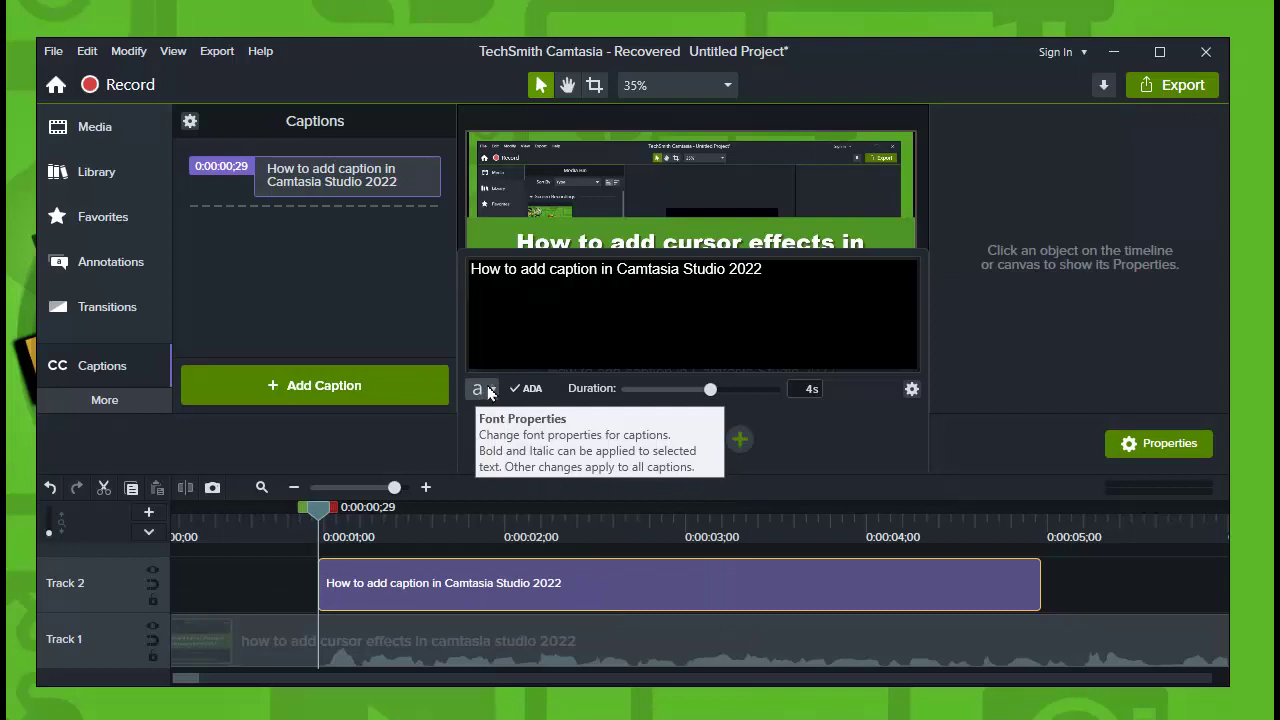
pyautogui.click(489, 391)
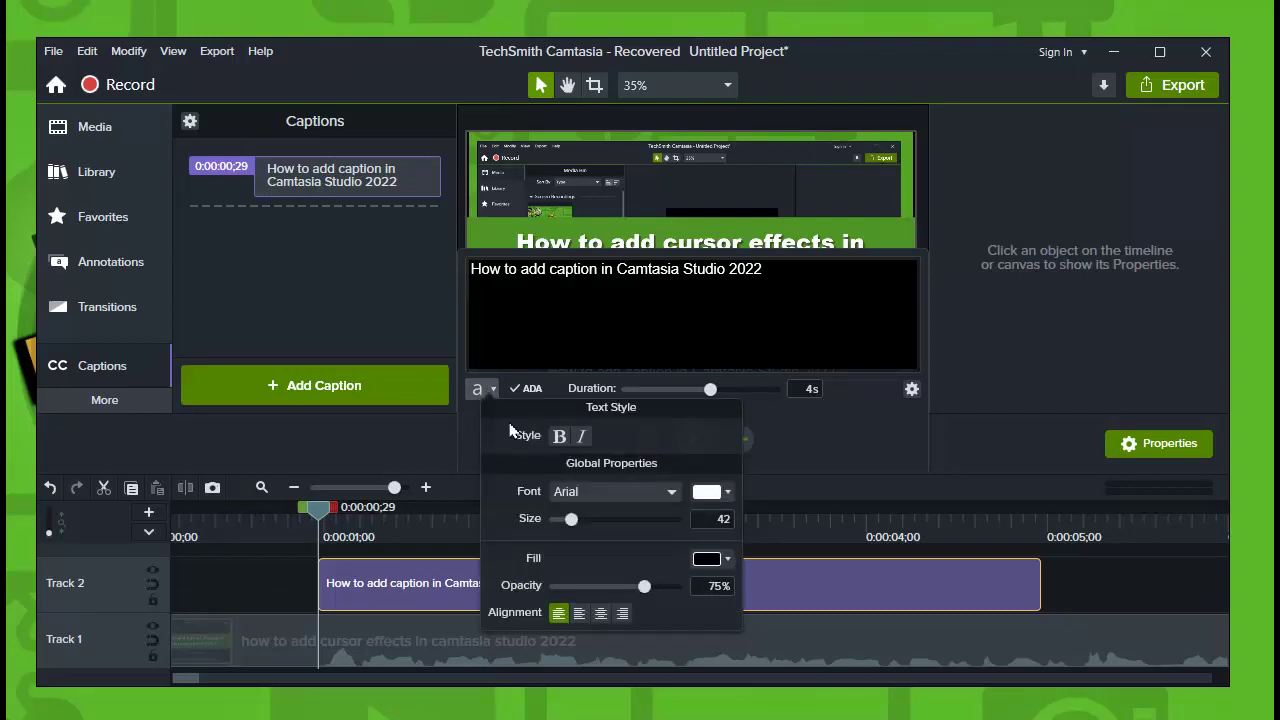
pyautogui.tripleClick(580, 280)
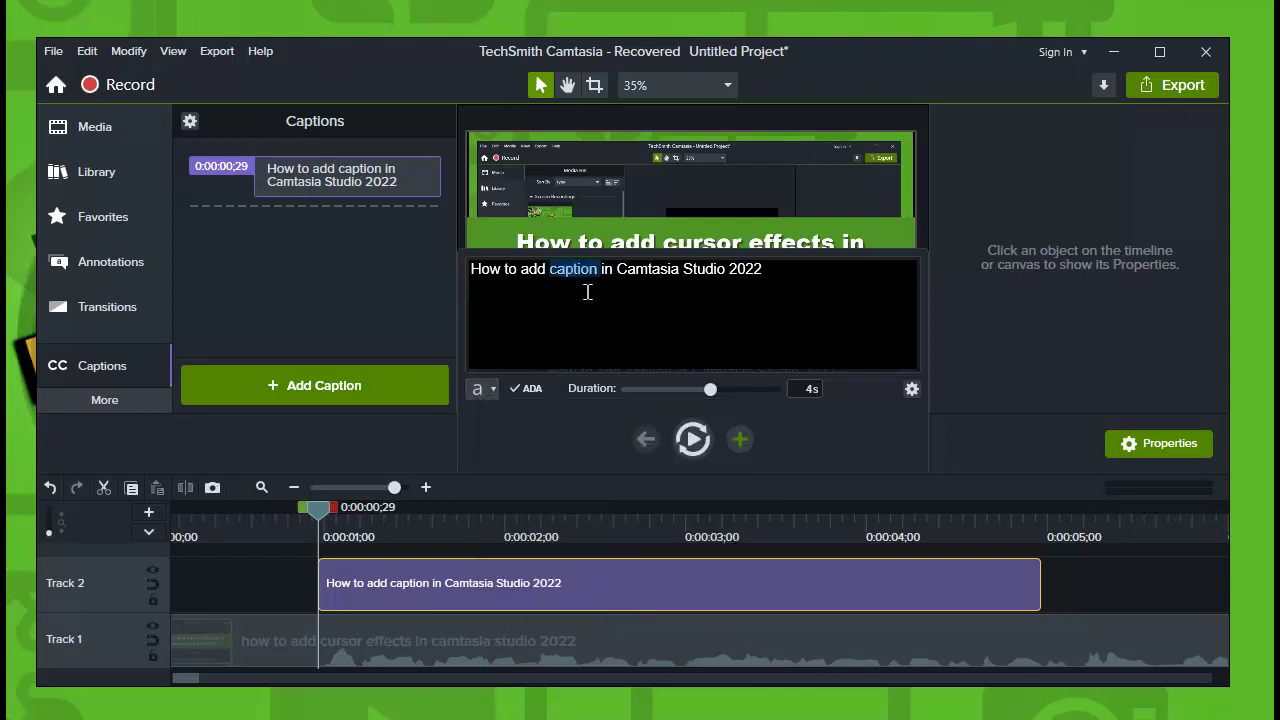
pyautogui.click(490, 391)
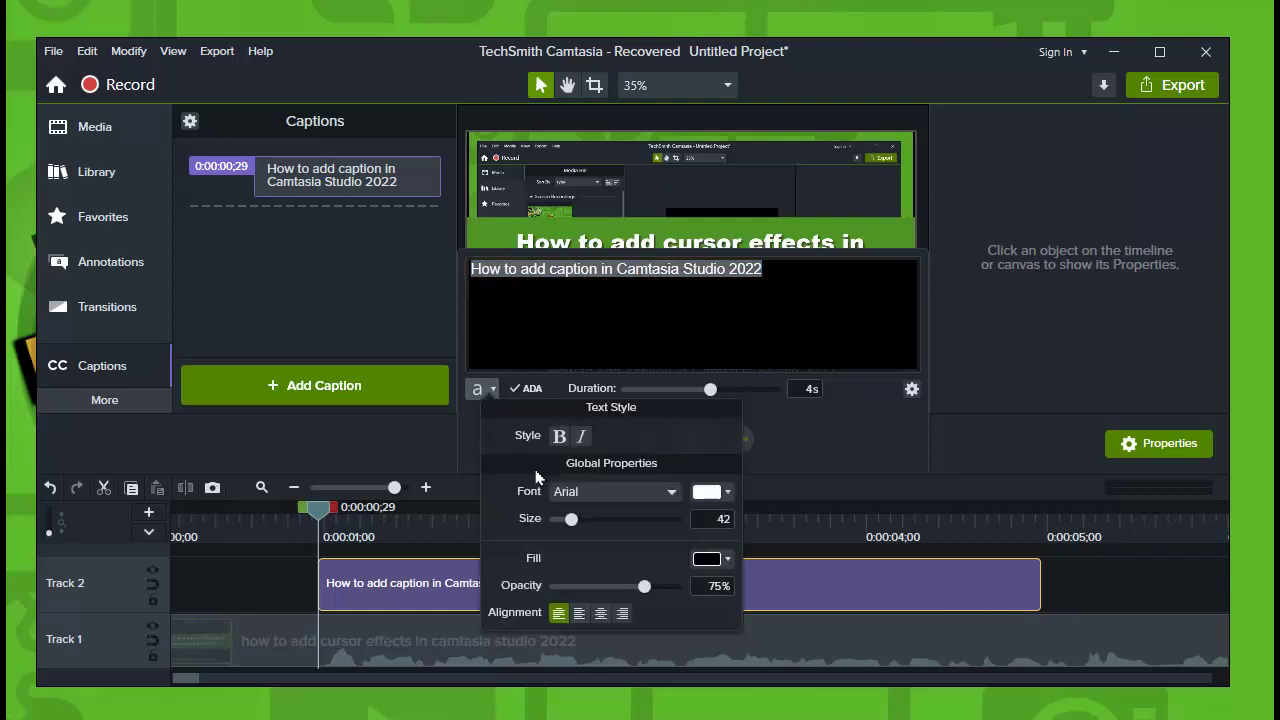
pyautogui.click(558, 437)
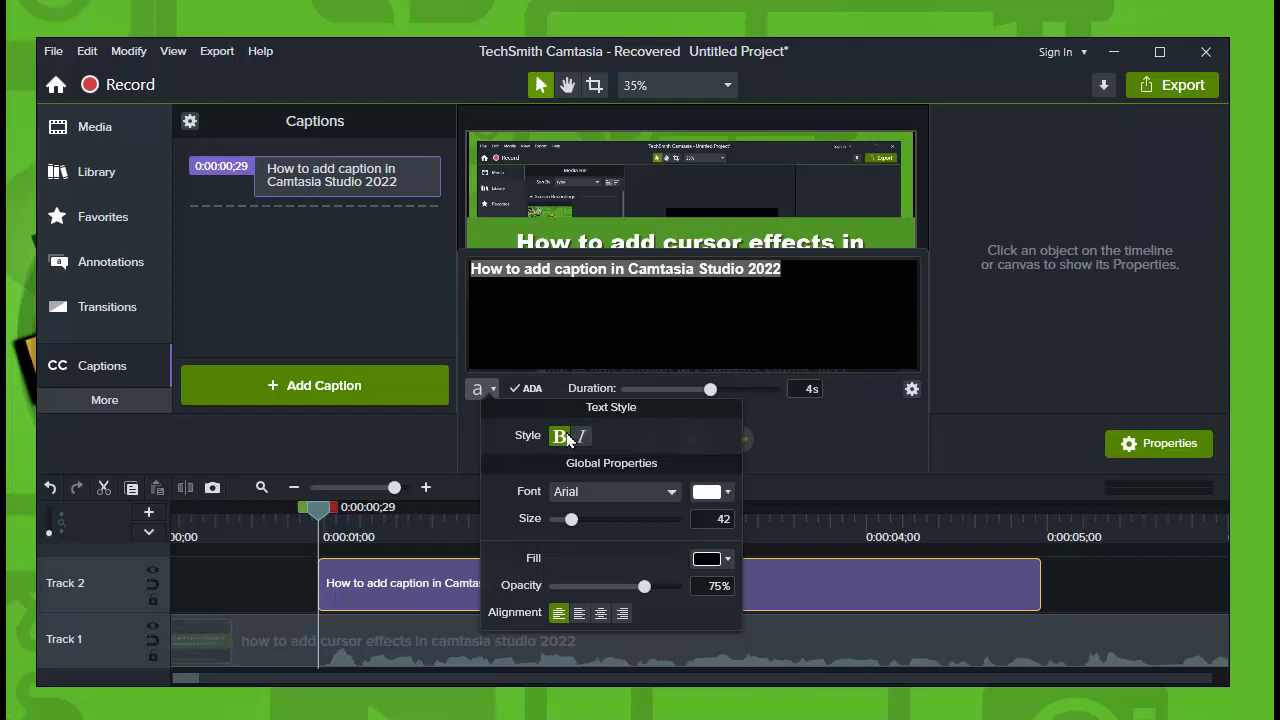
# Set the caption font to Century Gothic
pyautogui.click(600, 492)
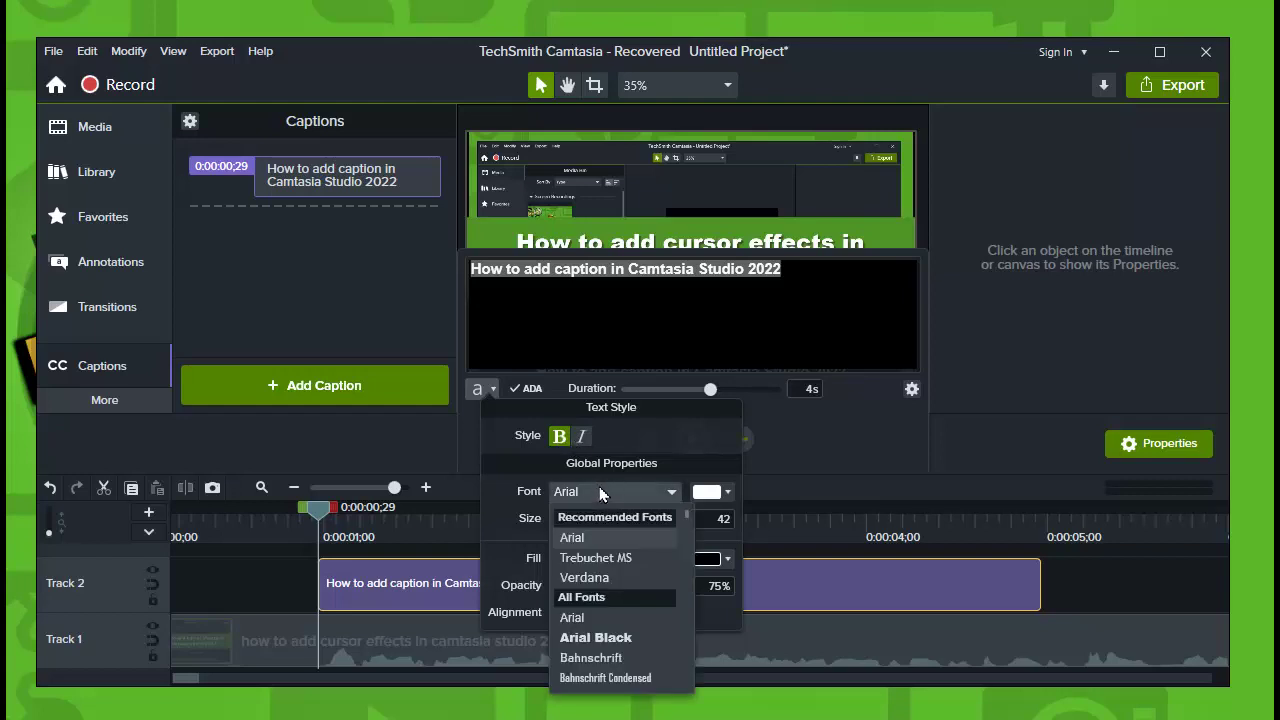
pyautogui.scroll(-8, 612, 560)
pyautogui.scroll(8, 614, 570)
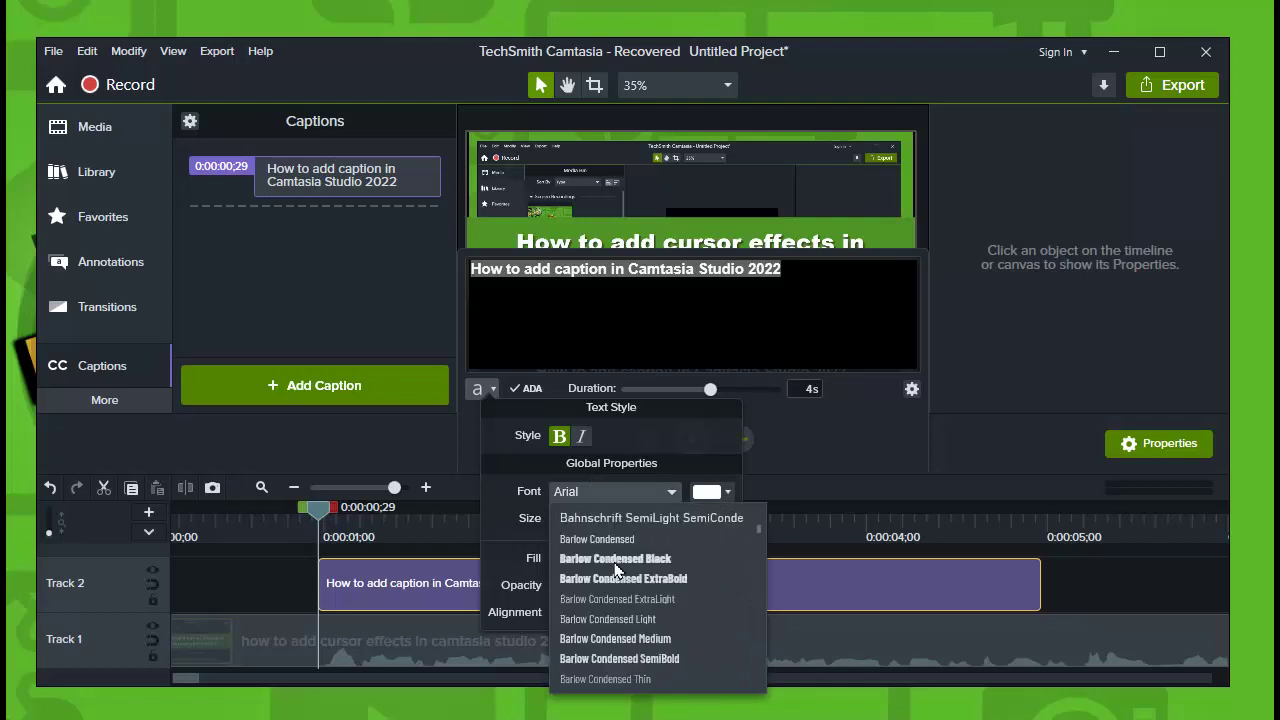
pyautogui.scroll(-8, 615, 570)
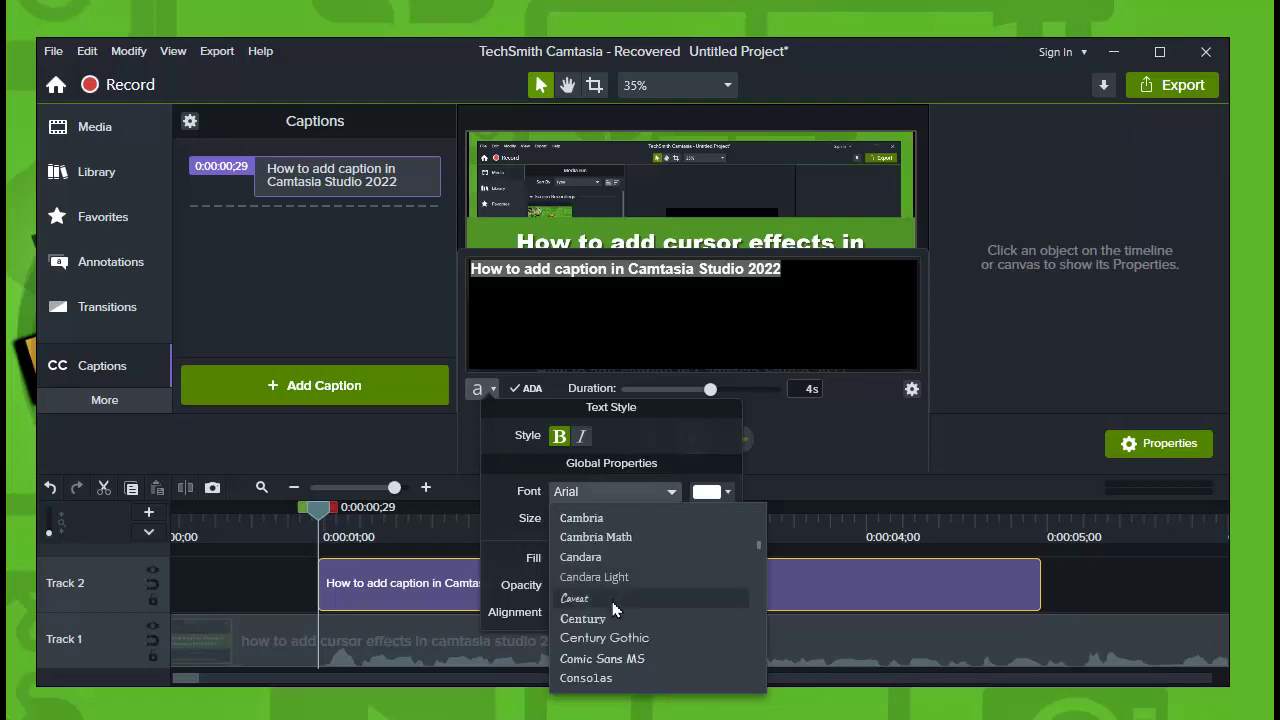
pyautogui.click(610, 637)
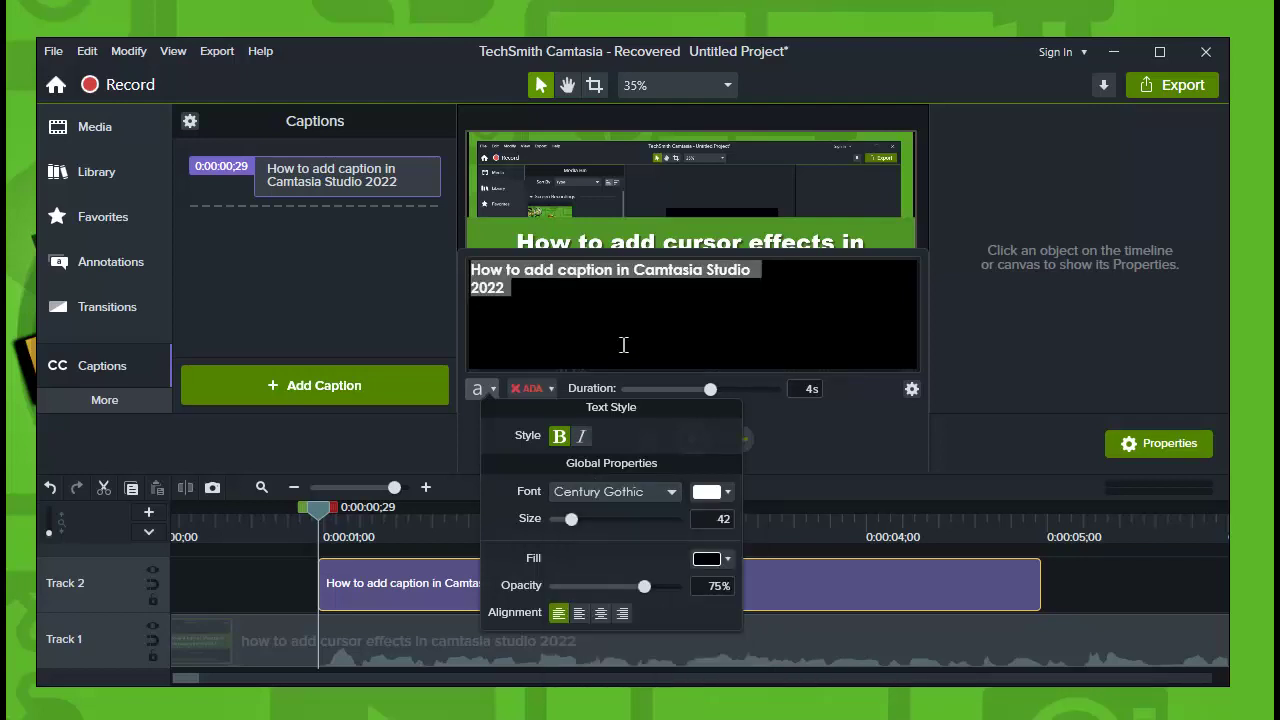
pyautogui.click(511, 307)
# Centre-align the caption text
pyautogui.hotkey('ctrl', 'a')
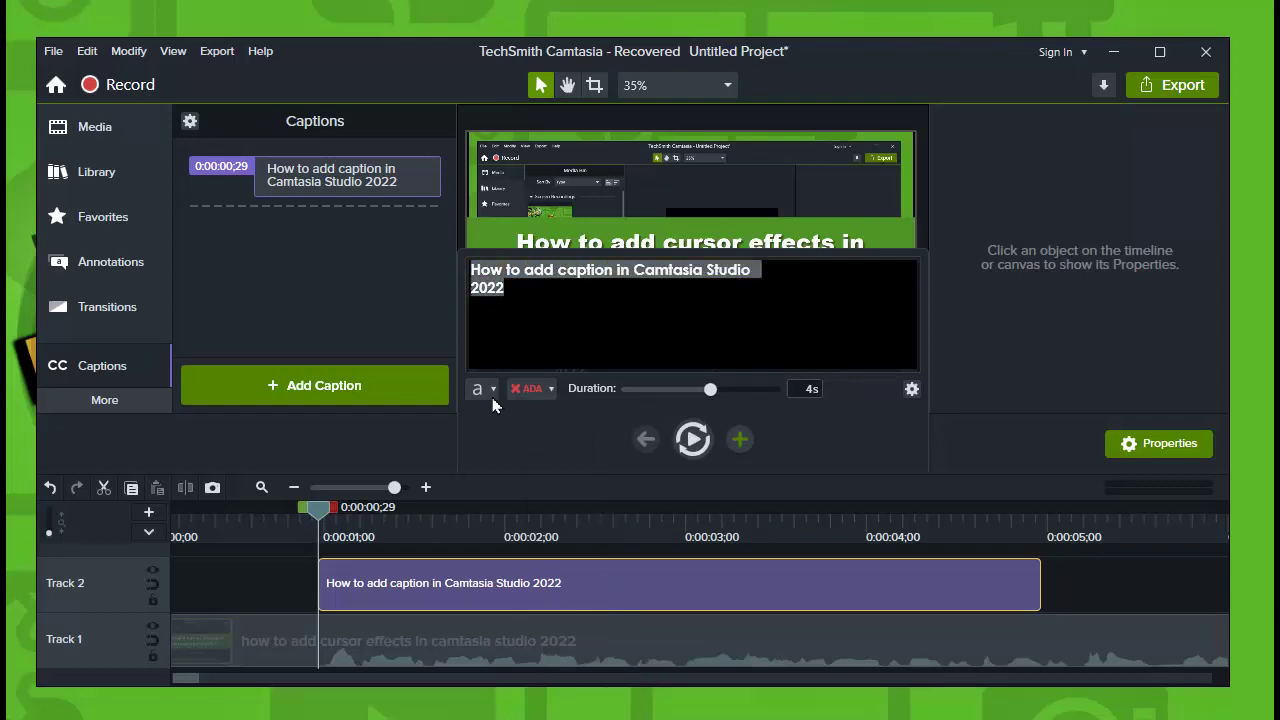
pyautogui.click(490, 389)
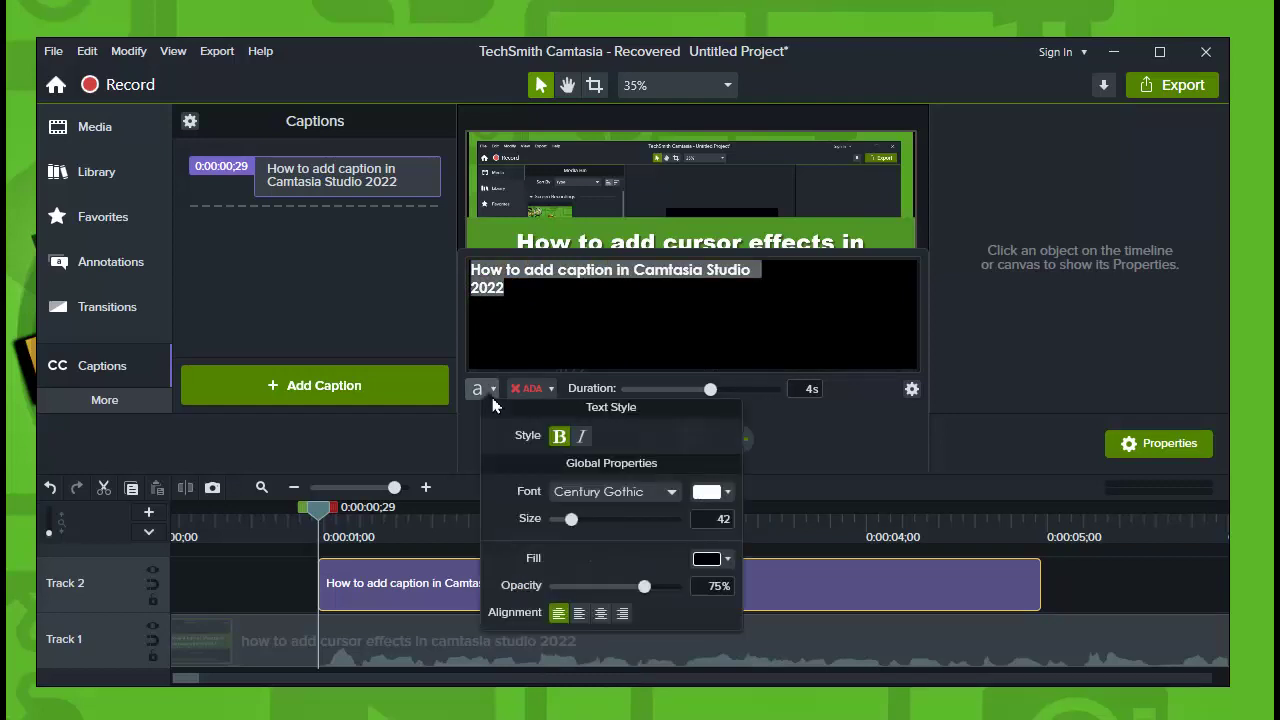
pyautogui.click(600, 612)
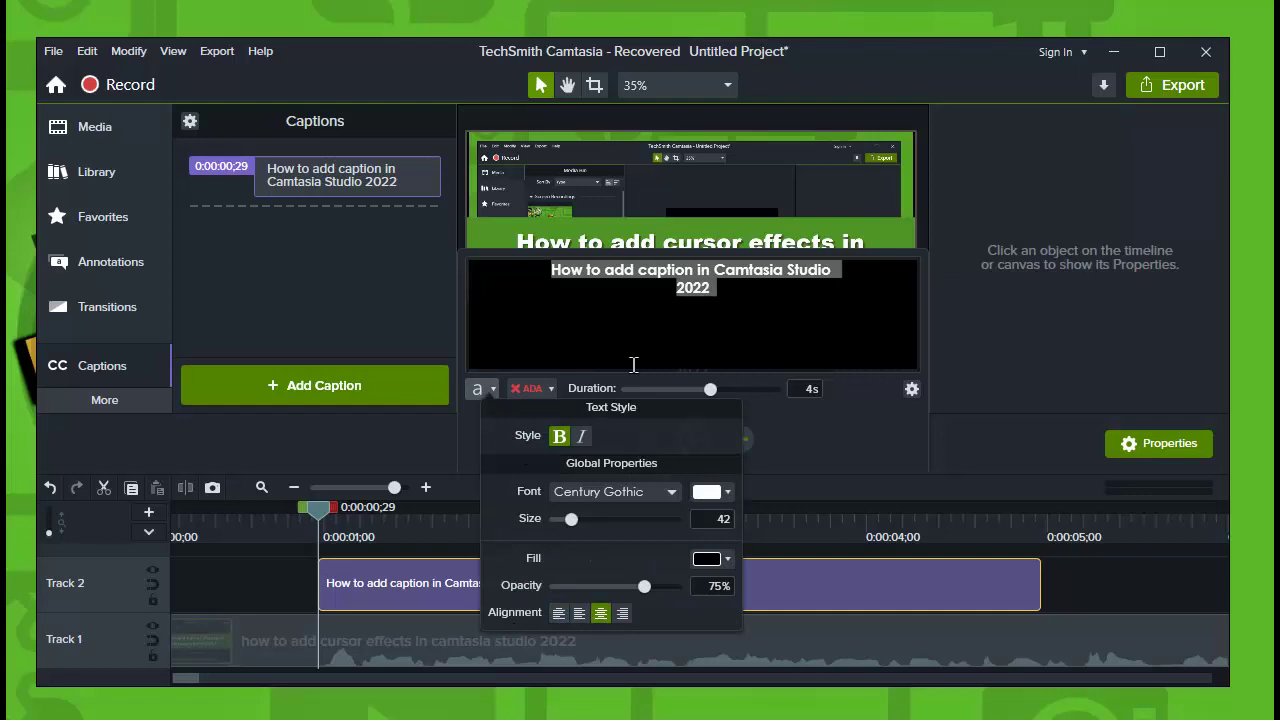
pyautogui.click(650, 310)
pyautogui.hotkey('ctrl', 'a')
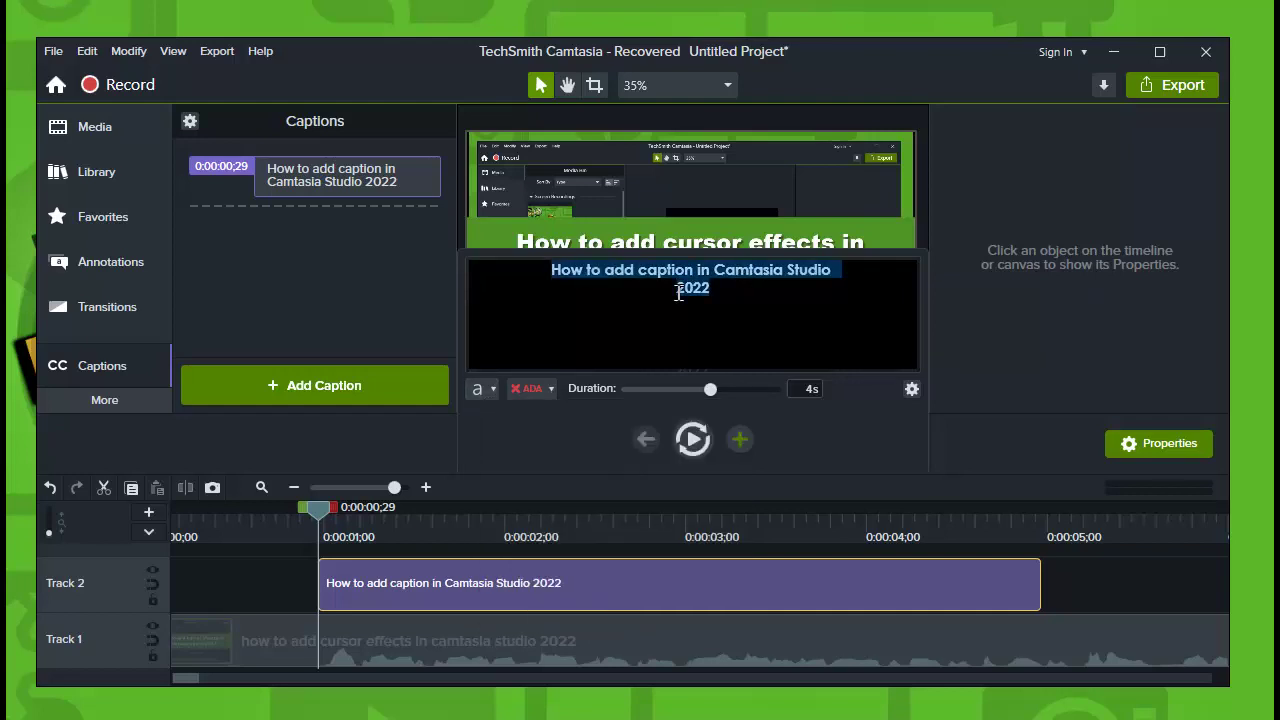
# Enlarge the caption text to size 54 and give it a red background
pyautogui.click(479, 389)
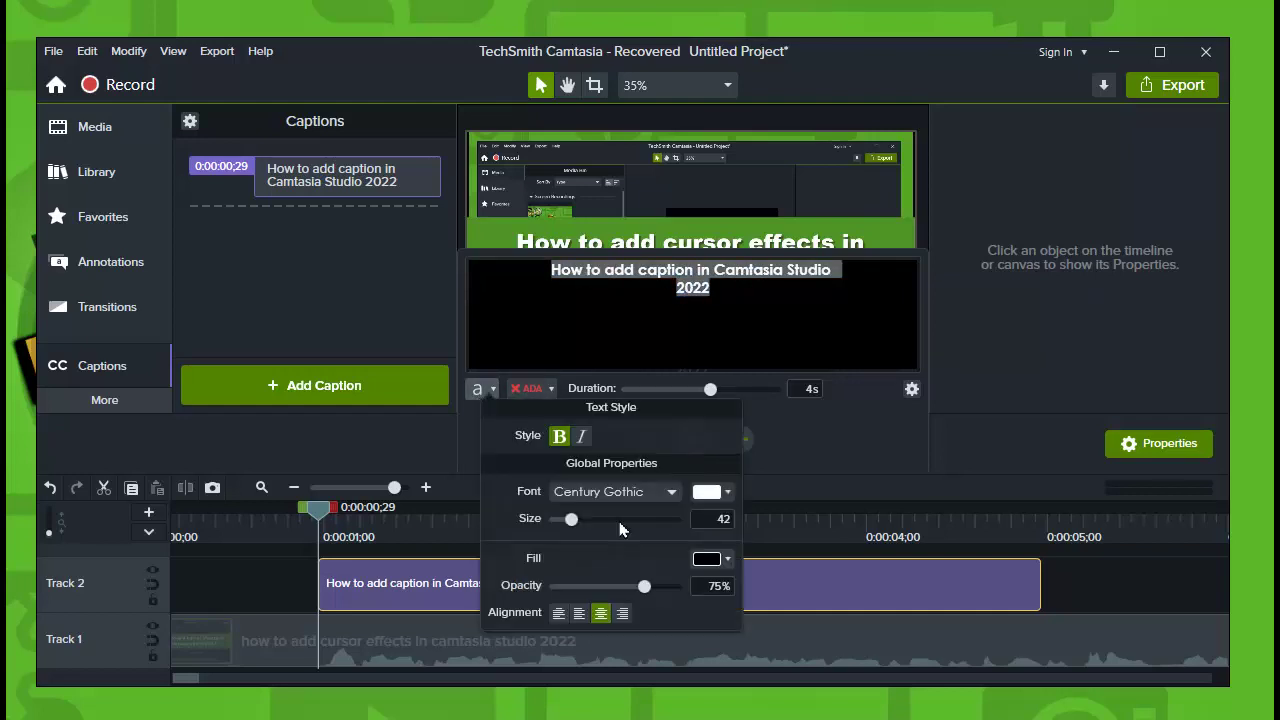
pyautogui.moveTo(572, 520); pyautogui.dragTo(579, 528)
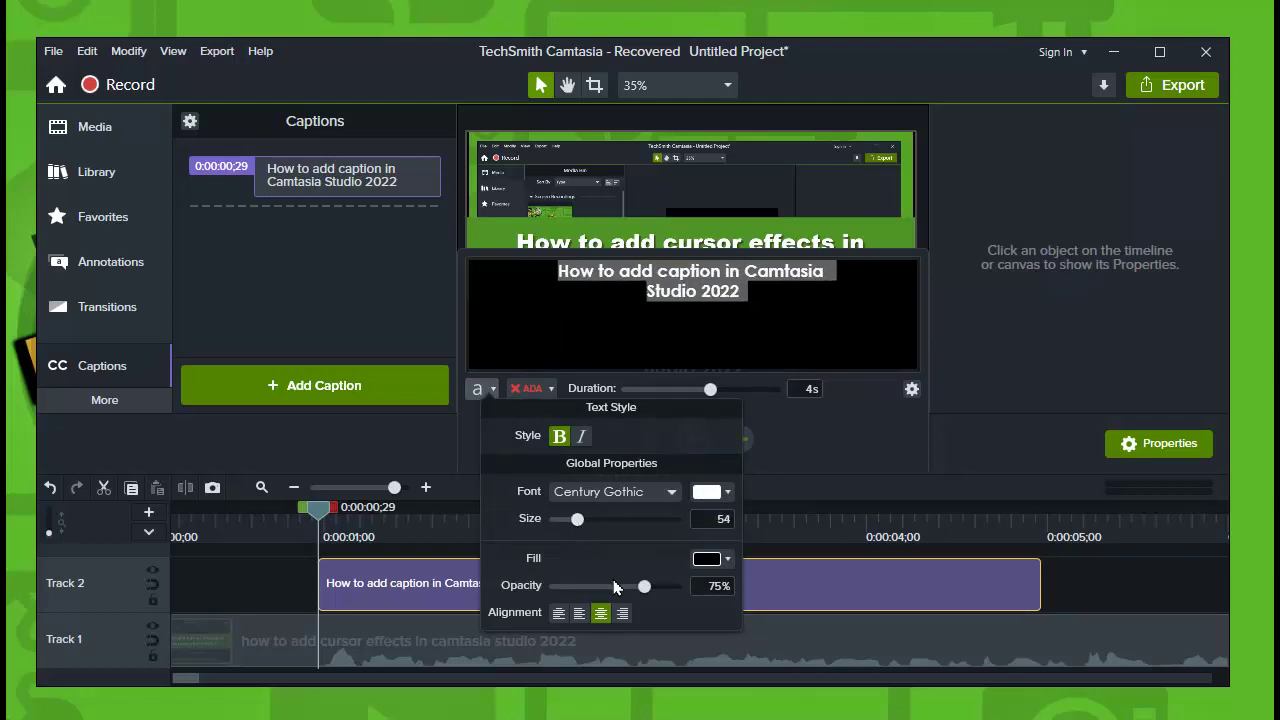
pyautogui.click(707, 560)
pyautogui.click(756, 627)
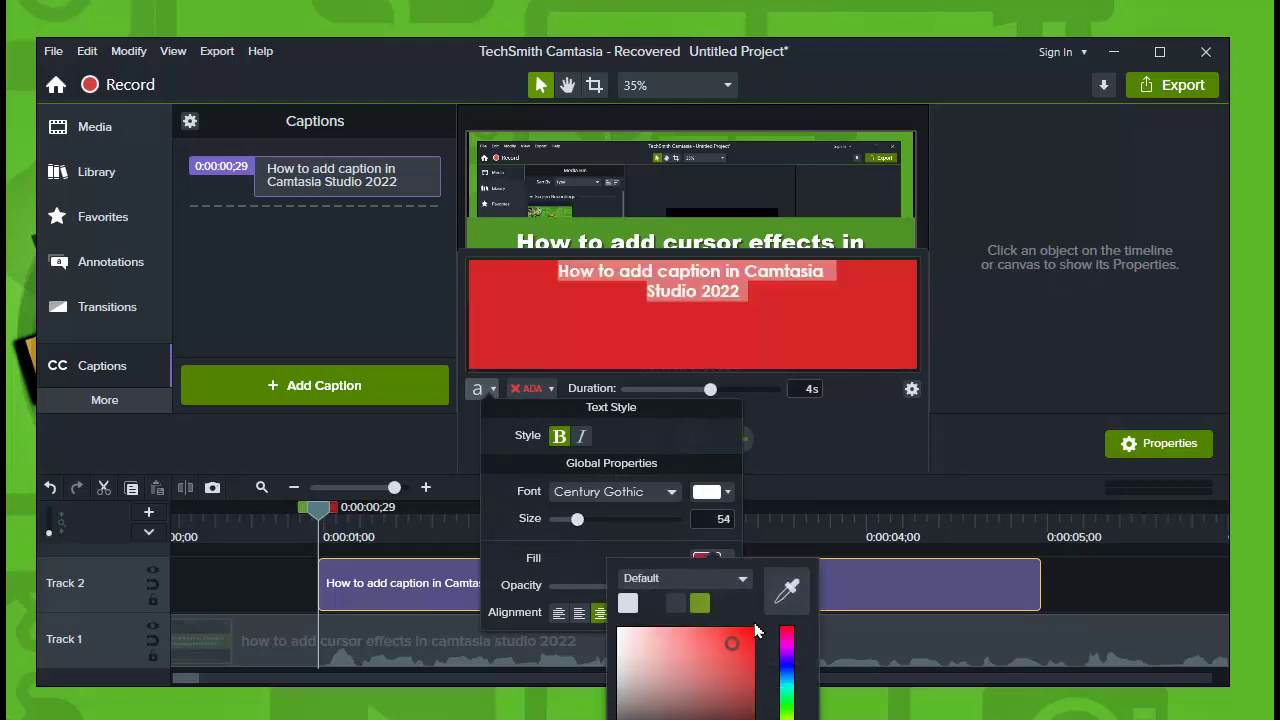
pyautogui.click(694, 206)
pyautogui.click(694, 206)
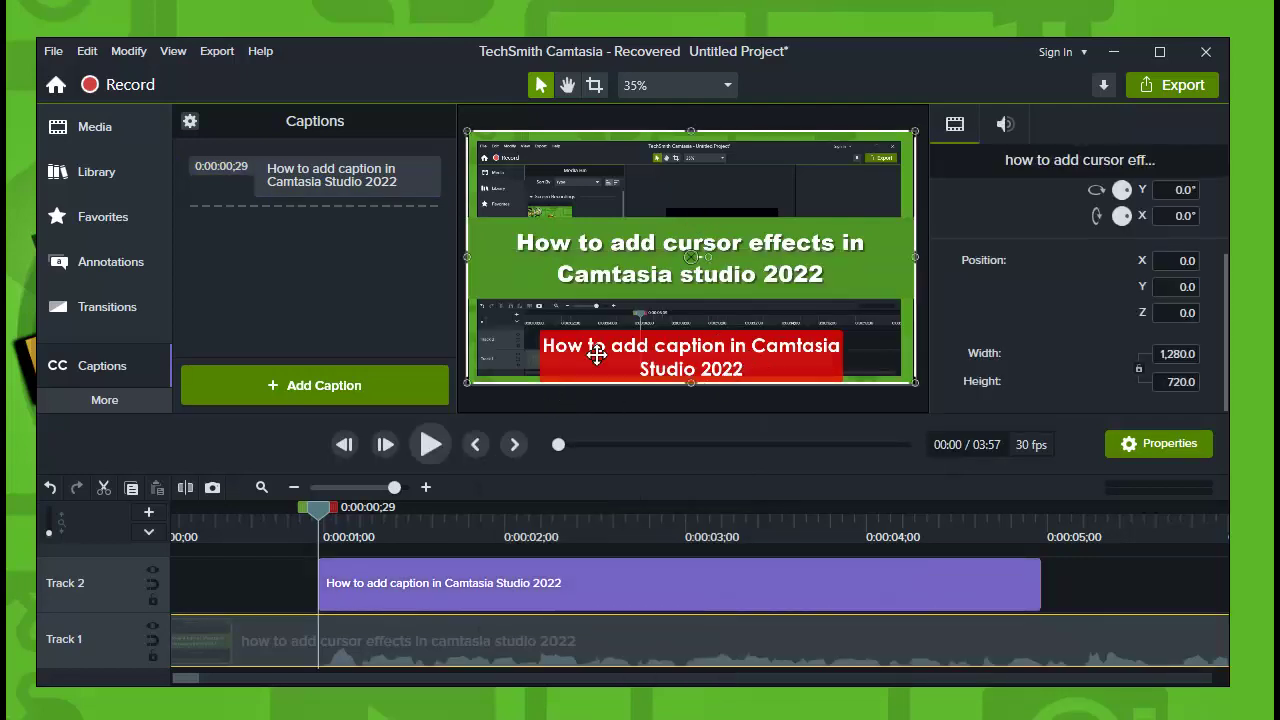
# Change the caption background to black at about 38% opacity
pyautogui.doubleClick(495, 587)
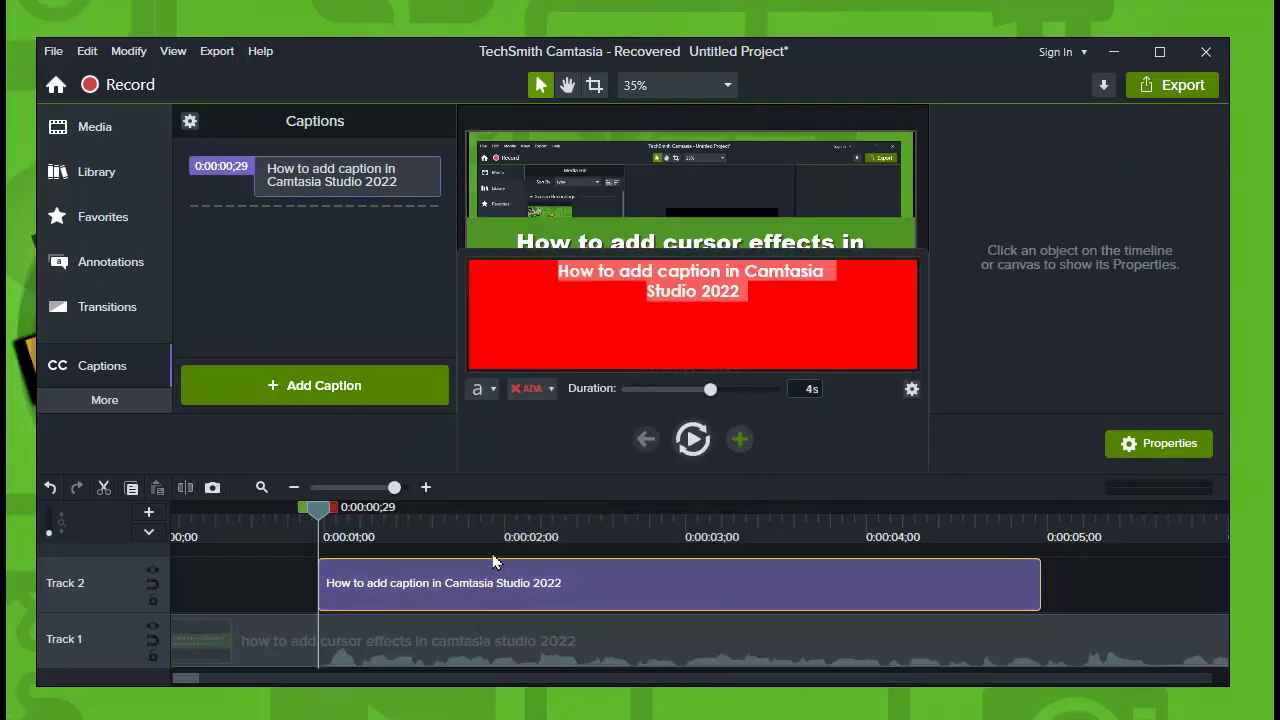
pyautogui.click(490, 390)
pyautogui.click(710, 558)
pyautogui.click(633, 693)
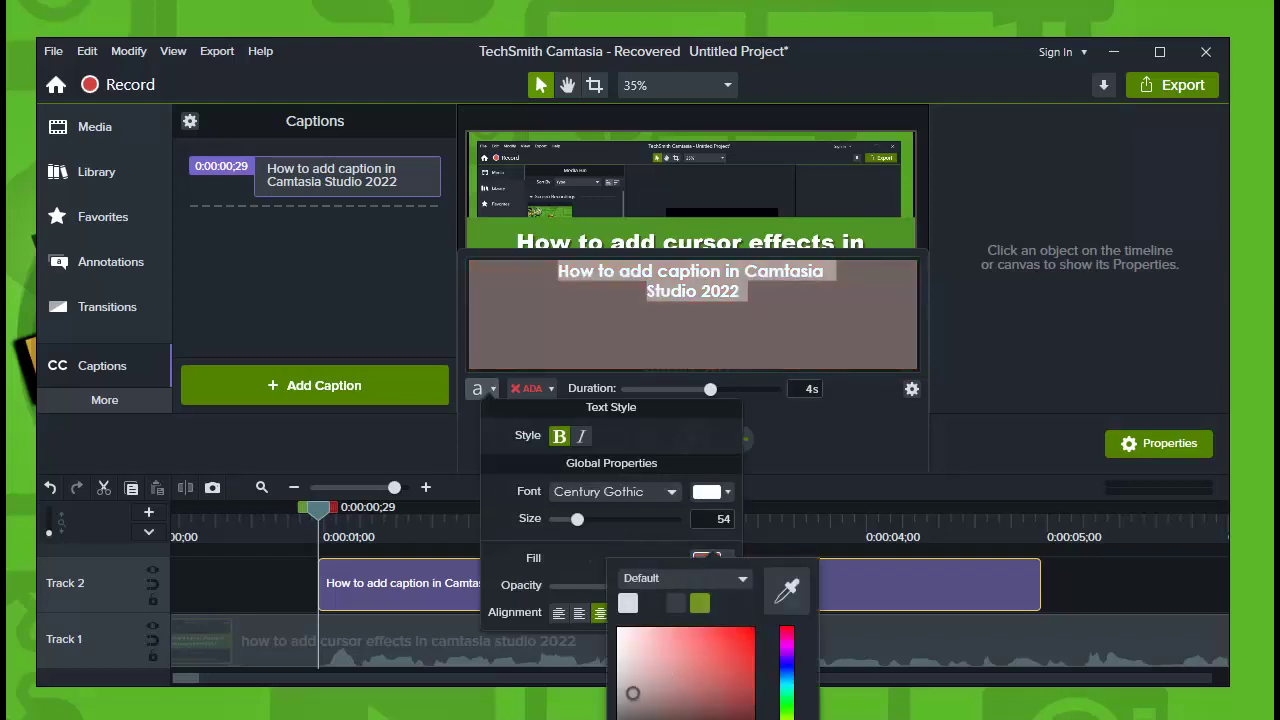
pyautogui.moveTo(633, 693); pyautogui.dragTo(633, 718)
pyautogui.click(558, 555)
pyautogui.moveTo(676, 588); pyautogui.dragTo(596, 590)
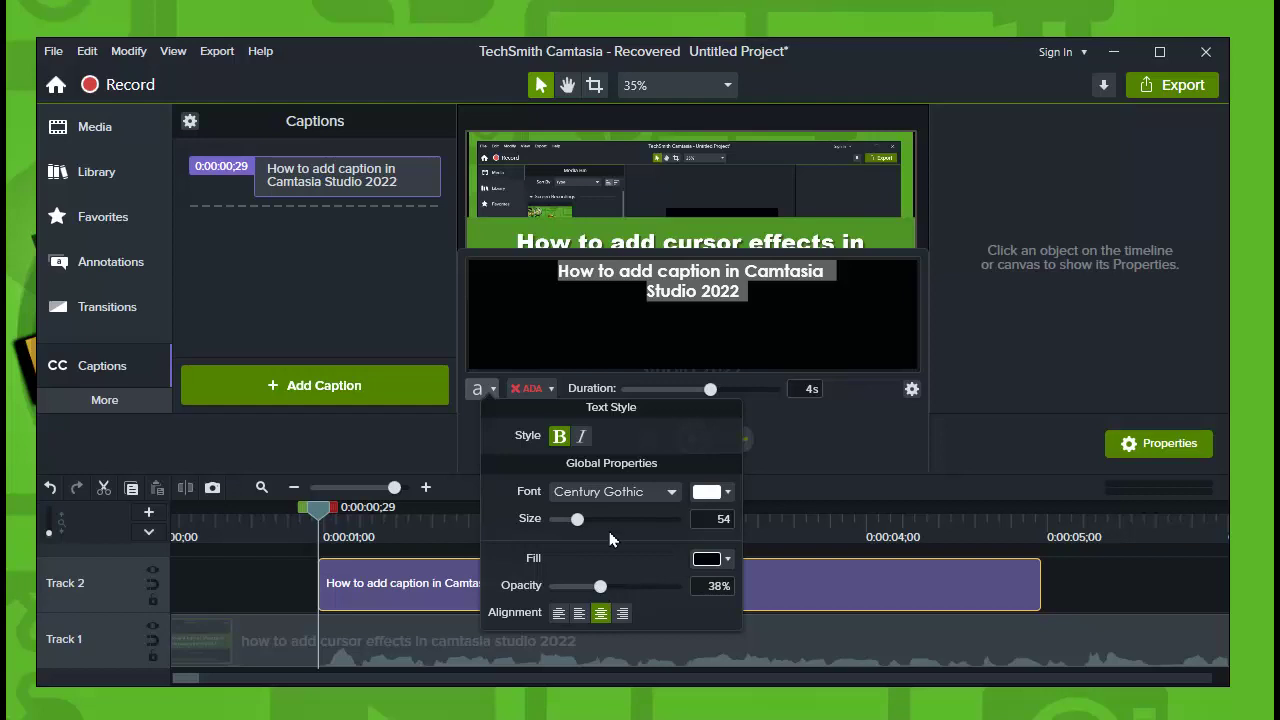
pyautogui.click(603, 220)
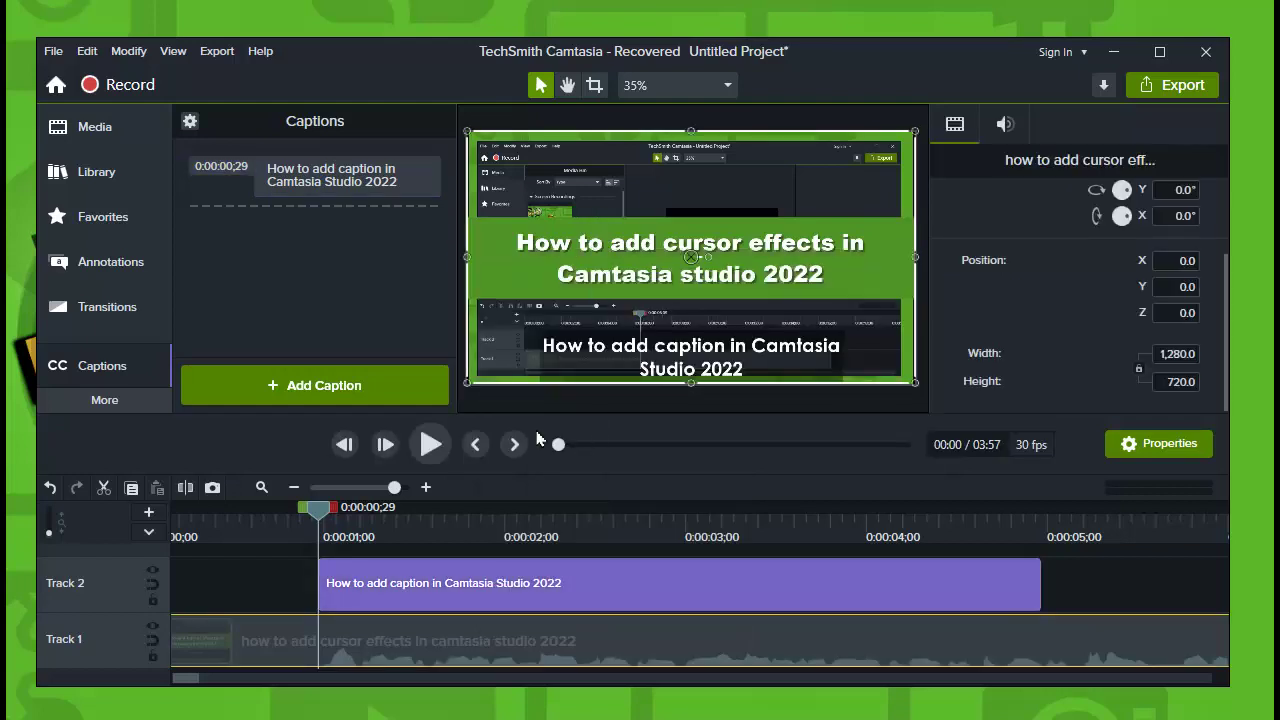
# Shrink the caption text size so it fits on one line
pyautogui.click(562, 363)
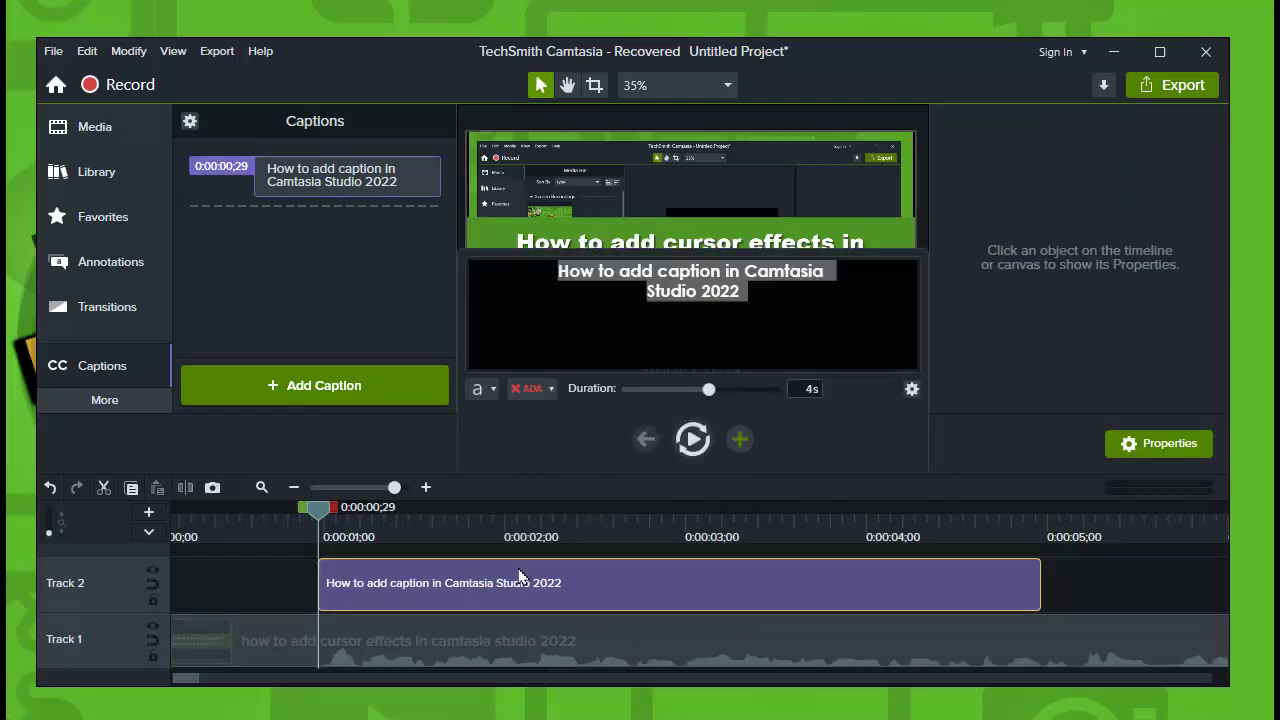
pyautogui.click(492, 389)
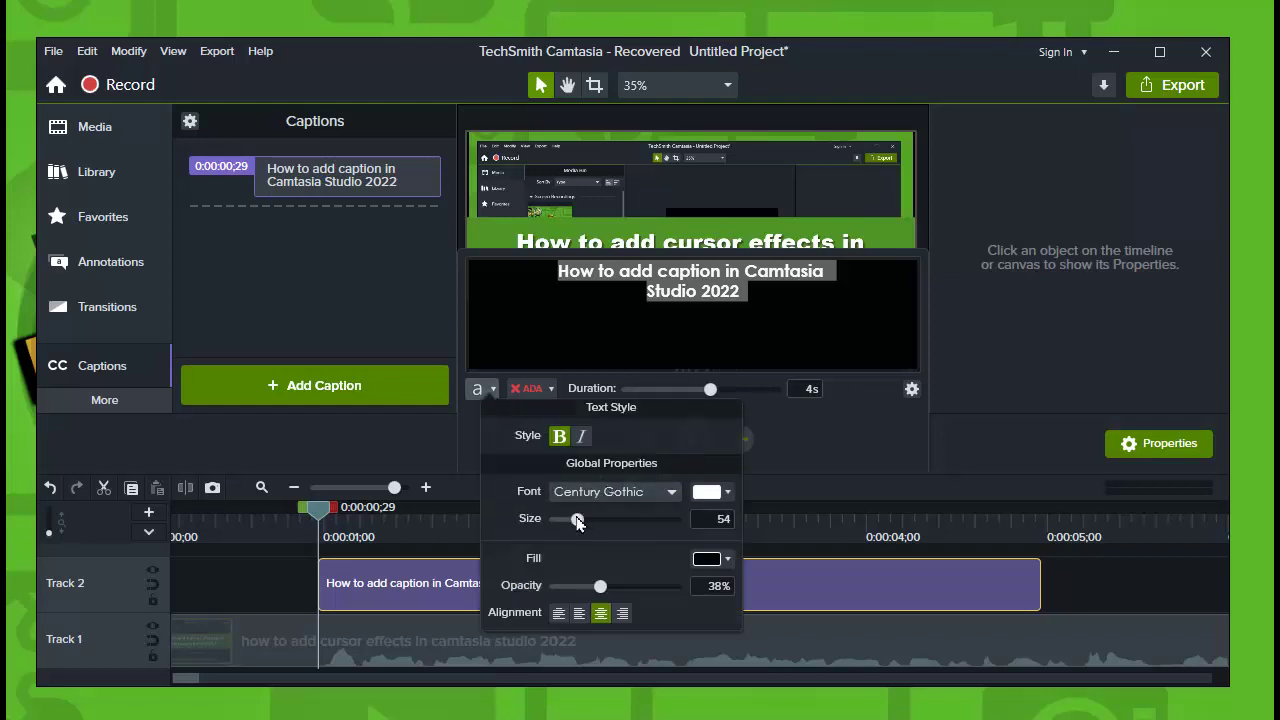
pyautogui.moveTo(577, 521); pyautogui.dragTo(569, 518)
pyautogui.click(654, 216)
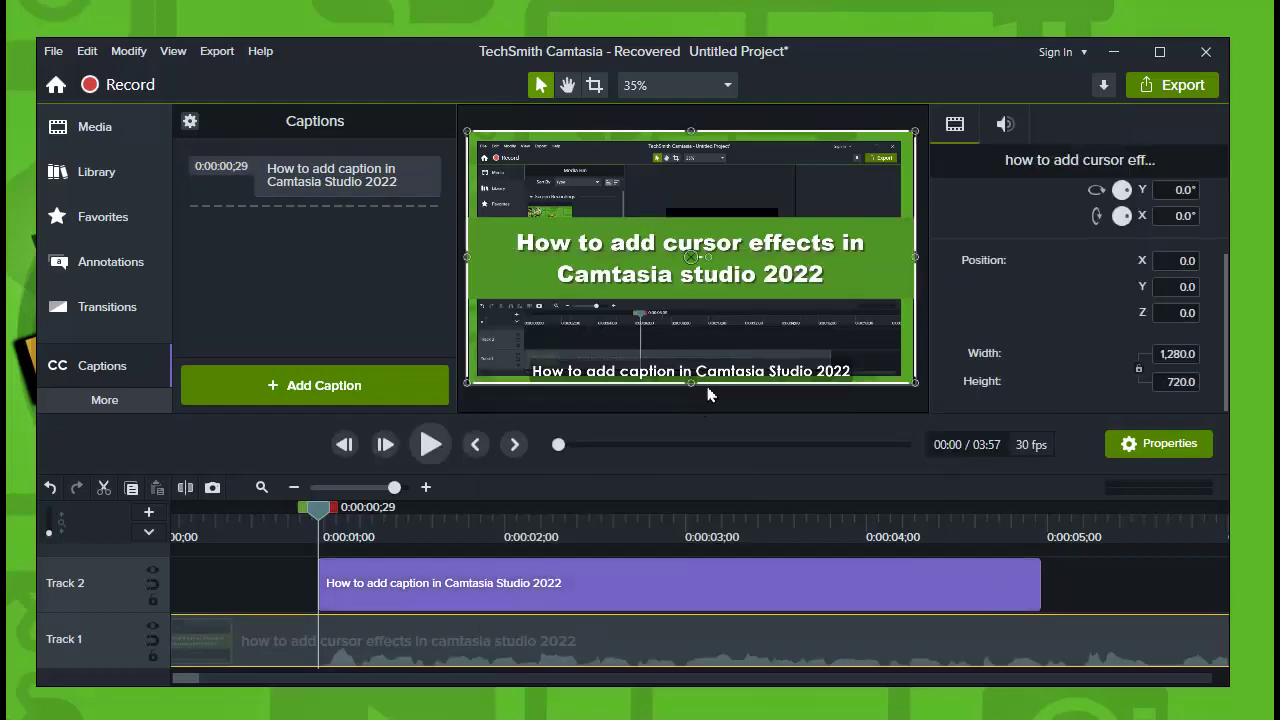
# Add a blank caption right after the title caption, at its end
pyautogui.click(1057, 580)
pyautogui.moveTo(197, 686); pyautogui.dragTo(204, 686)
pyautogui.click(568, 516)
pyautogui.moveTo(672, 515); pyautogui.dragTo(713, 518)
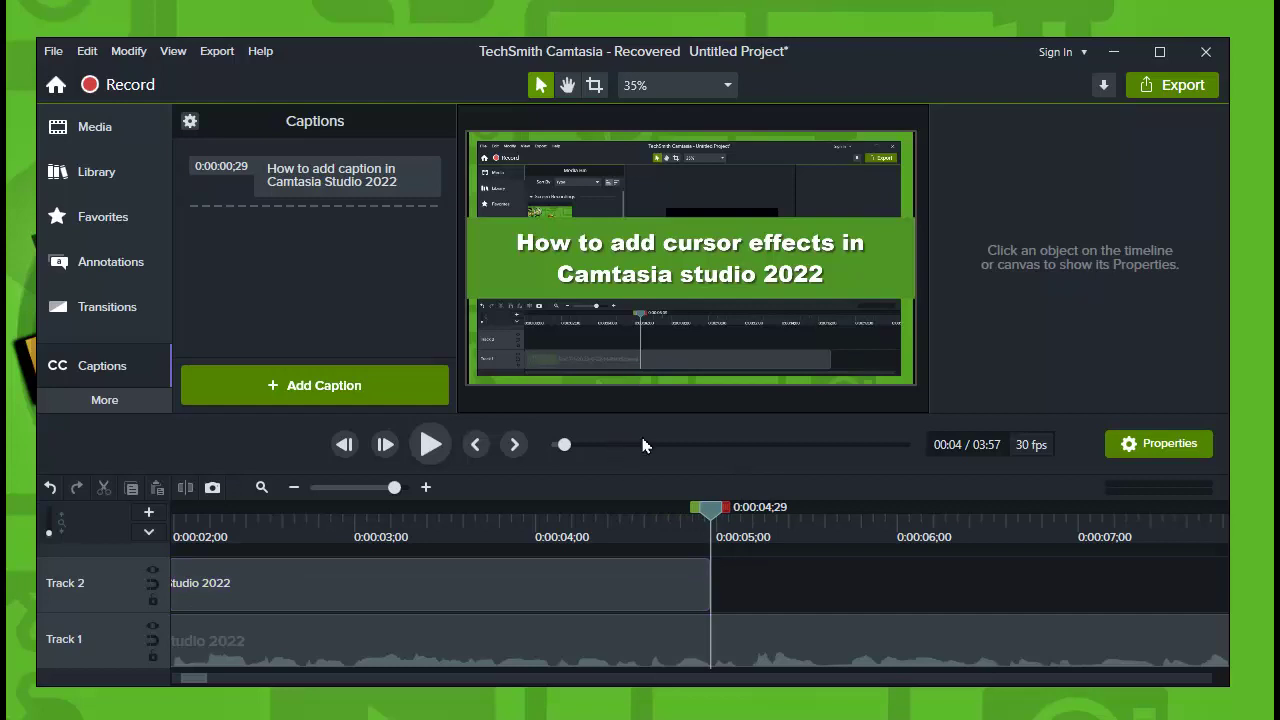
pyautogui.click(345, 390)
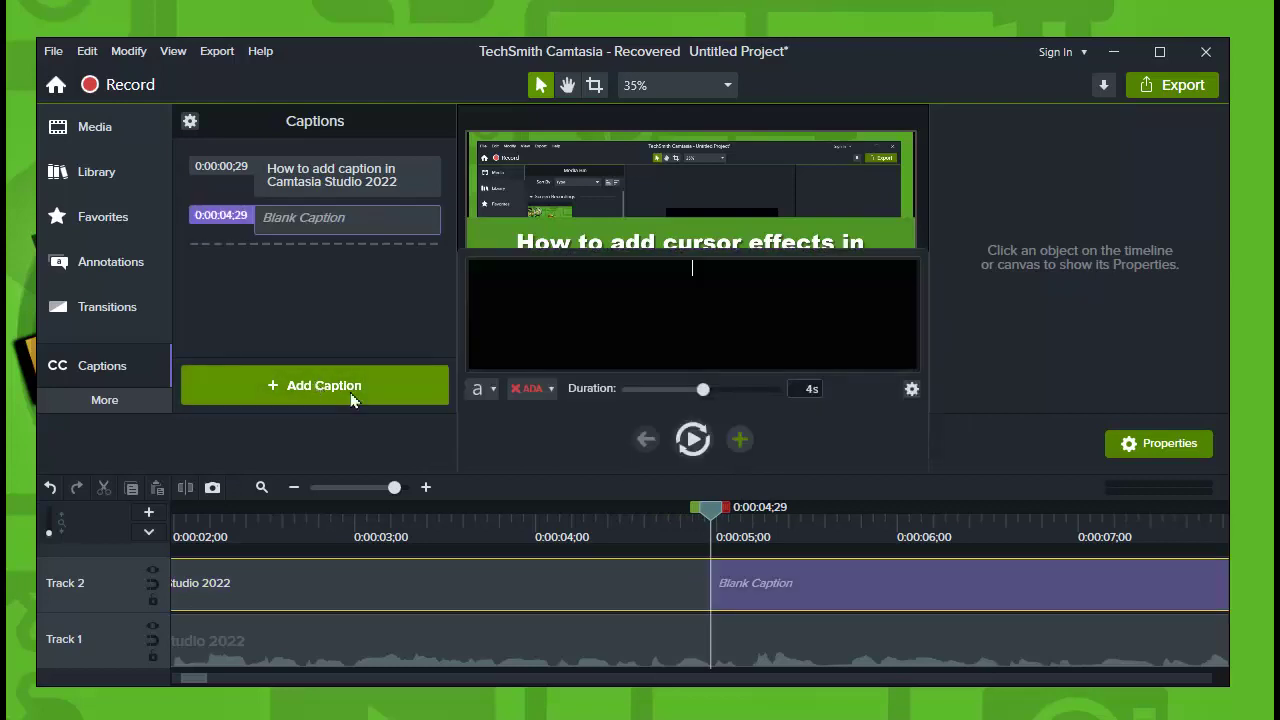
pyautogui.press('Escape')
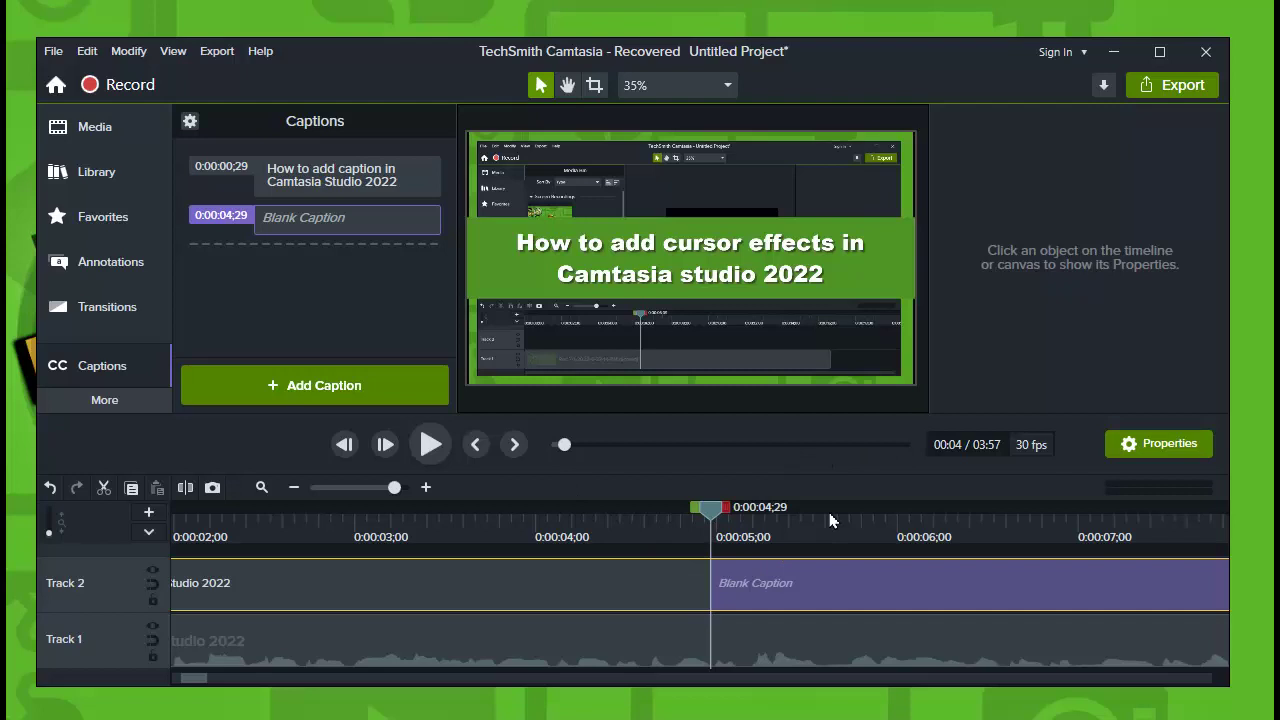
# Shift both captions later on Track 2, with the title caption at 0:00:01;14
pyautogui.click(935, 518)
pyautogui.moveTo(980, 518); pyautogui.dragTo(1188, 528)
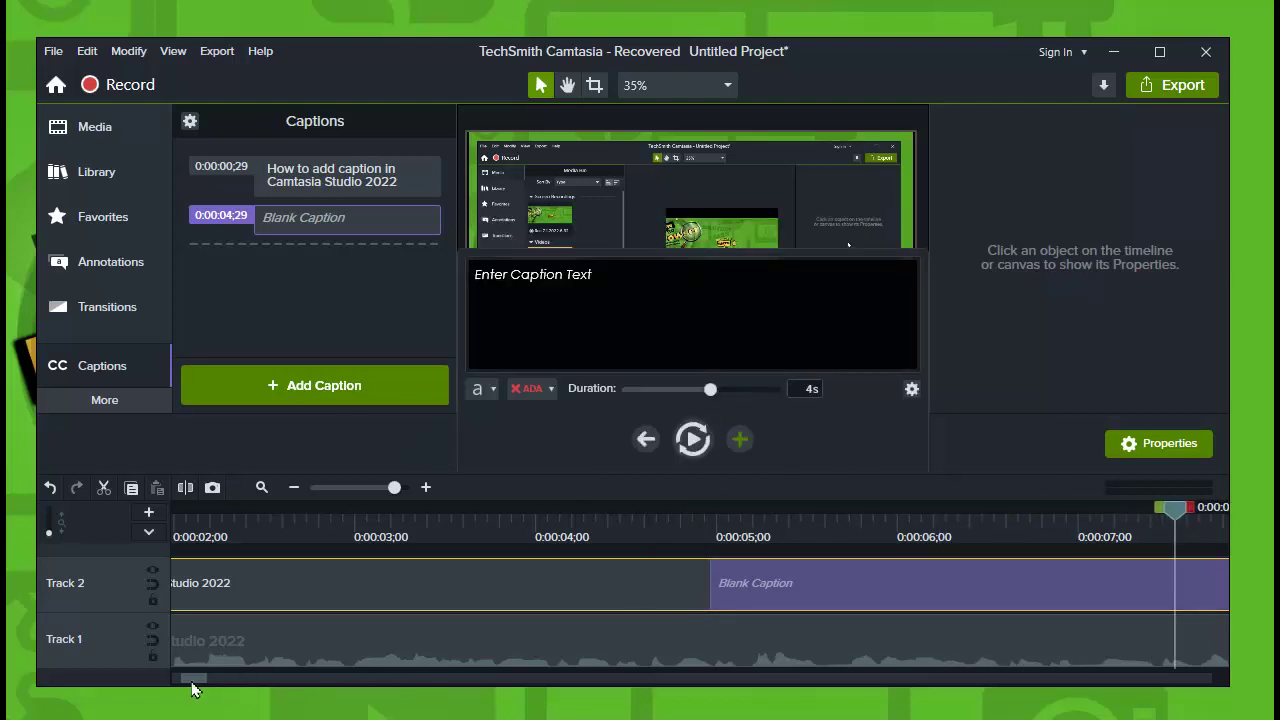
pyautogui.press('Escape')
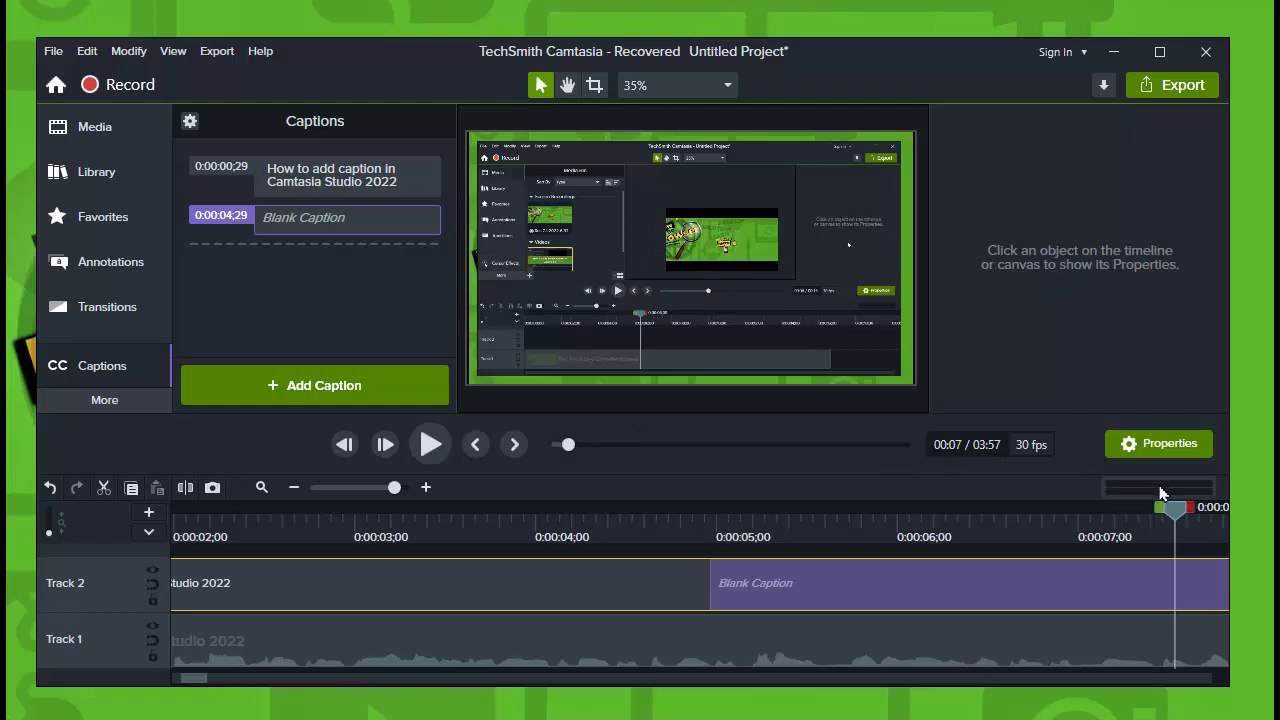
pyautogui.click(1183, 515)
pyautogui.moveTo(1183, 515)
pyautogui.mouseDown()
pyautogui.moveTo(1220, 508)
pyautogui.moveTo(1188, 508)
pyautogui.mouseUp()
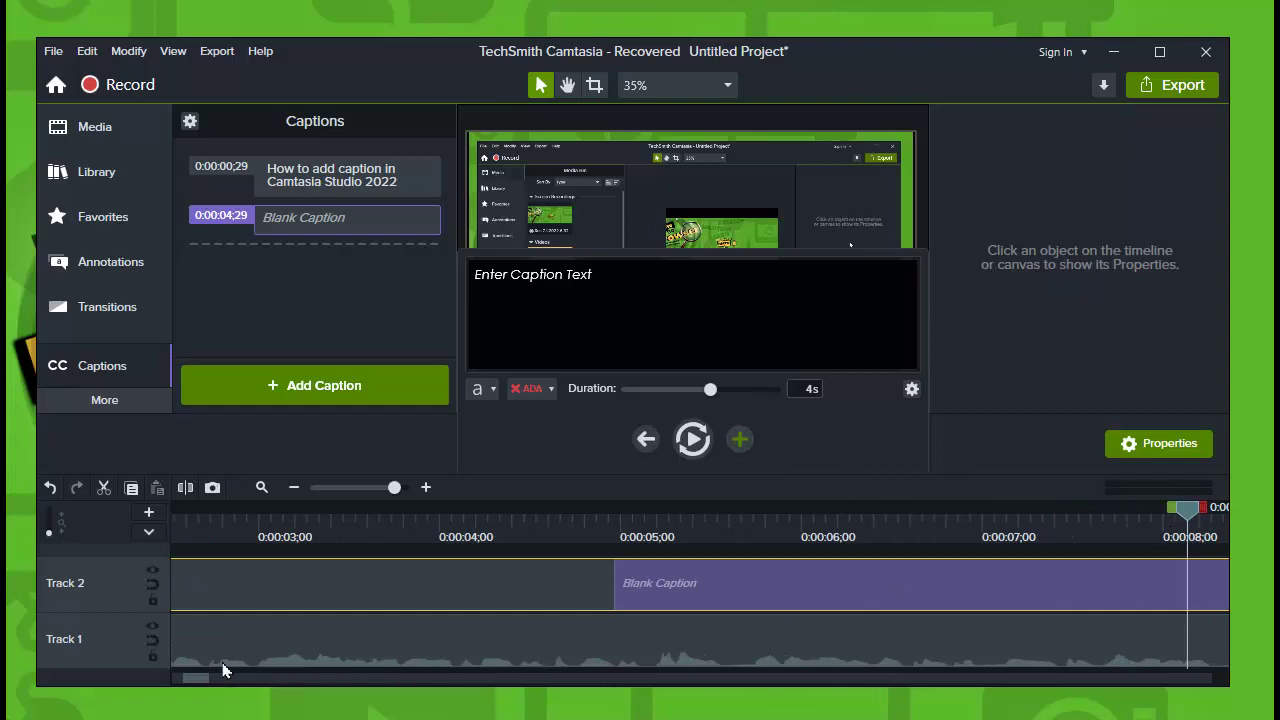
pyautogui.moveTo(200, 682); pyautogui.dragTo(188, 682)
pyautogui.moveTo(394, 487); pyautogui.dragTo(386, 487)
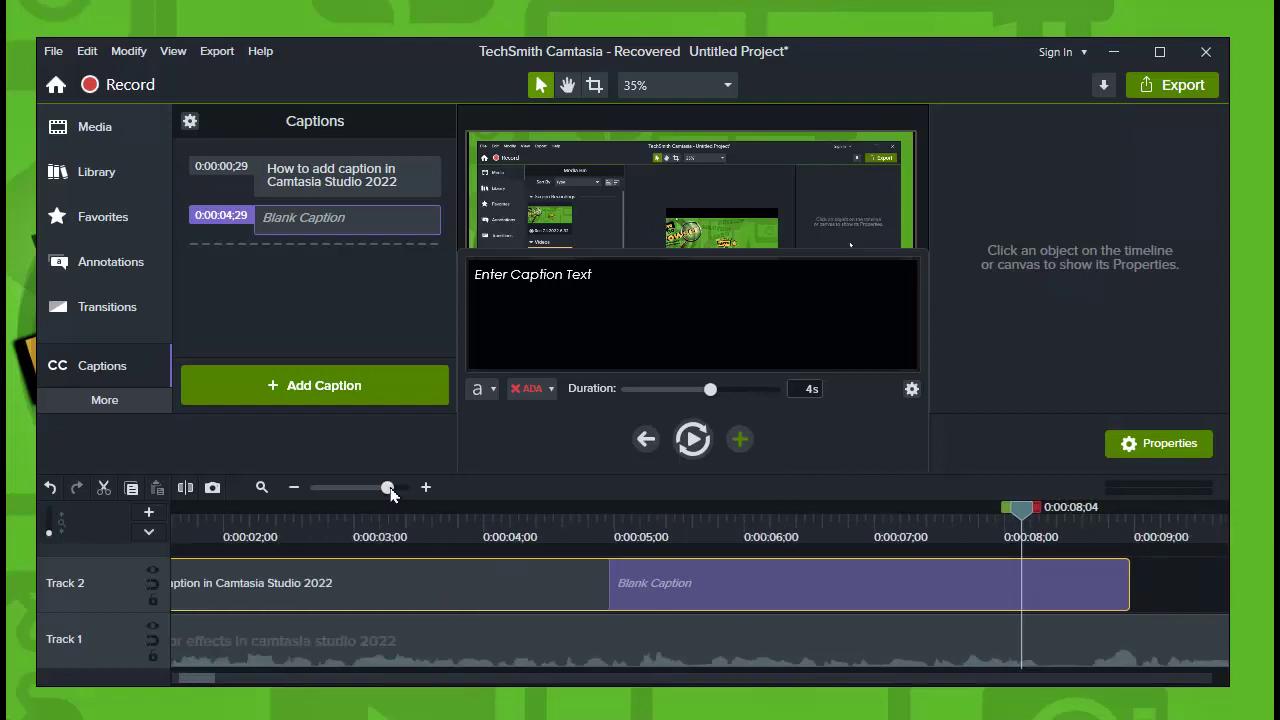
pyautogui.moveTo(739, 598); pyautogui.dragTo(762, 598)
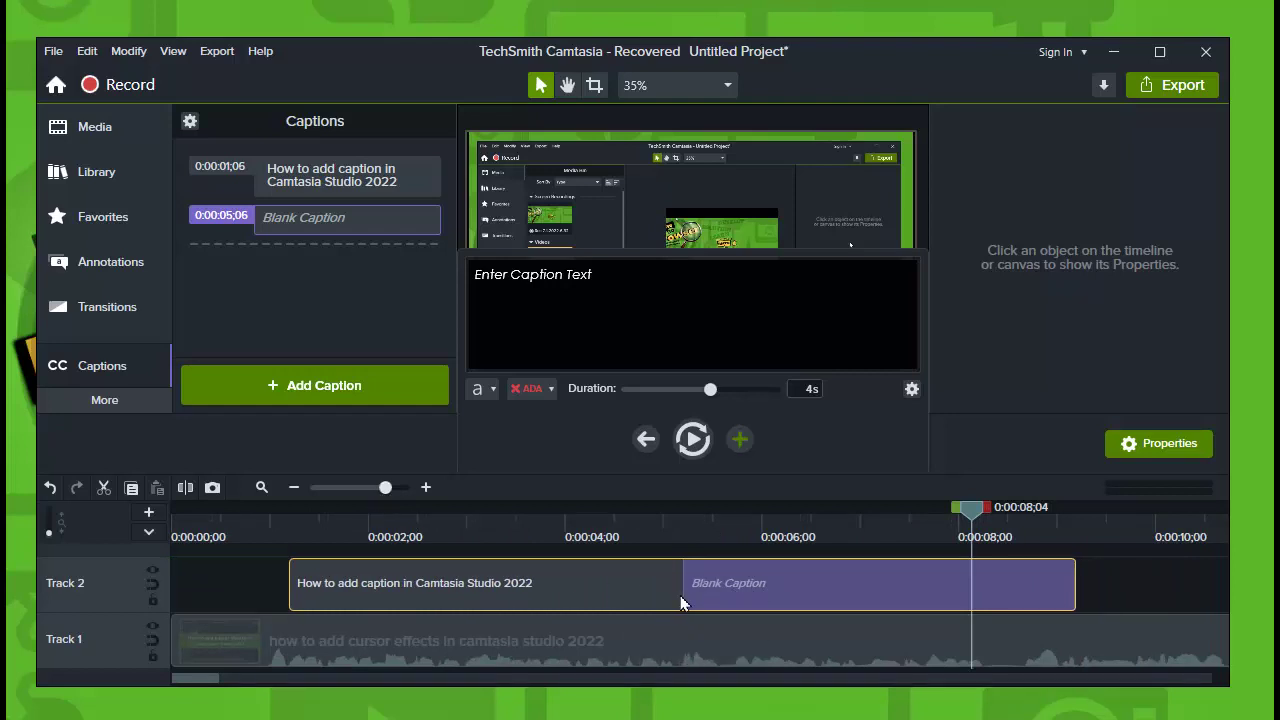
pyautogui.moveTo(683, 600); pyautogui.dragTo(964, 588)
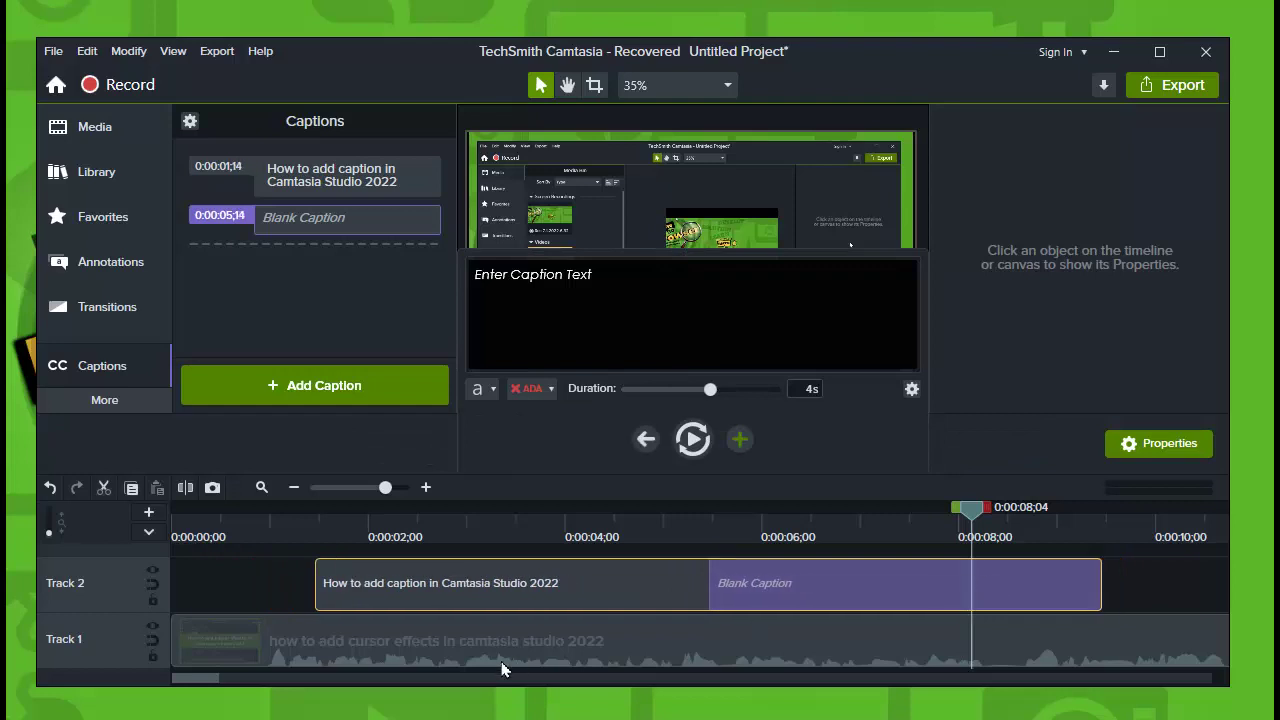
# Add a third blank caption at 0:00:09;14
pyautogui.scroll(-2, 500, 643)
pyautogui.scroll(3, 500, 640)
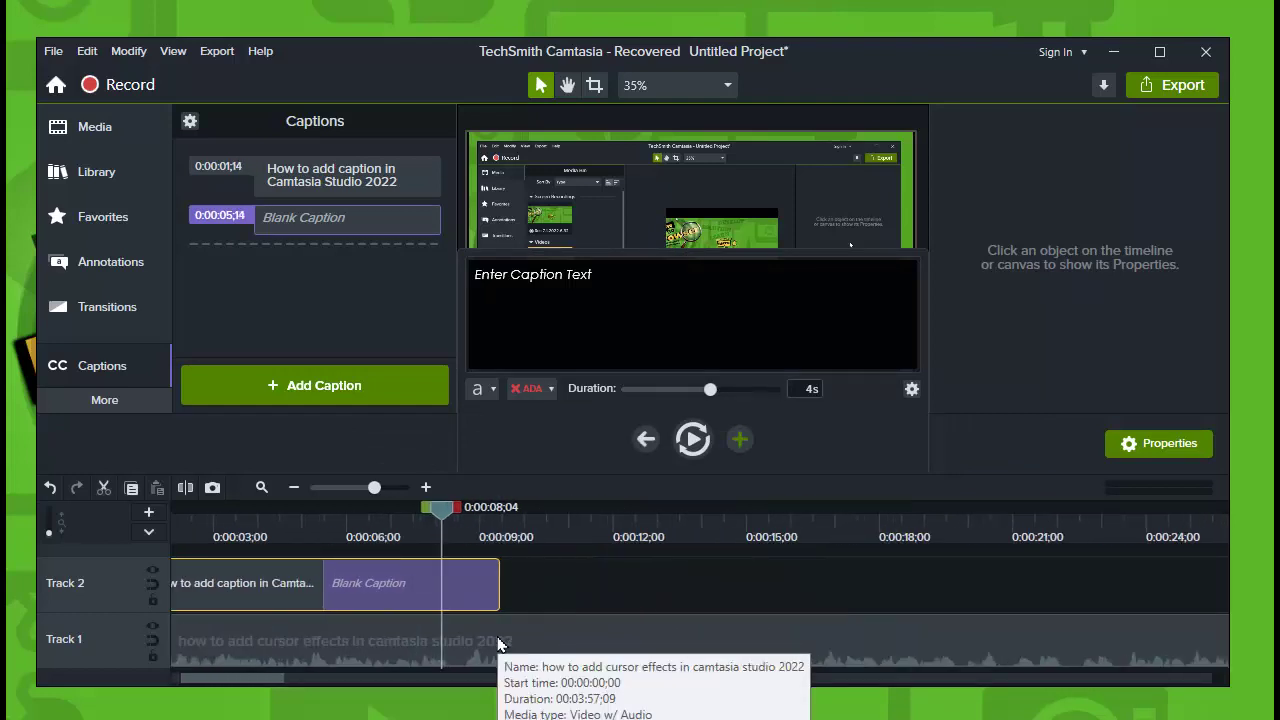
pyautogui.scroll(-3, 500, 635)
pyautogui.scroll(3, 429, 600)
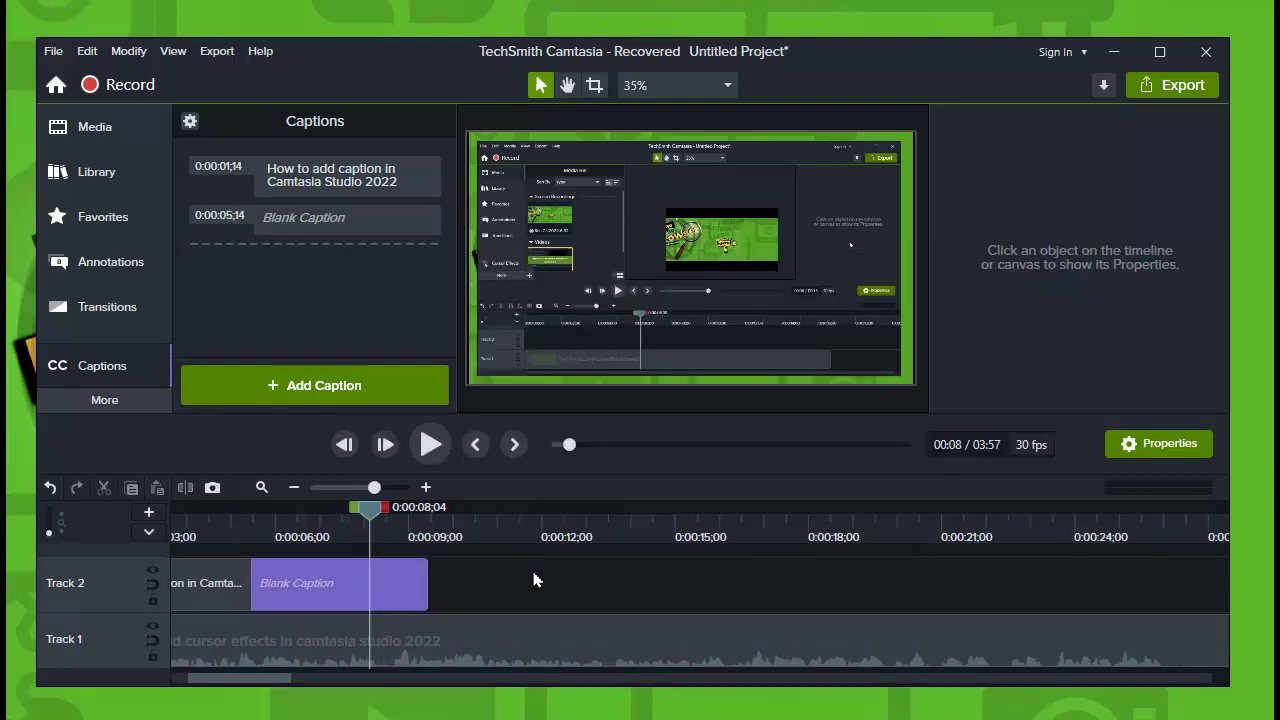
pyautogui.click(355, 385)
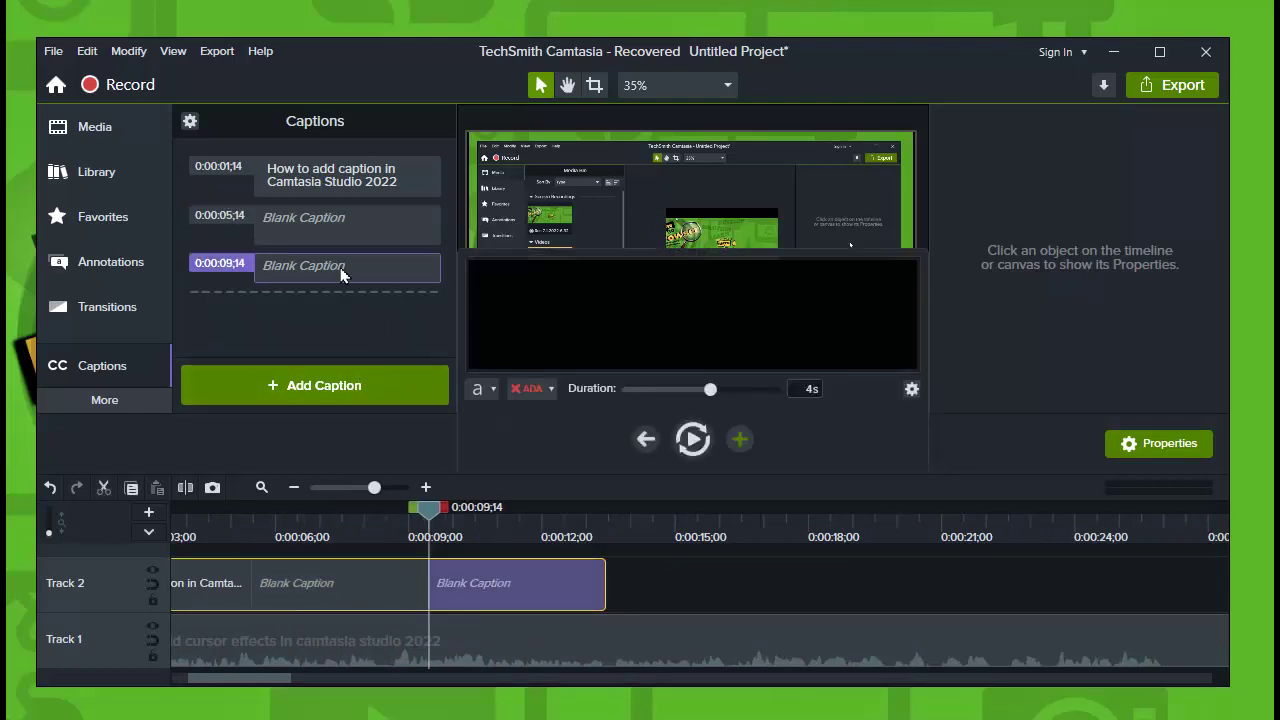
pyautogui.scroll(-4, 515, 580)
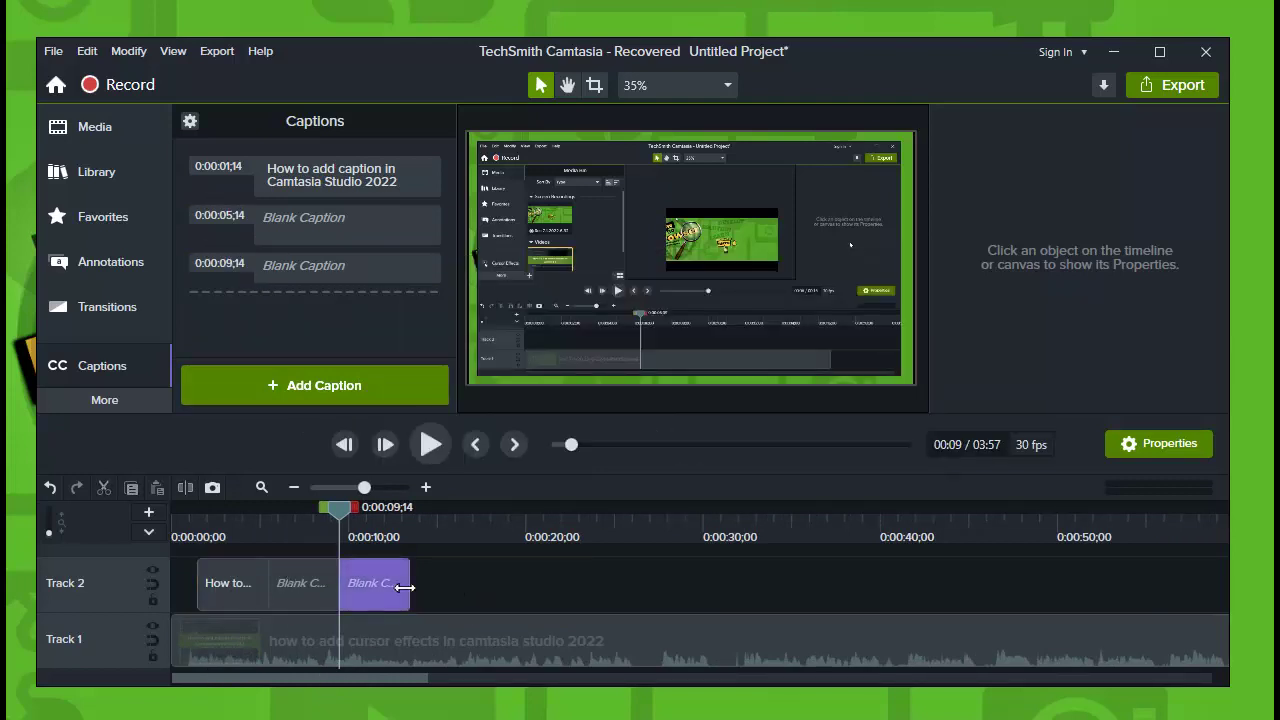
# Select each of the three captions in the list and on Track 2 to compare them
pyautogui.click(324, 232)
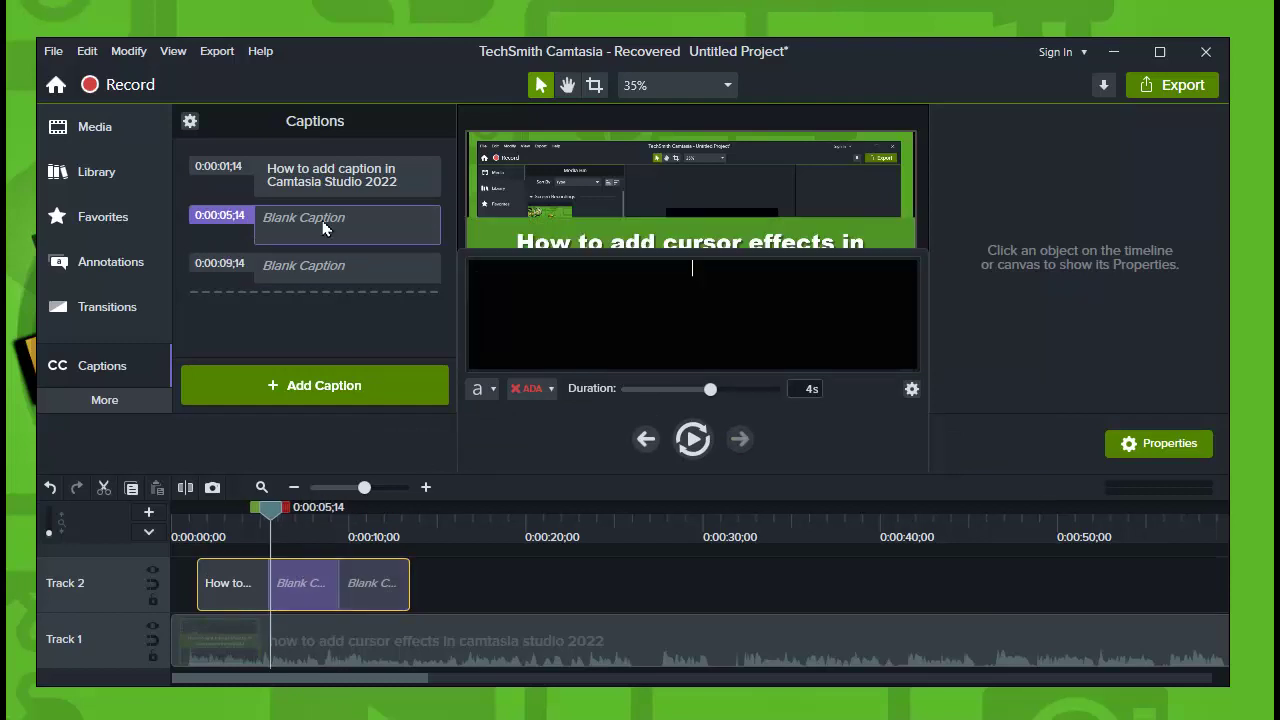
pyautogui.click(266, 188)
pyautogui.click(269, 237)
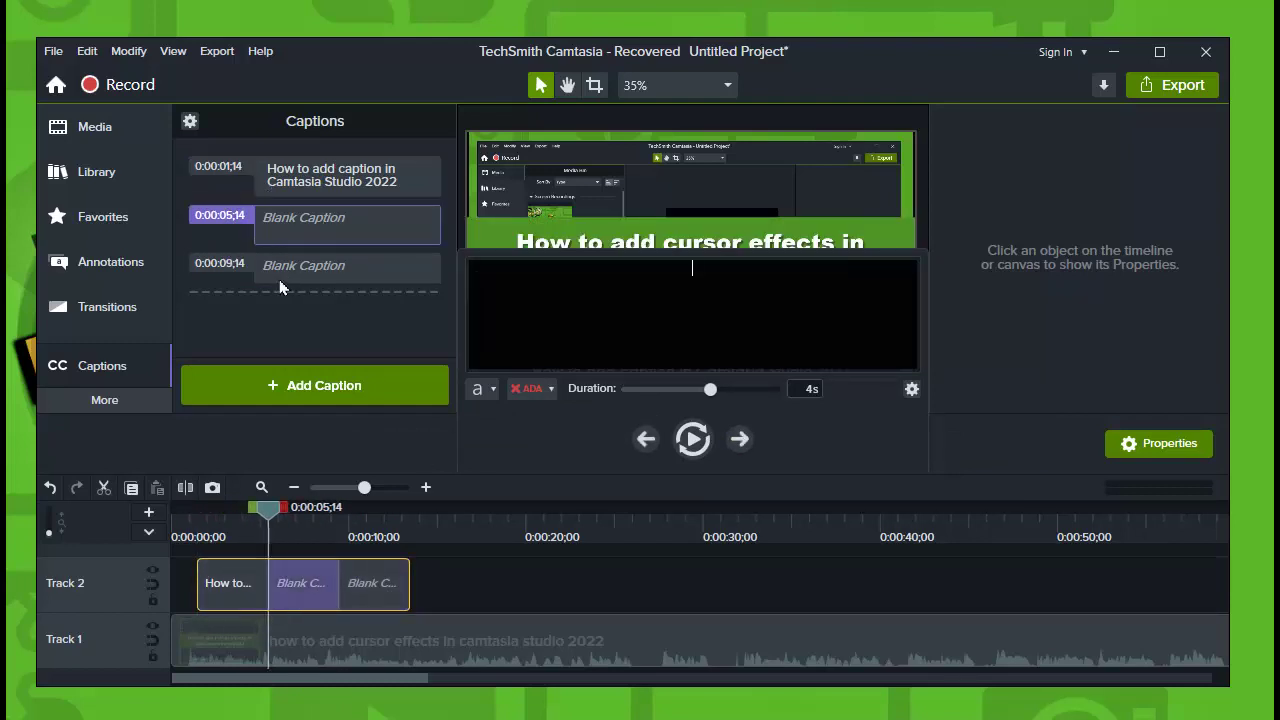
pyautogui.click(270, 266)
pyautogui.click(249, 594)
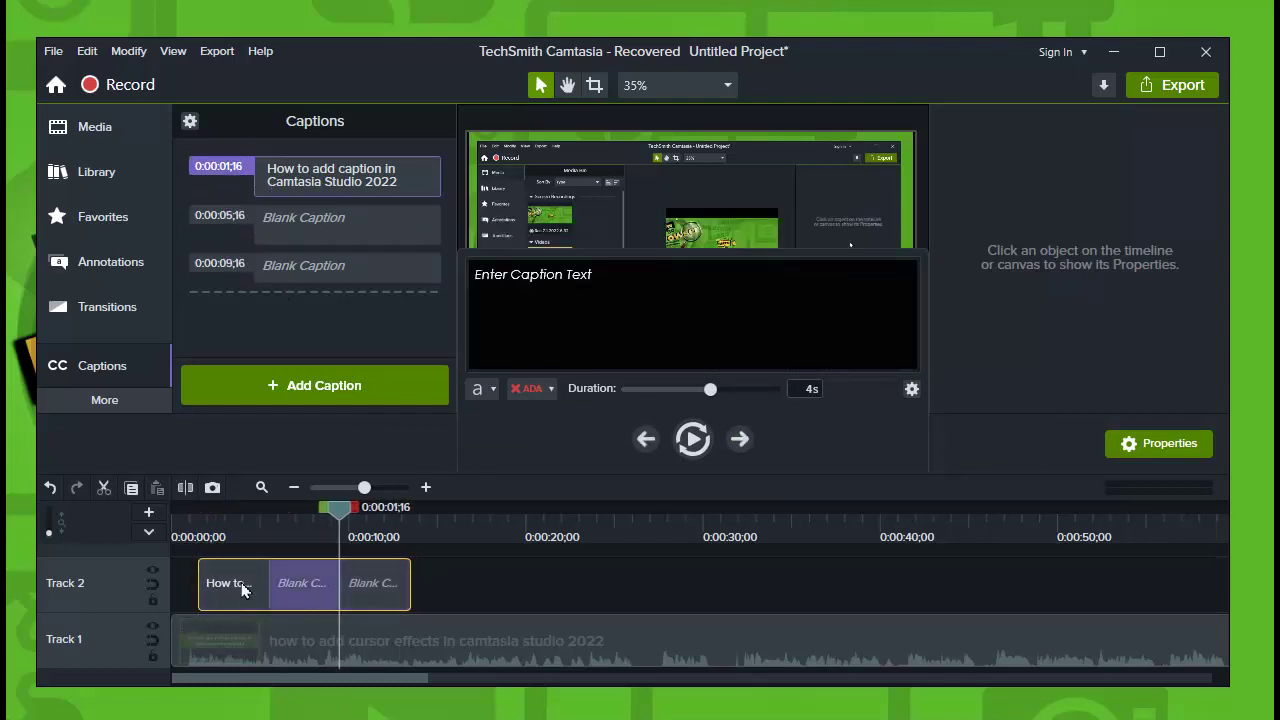
pyautogui.click(378, 597)
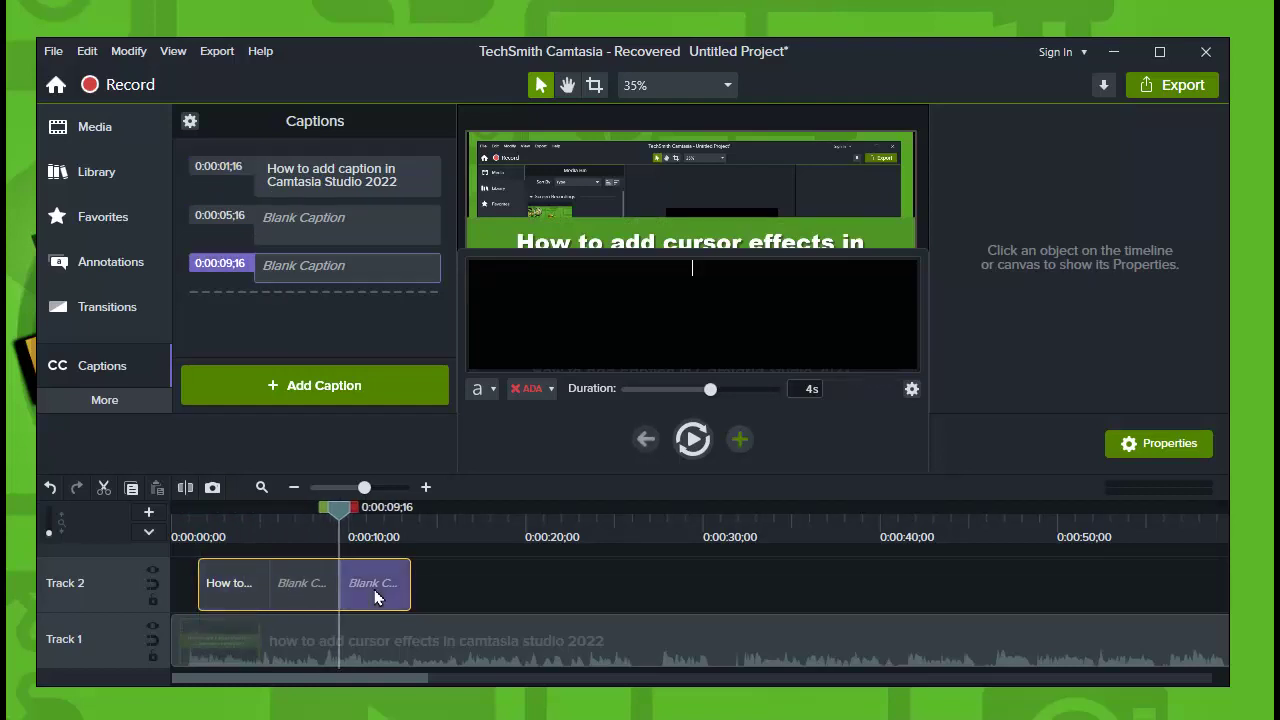
pyautogui.click(291, 586)
pyautogui.click(249, 594)
pyautogui.click(308, 583)
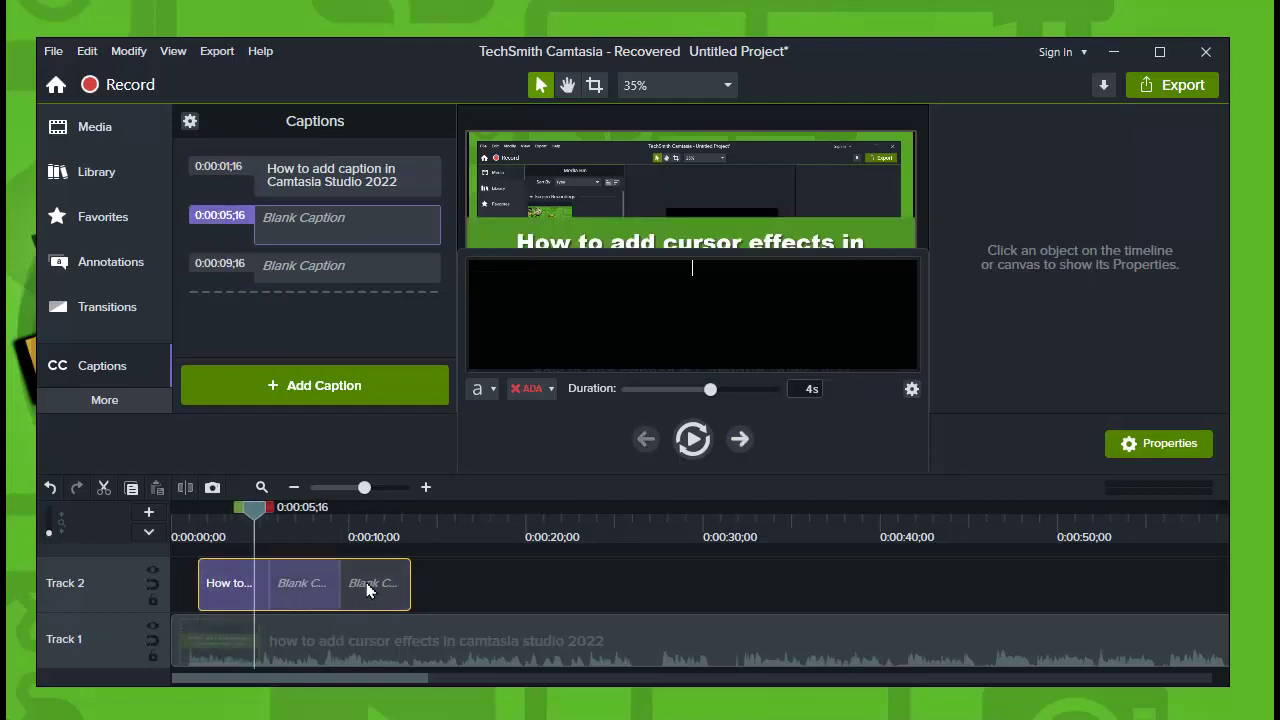
pyautogui.click(370, 590)
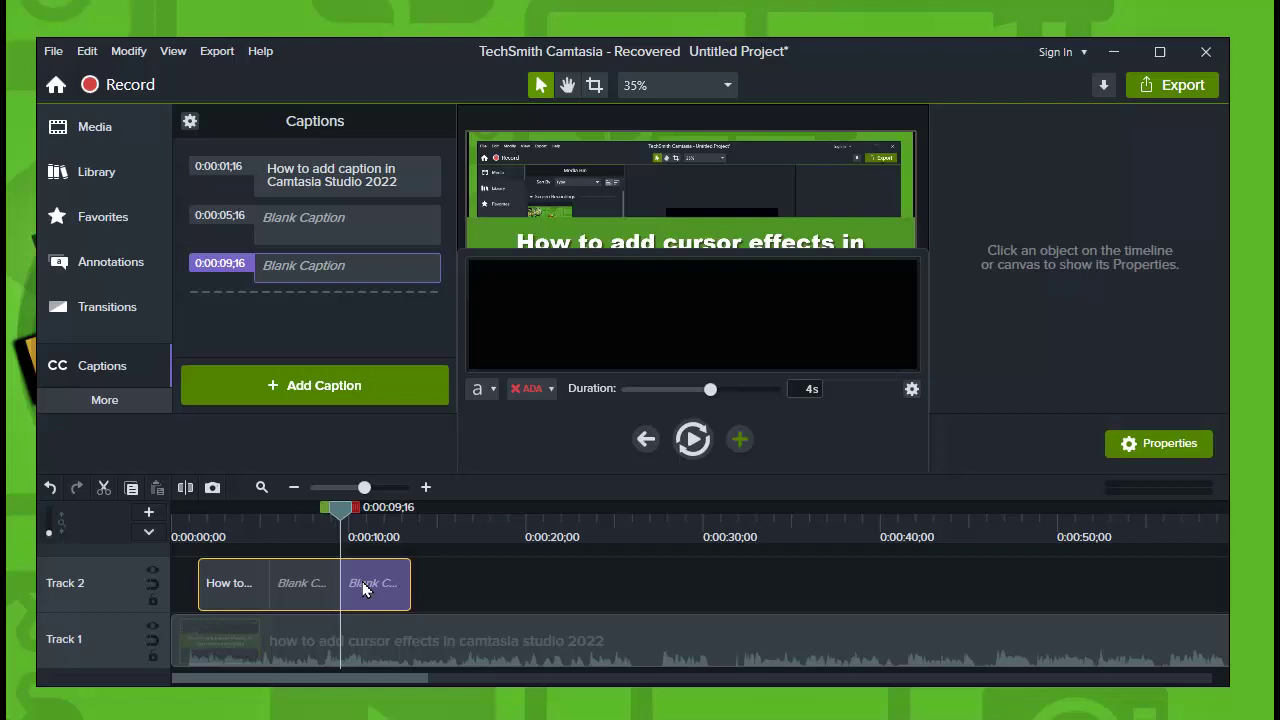
pyautogui.scroll(2, 496, 591)
# Make the third caption 6.2 s long and move the captions to 0:02;25, 0:06;25, 0:08;18
pyautogui.moveTo(476, 587); pyautogui.dragTo(352, 598)
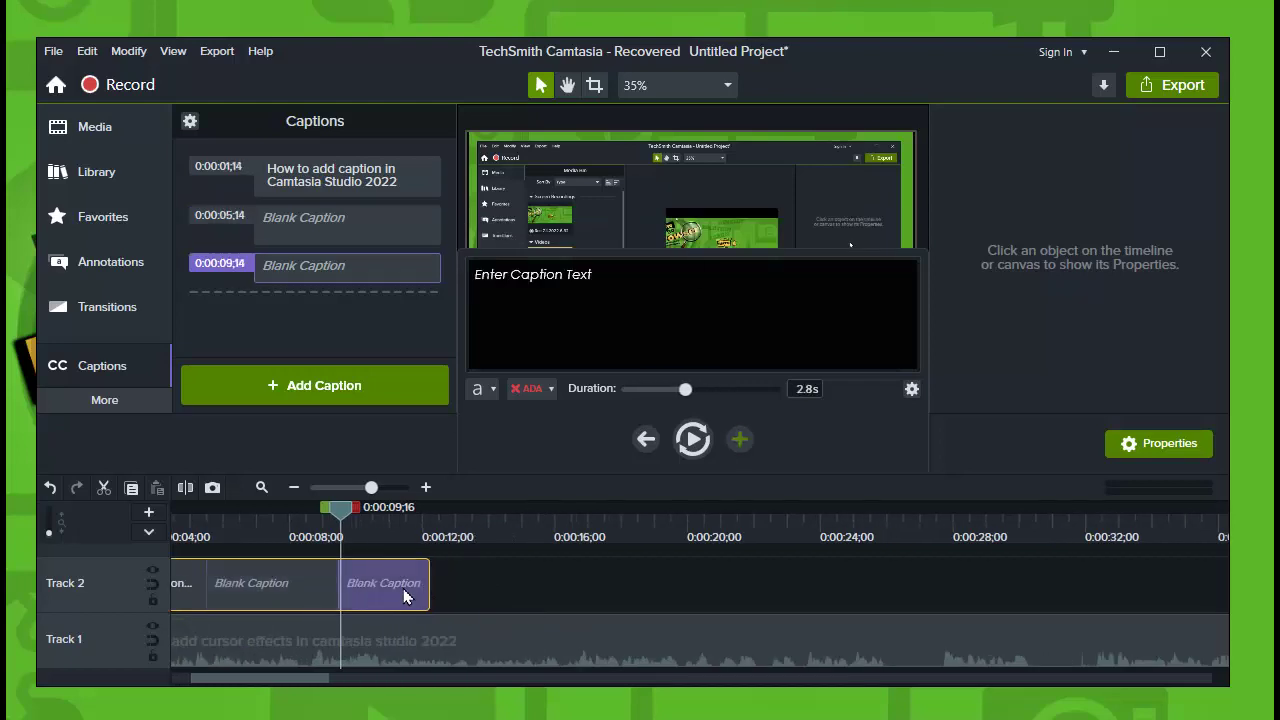
pyautogui.moveTo(707, 389); pyautogui.dragTo(664, 396)
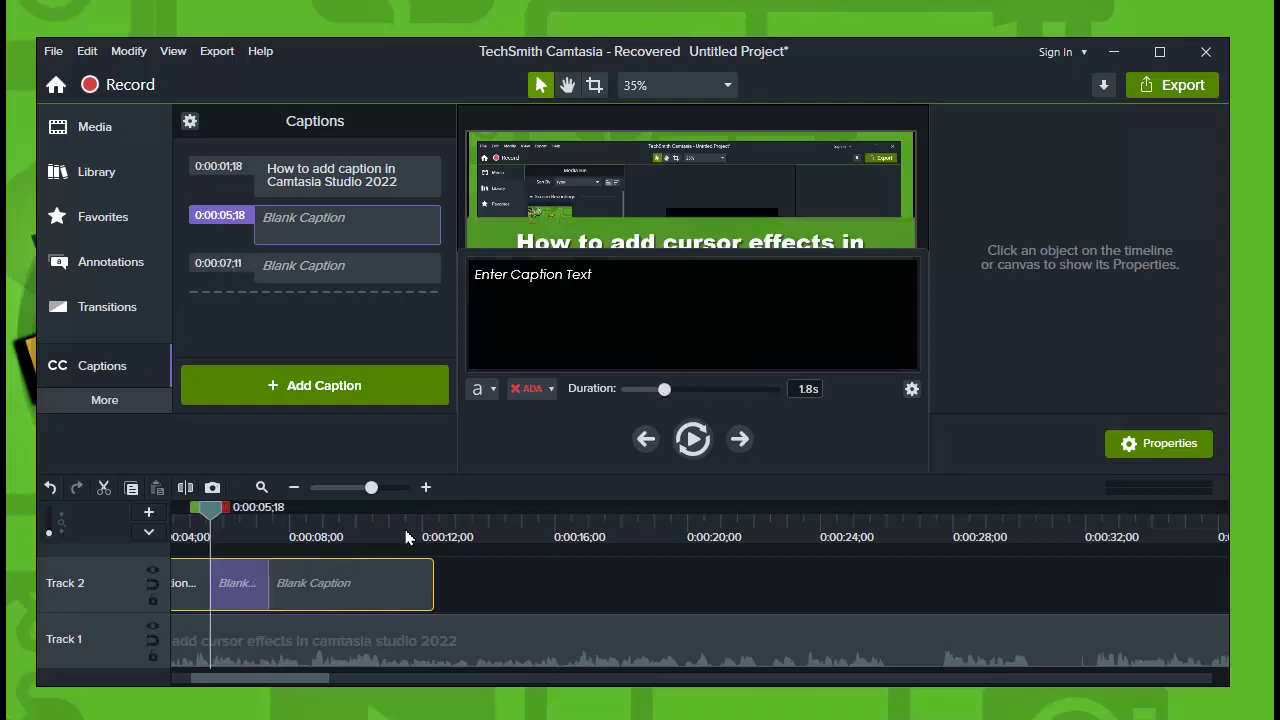
pyautogui.click(361, 596)
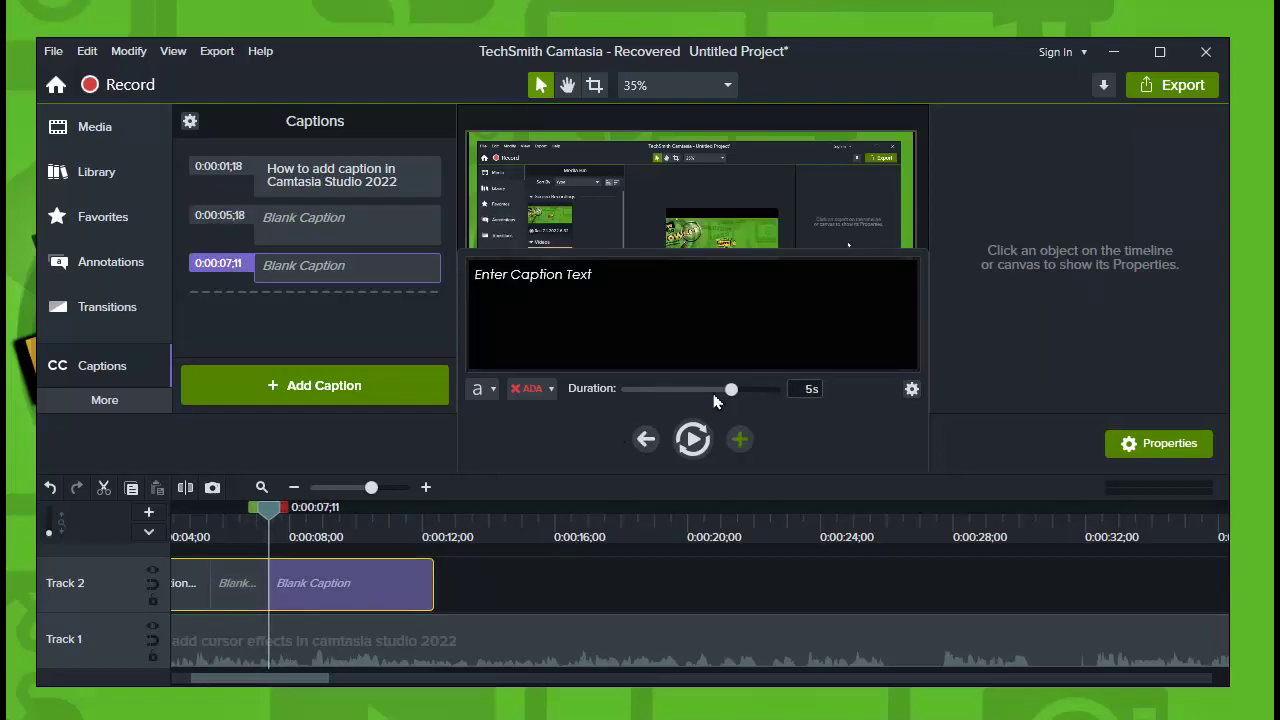
pyautogui.moveTo(714, 400); pyautogui.dragTo(760, 415)
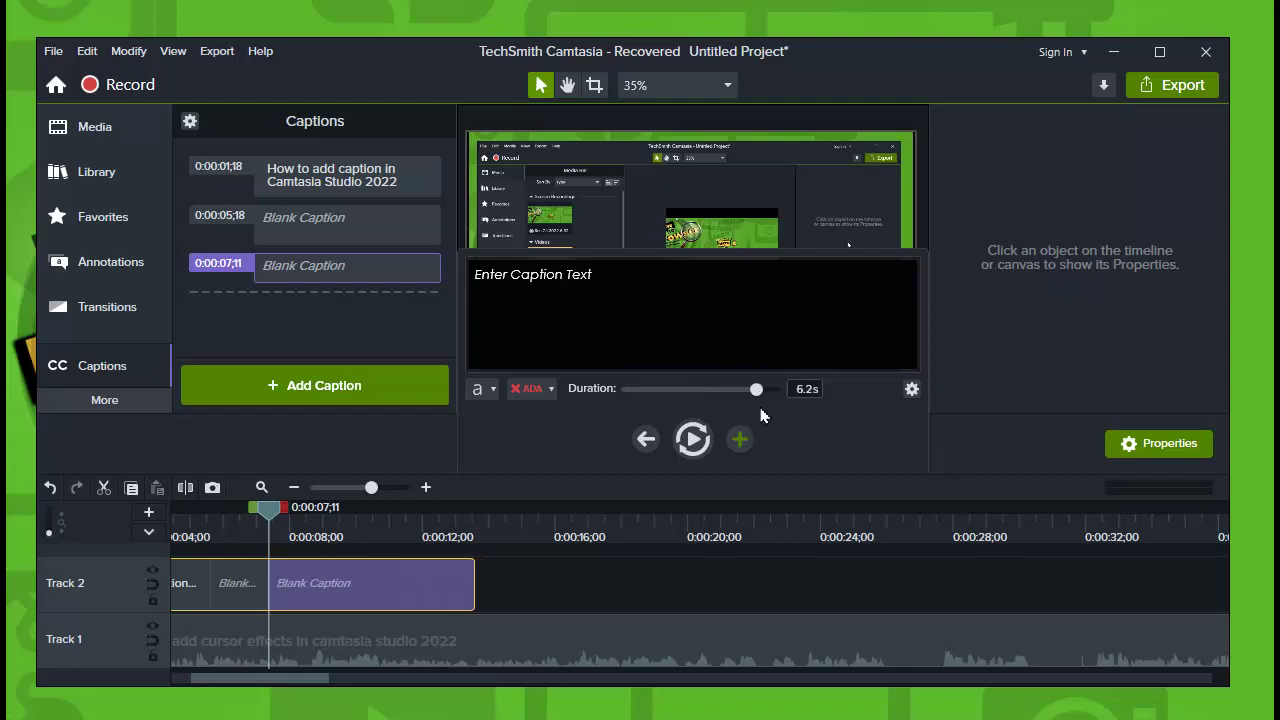
pyautogui.click(619, 283)
pyautogui.moveTo(349, 597); pyautogui.dragTo(323, 617)
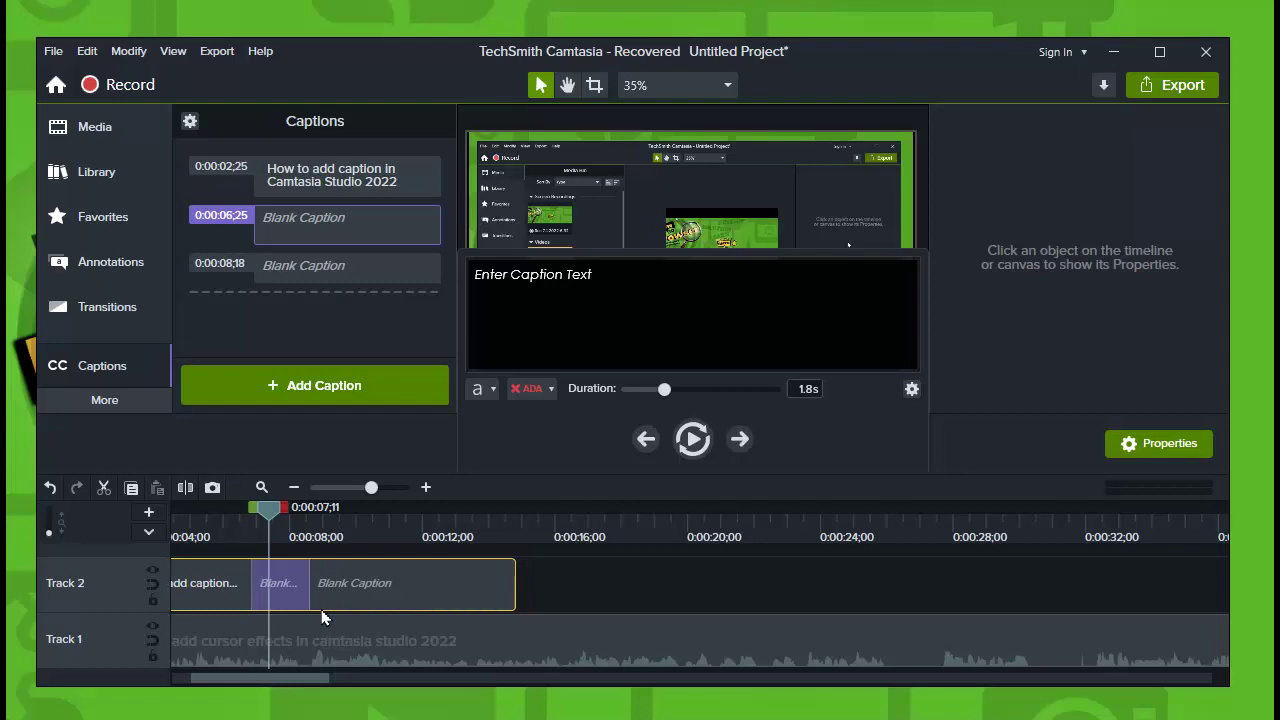
pyautogui.hscroll(-3, 286, 686)
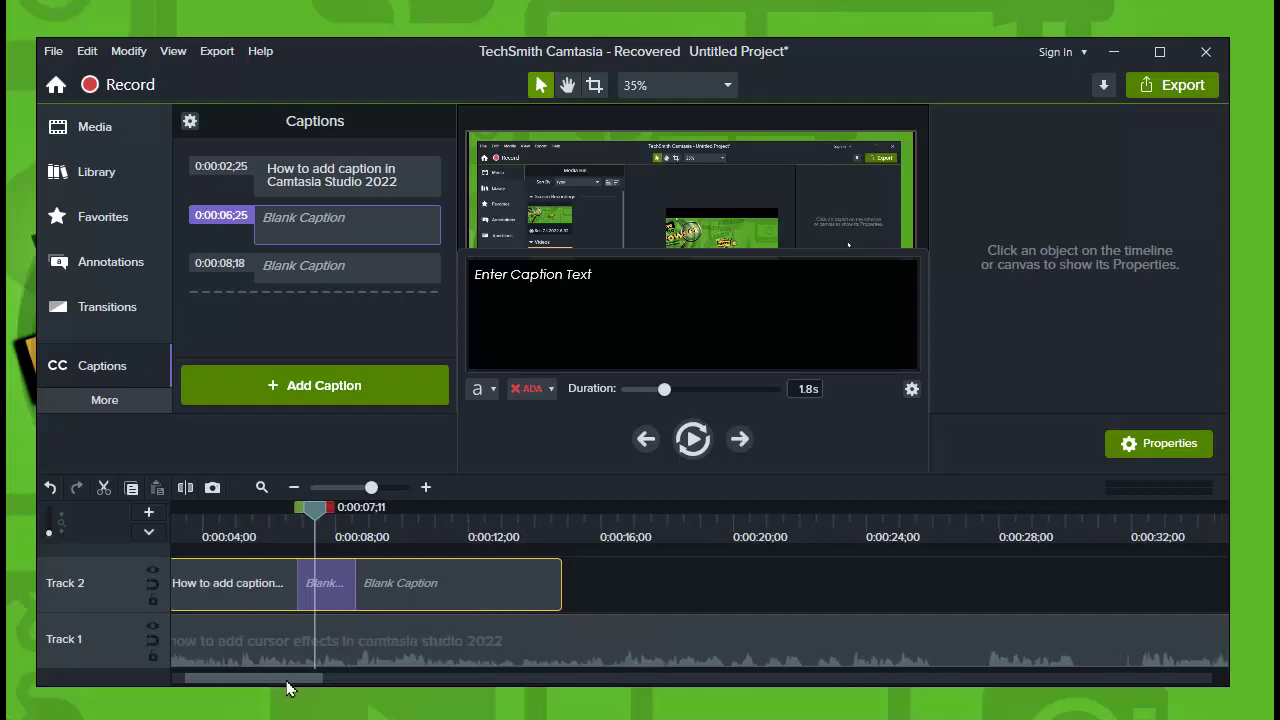
# Split the blank caption twice and move the captions about two seconds earlier
pyautogui.click(911, 390)
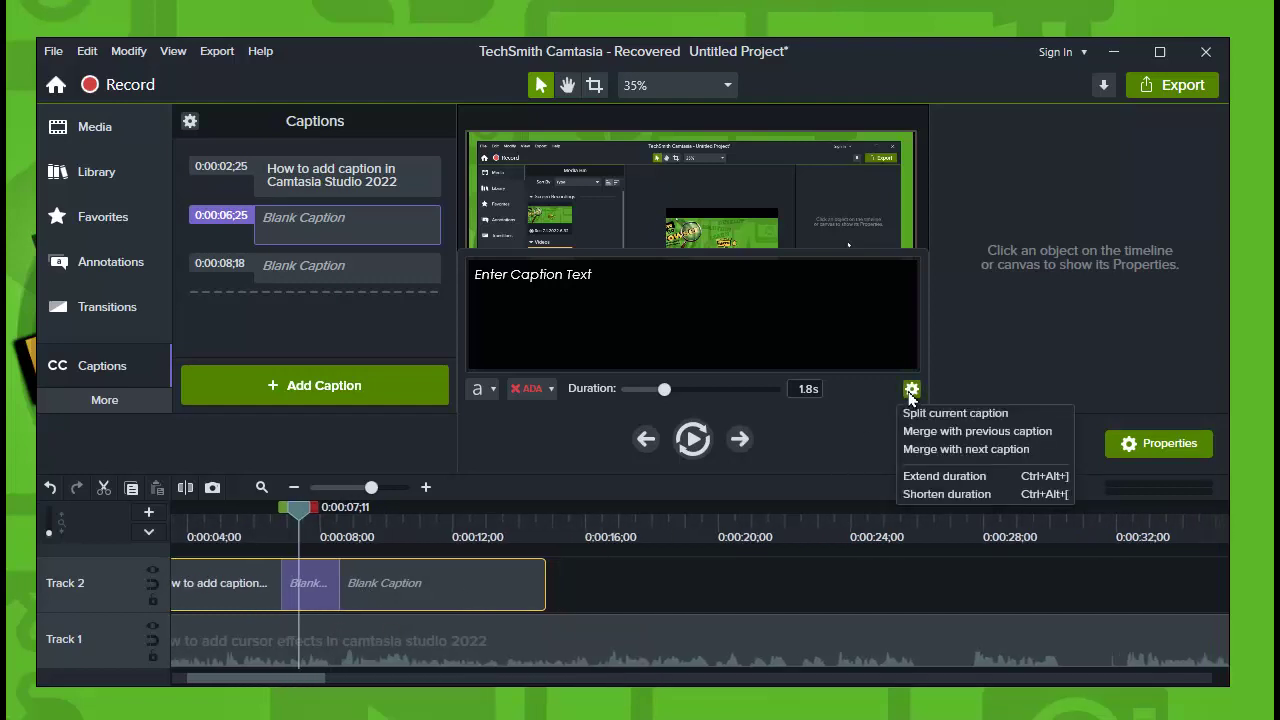
pyautogui.click(955, 413)
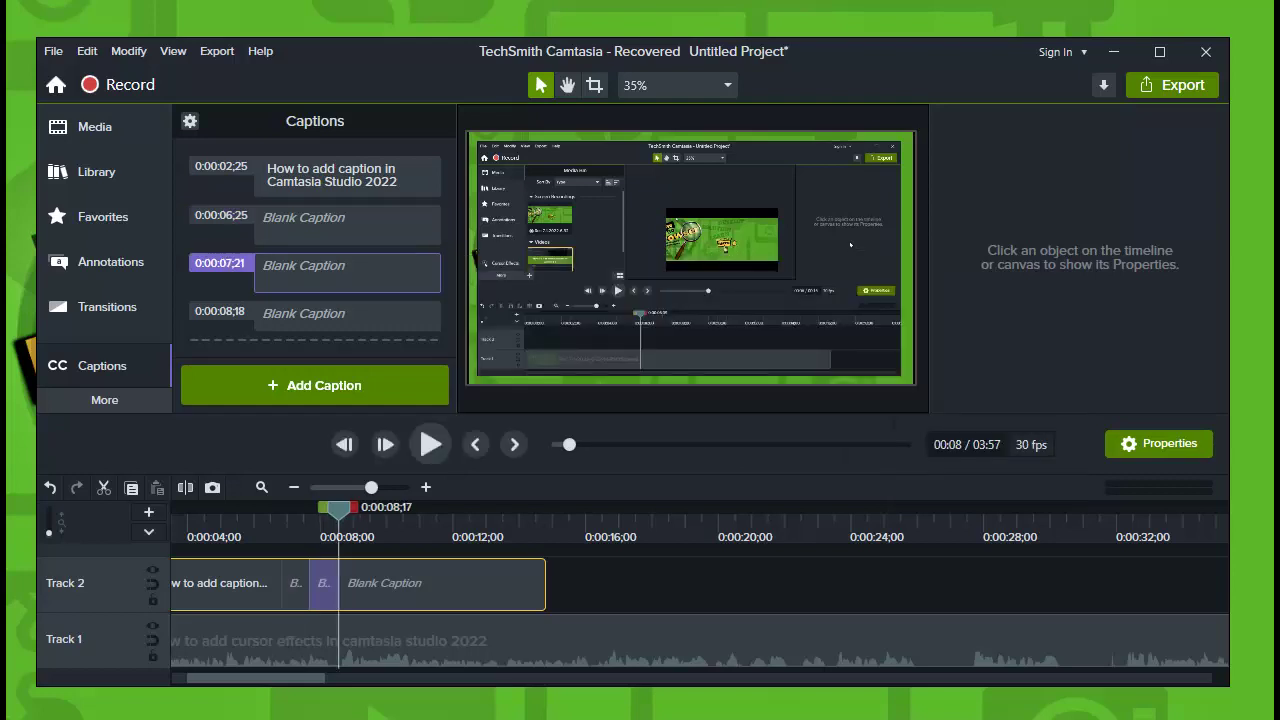
pyautogui.moveTo(340, 527); pyautogui.dragTo(446, 546)
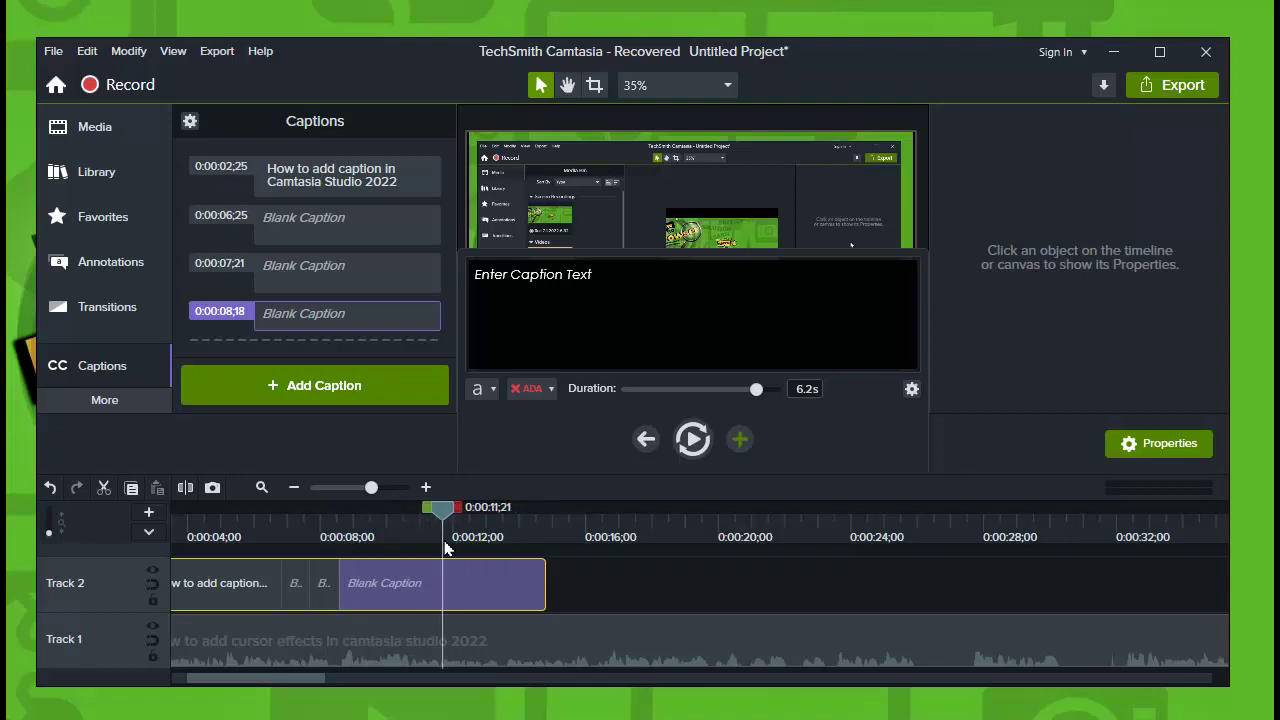
pyautogui.click(910, 391)
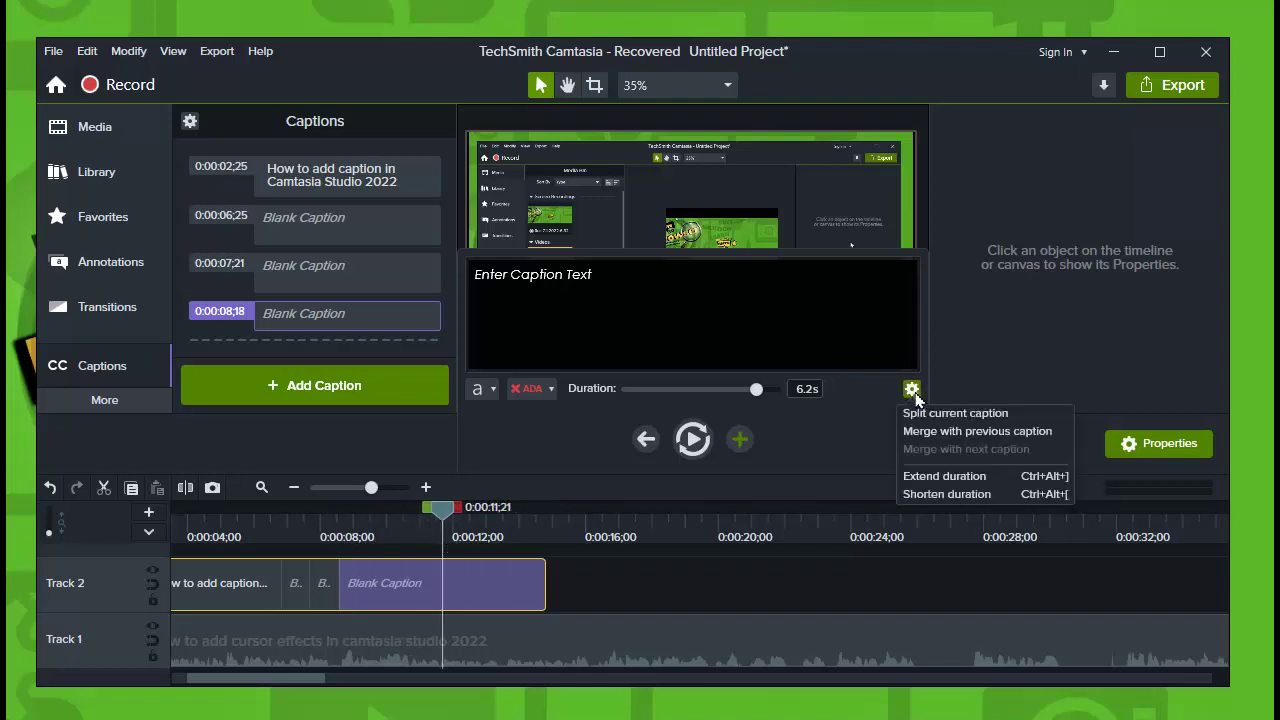
pyautogui.click(984, 415)
pyautogui.moveTo(508, 580); pyautogui.dragTo(446, 582)
# Merge the last captions into one 7.1-second caption starting at 0:00:06;24
pyautogui.click(911, 396)
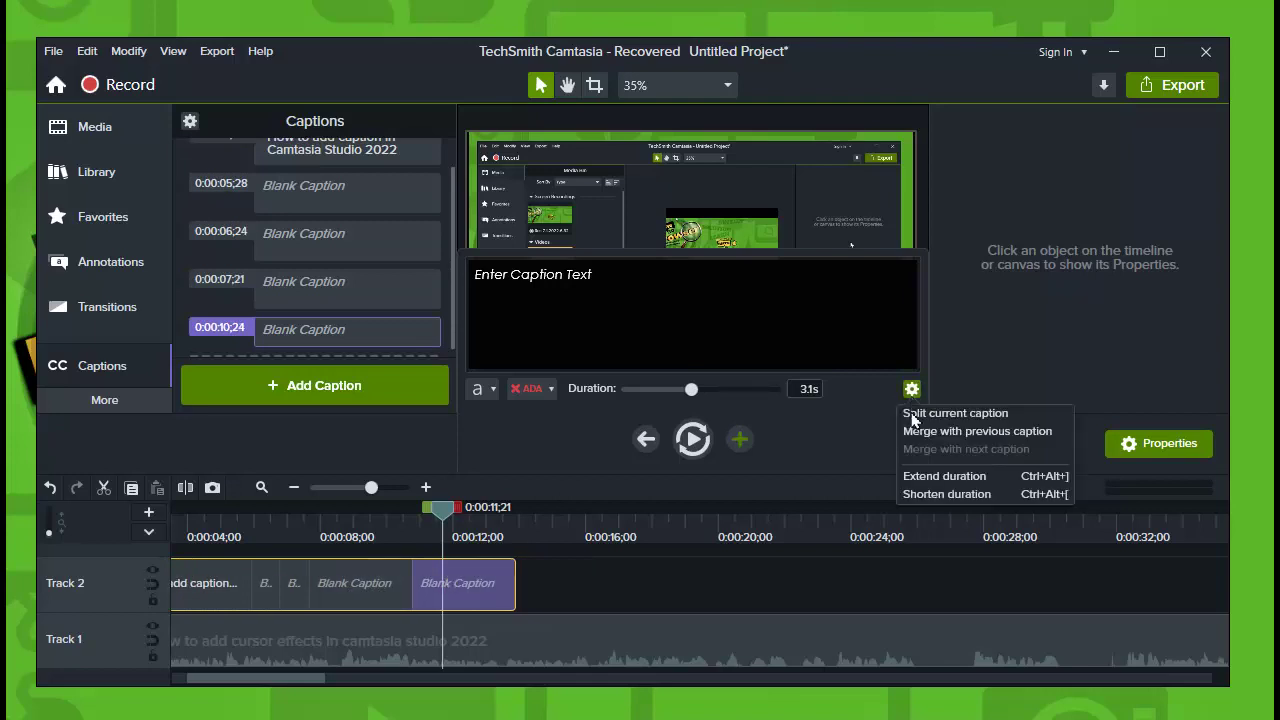
pyautogui.click(948, 433)
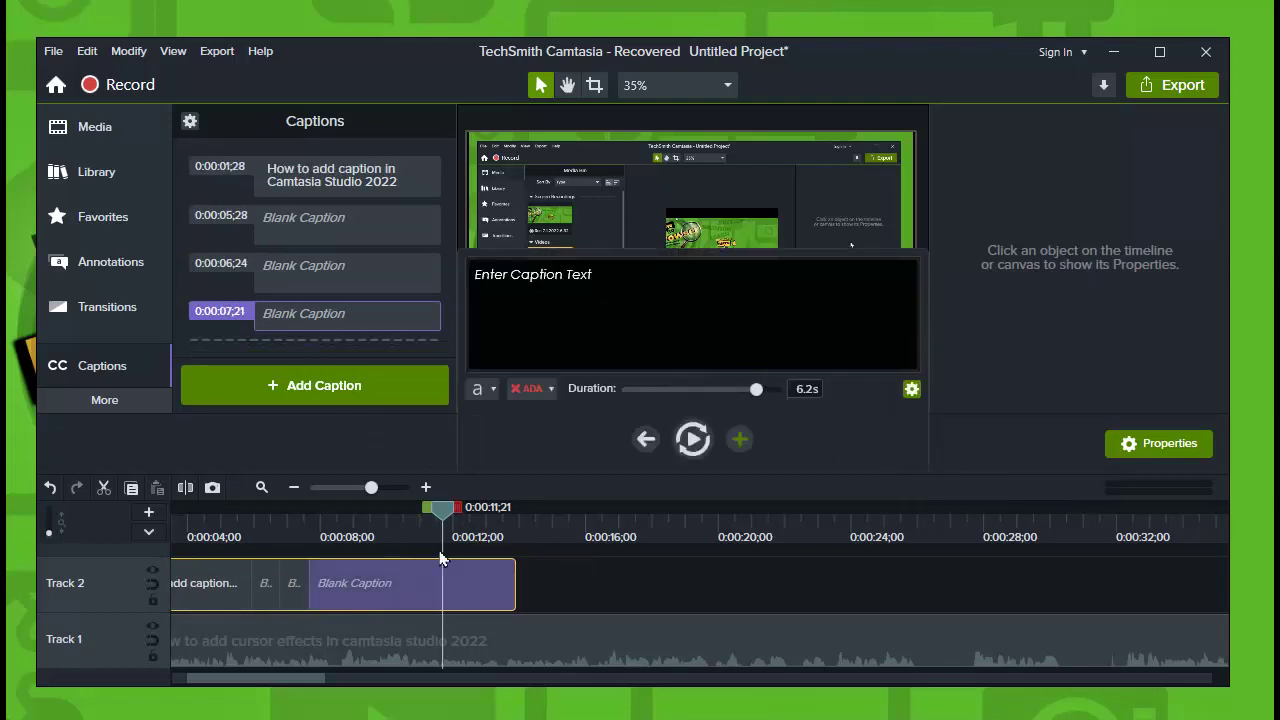
pyautogui.click(912, 391)
pyautogui.click(948, 431)
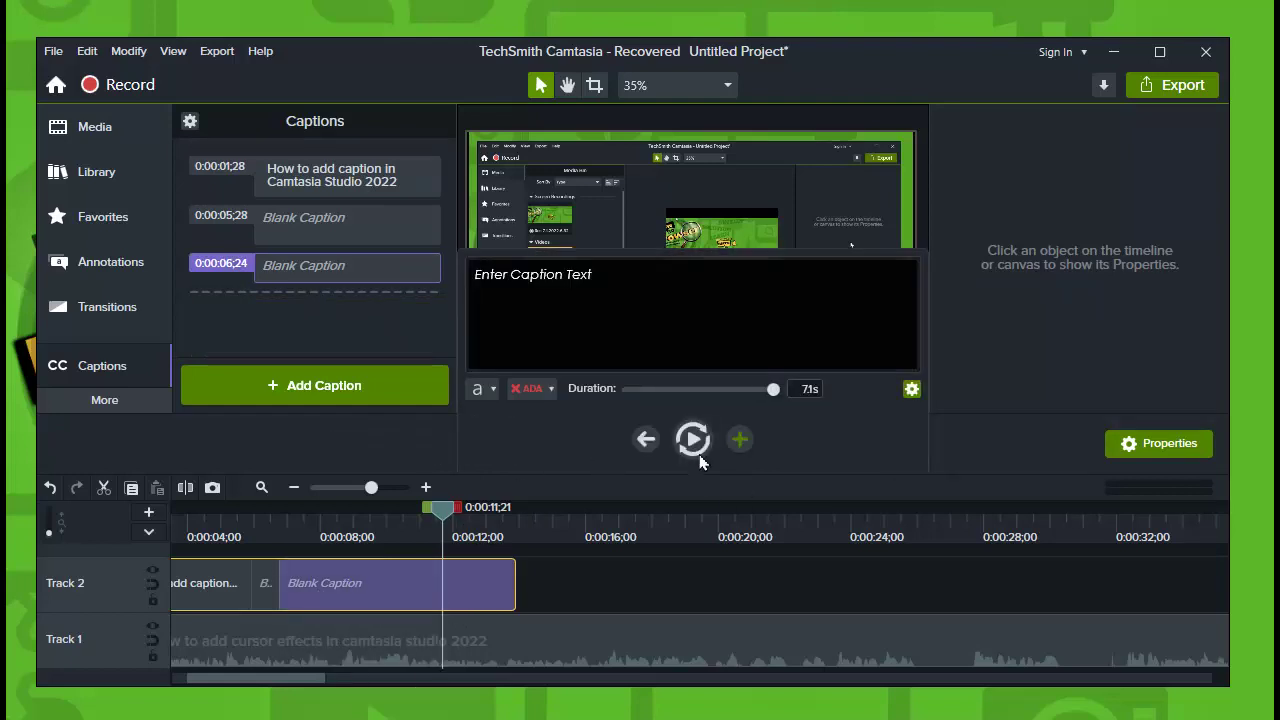
pyautogui.click(911, 389)
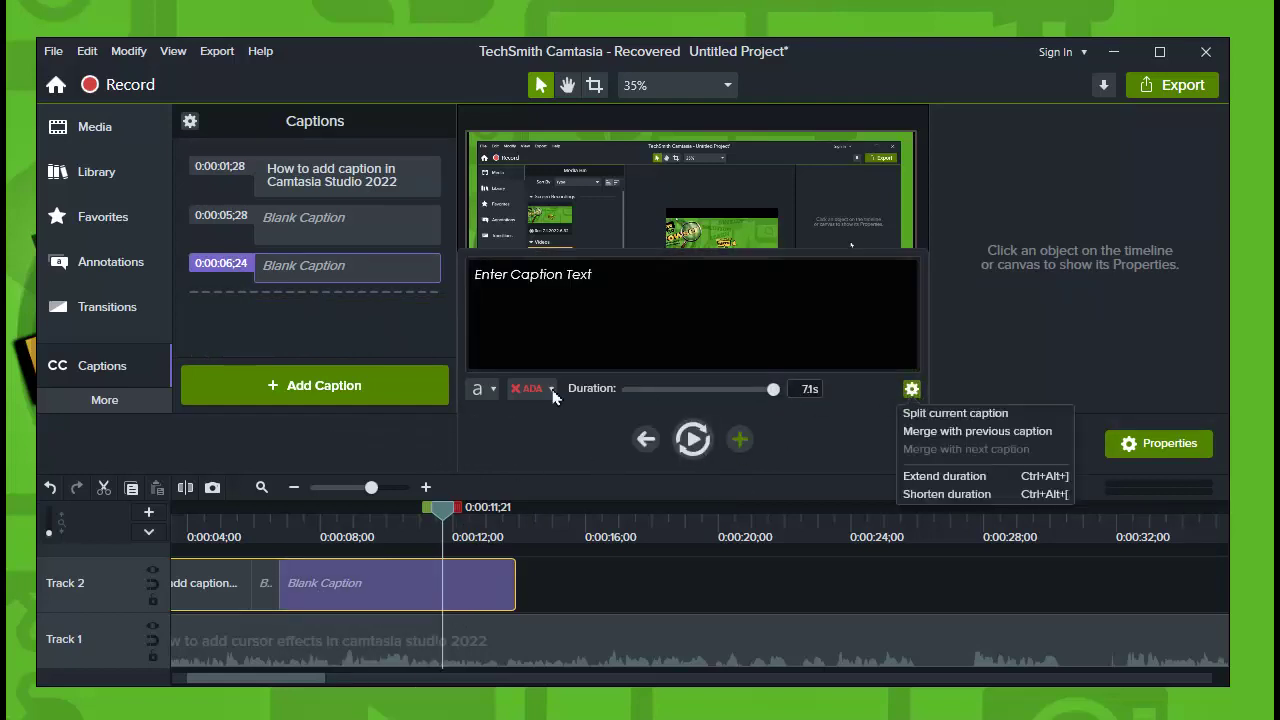
pyautogui.click(480, 391)
pyautogui.click(480, 391)
pyautogui.click(480, 392)
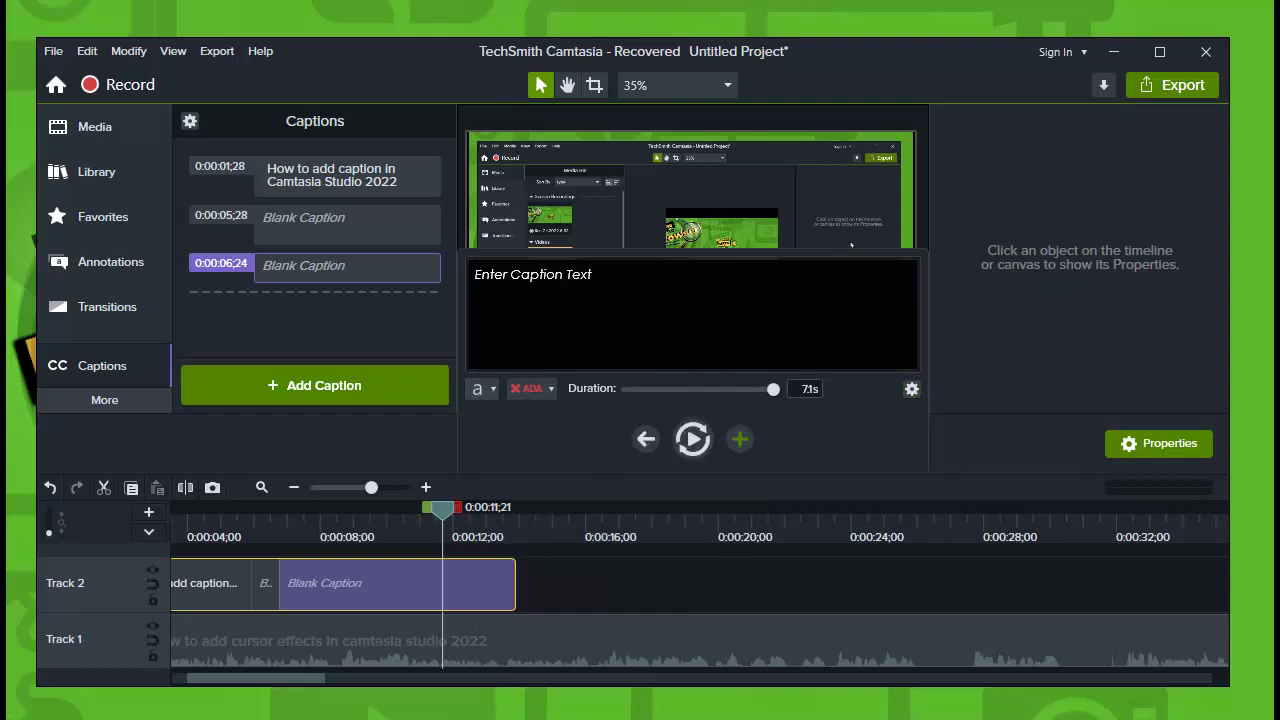
pyautogui.press('Escape')
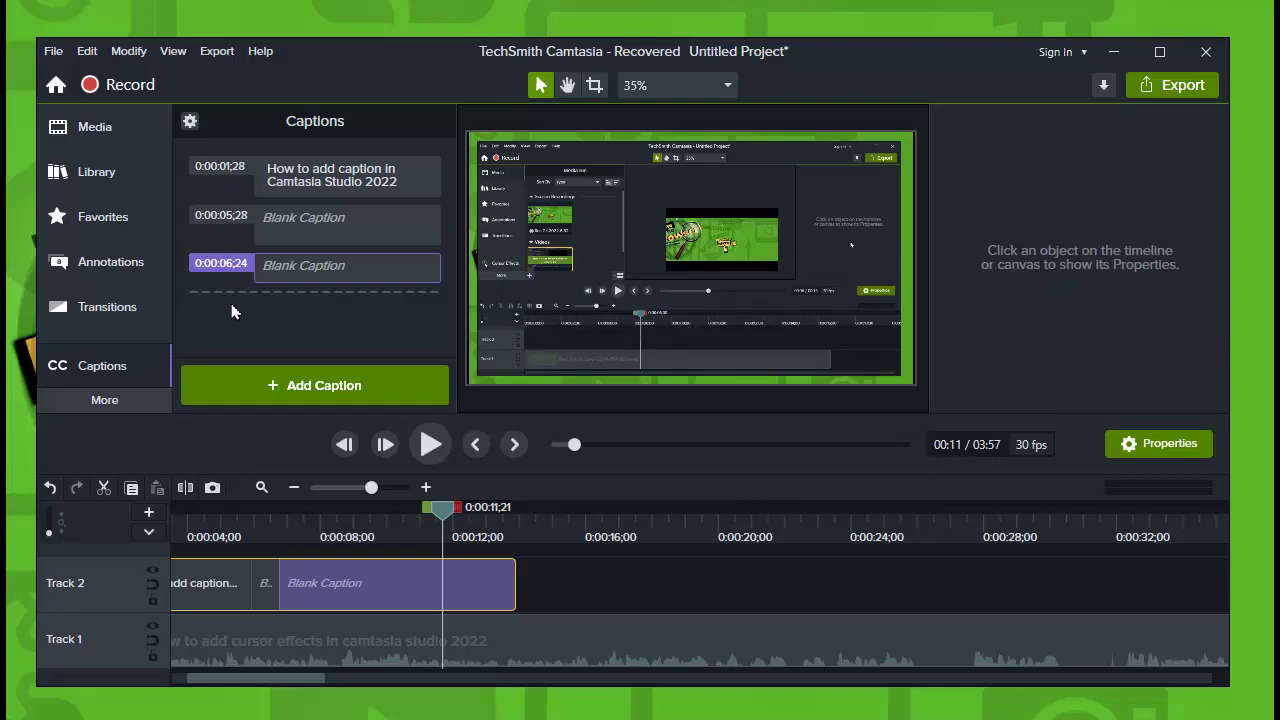
# Remove all captions from Track 2 and start Speech-to-Text from the Script Options
pyautogui.click(591, 586)
pyautogui.hotkey('ctrl', 'z')
pyautogui.hotkey('ctrl', 'z')
pyautogui.hotkey('ctrl', 'z')
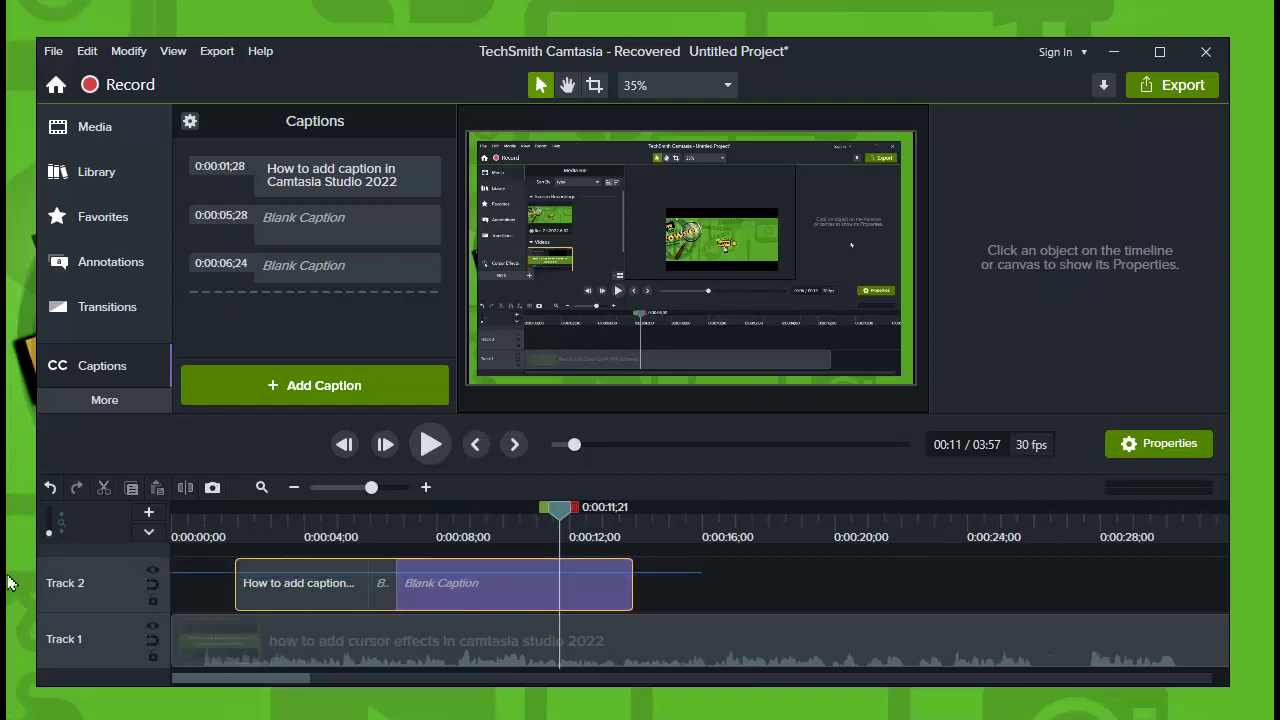
pyautogui.click(190, 122)
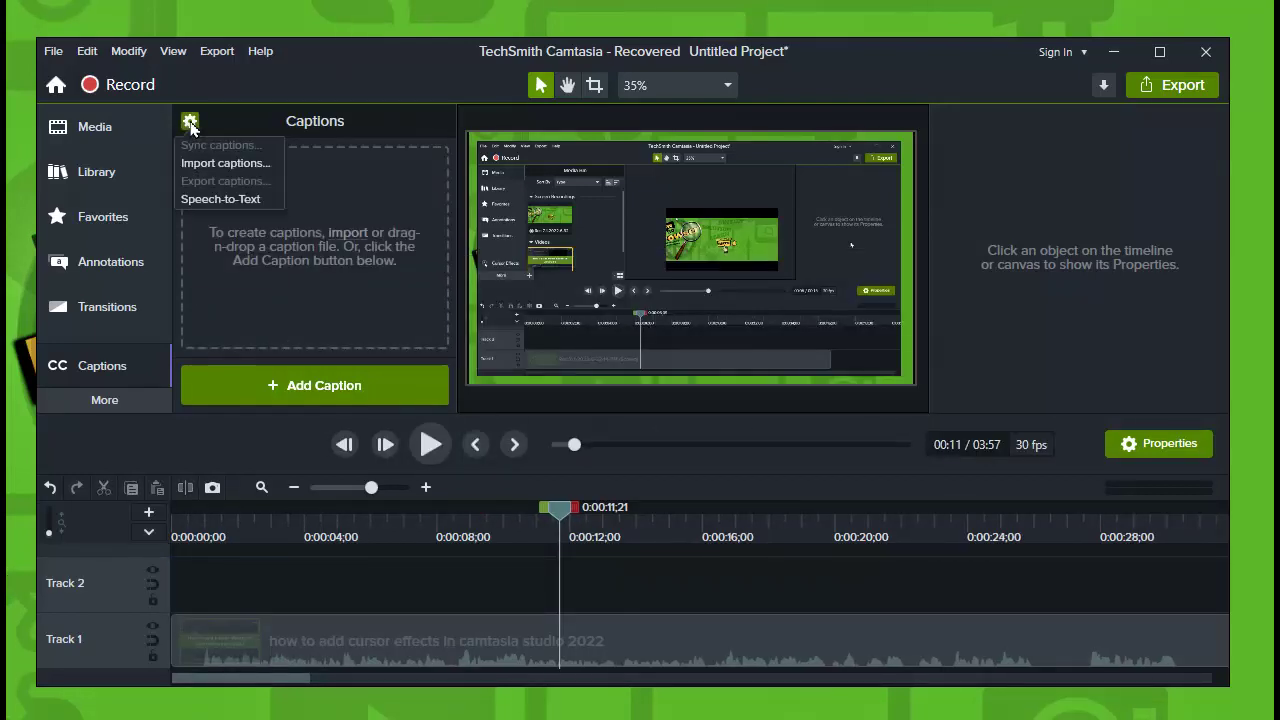
pyautogui.click(230, 200)
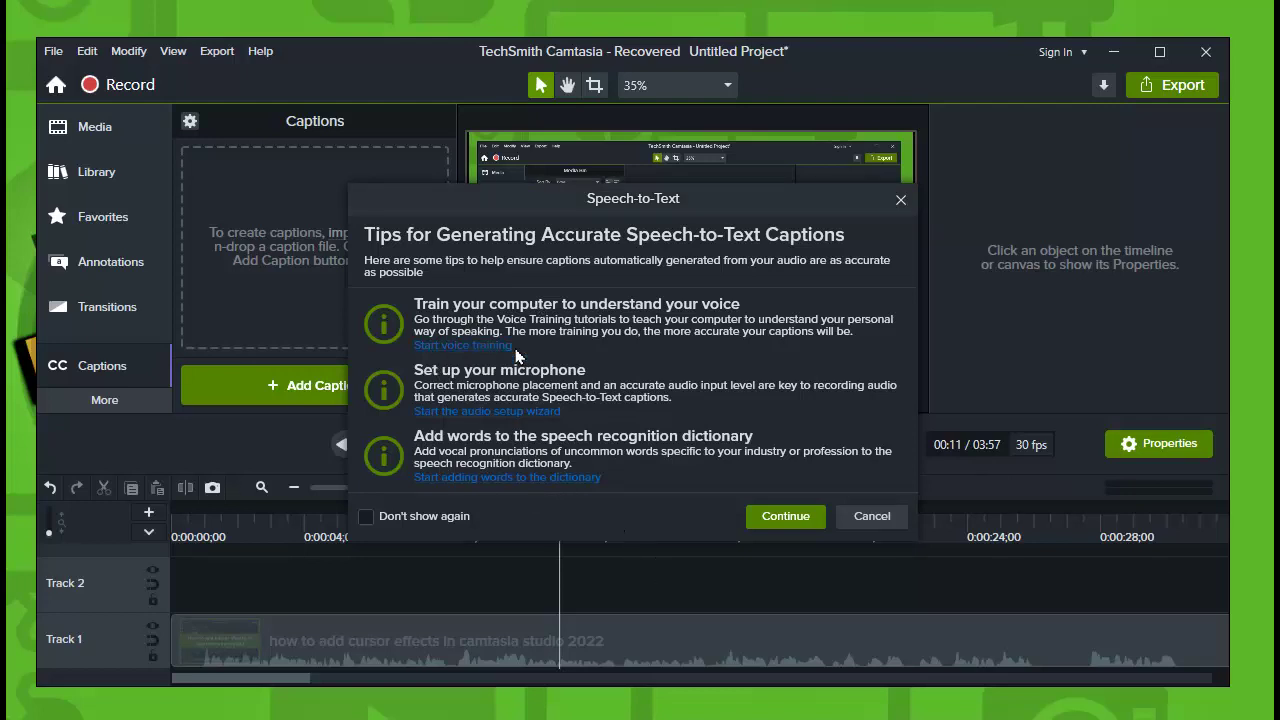
# Run Speech-to-Text from the voice training tips dialog so transcribed captions fill Track 2, starting at 0:00:00;28
pyautogui.click(456, 352)
pyautogui.click(767, 521)
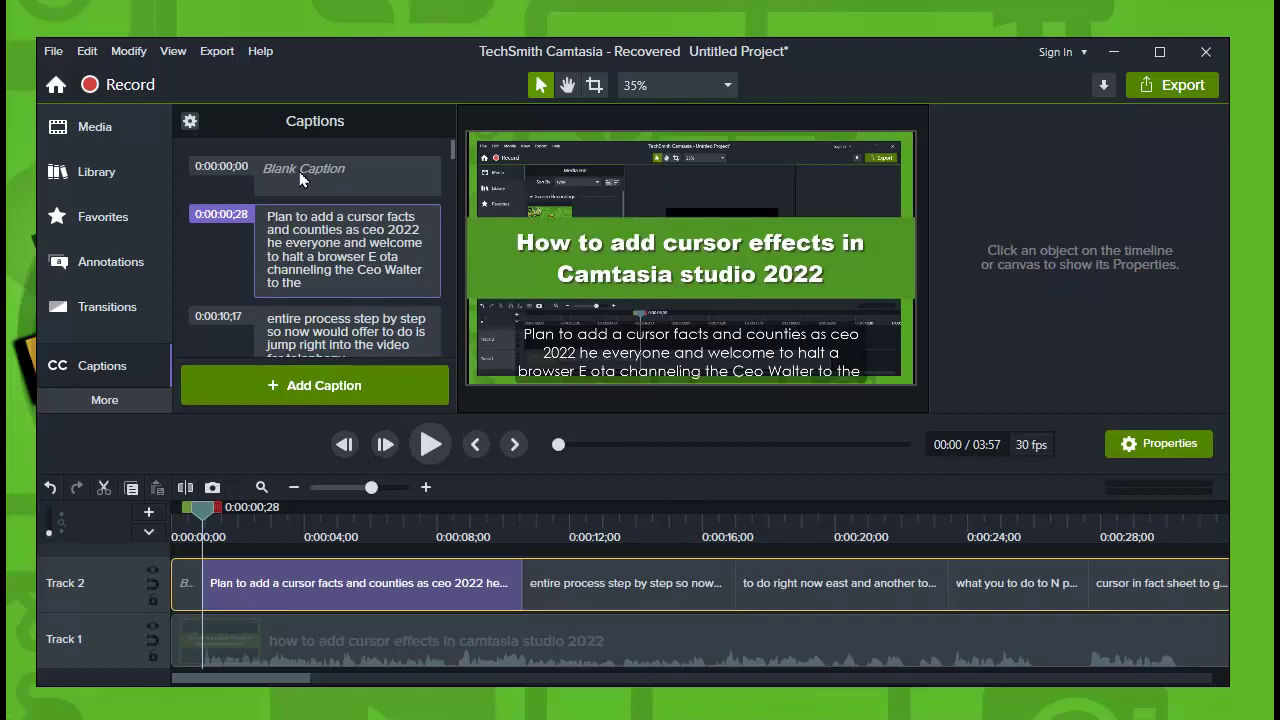
# Clear the text of the 0:00:00;28 caption so it reads Blank Caption
pyautogui.click(342, 350)
pyautogui.click(340, 240)
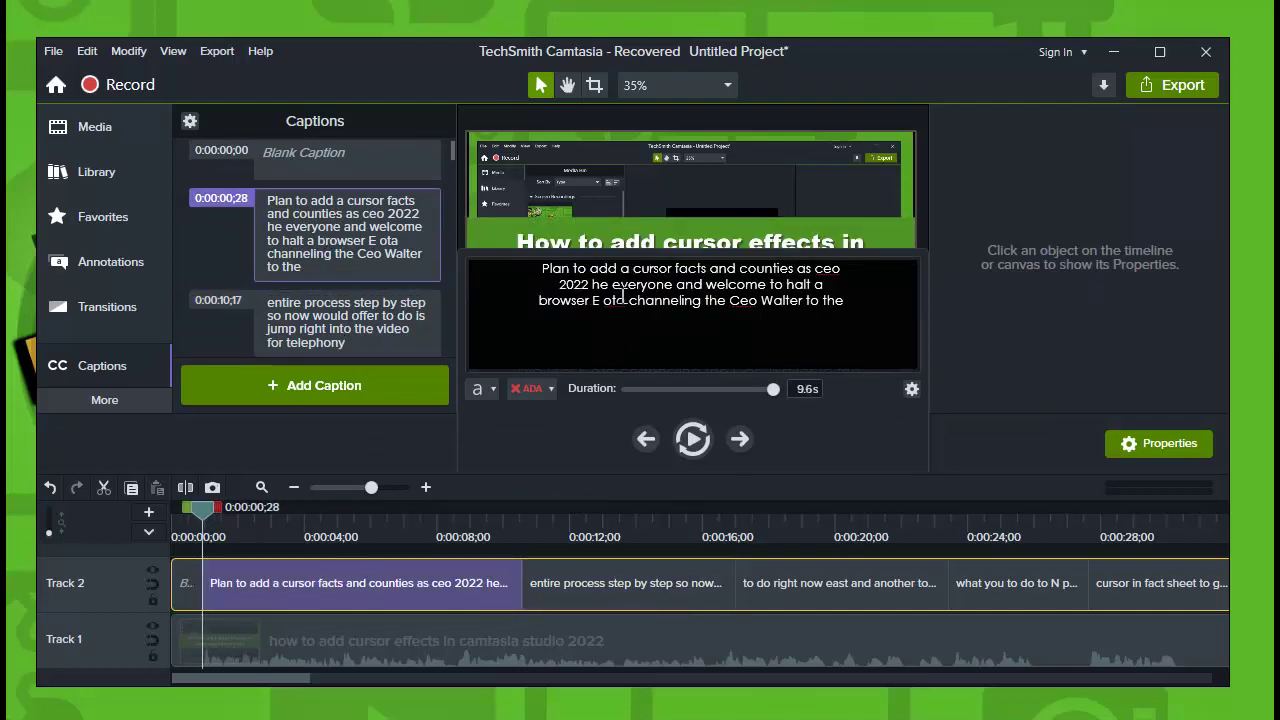
pyautogui.click(622, 245)
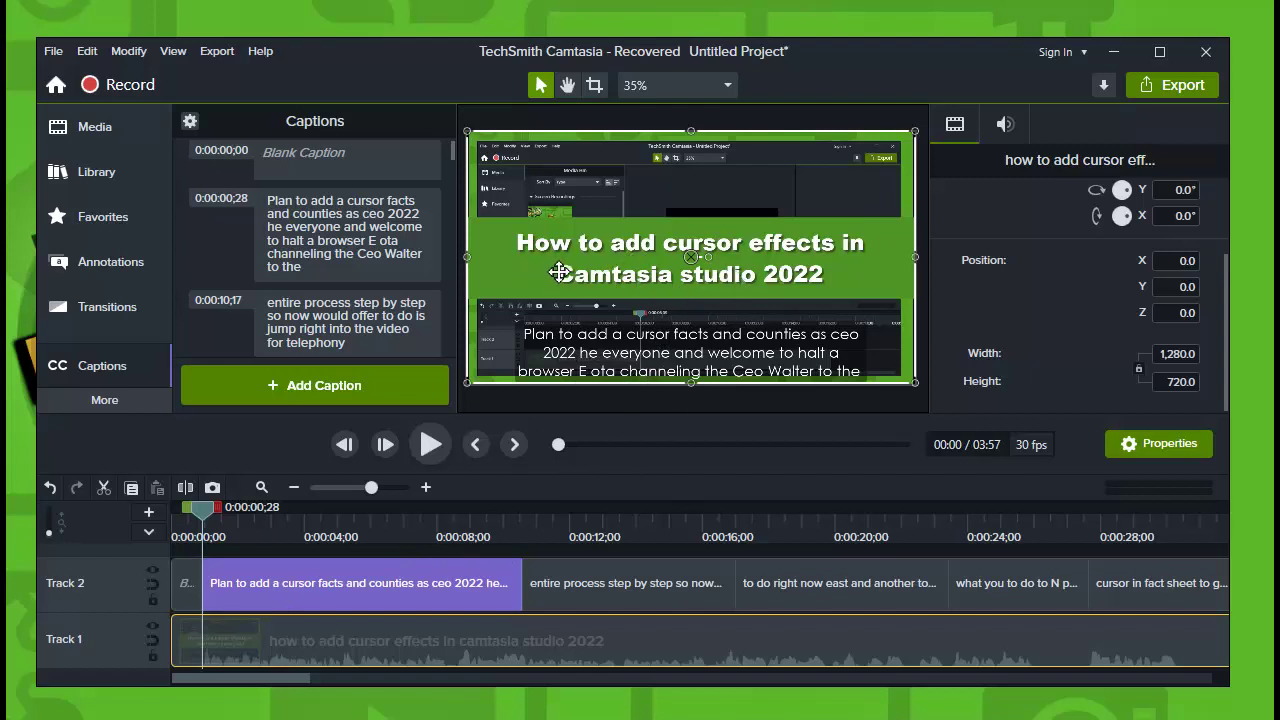
pyautogui.click(318, 209)
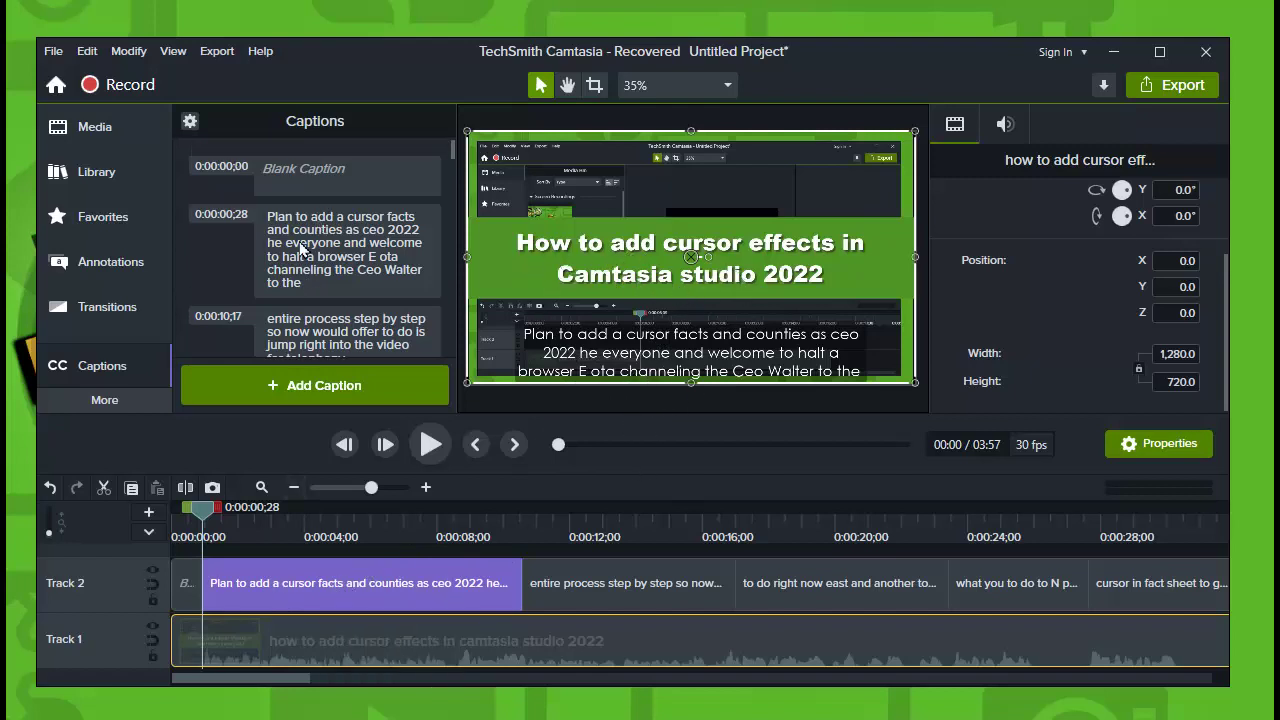
pyautogui.tripleClick(617, 290)
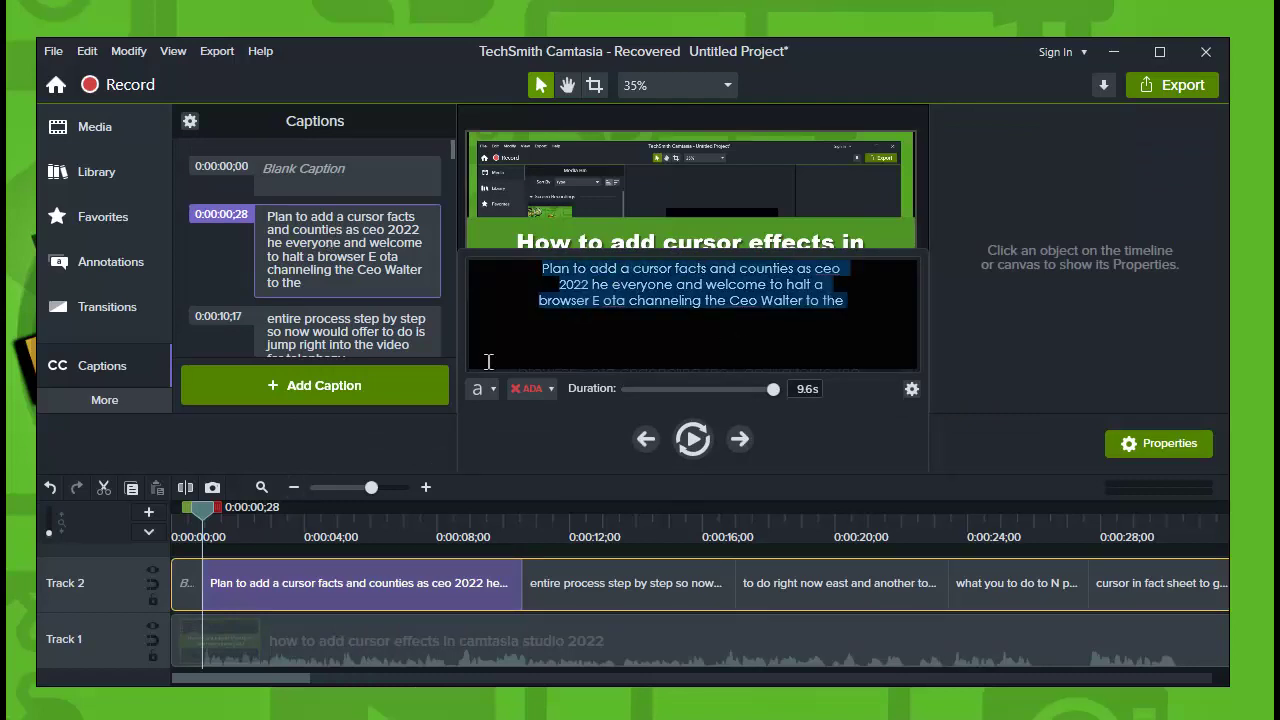
pyautogui.press('BackSpace')
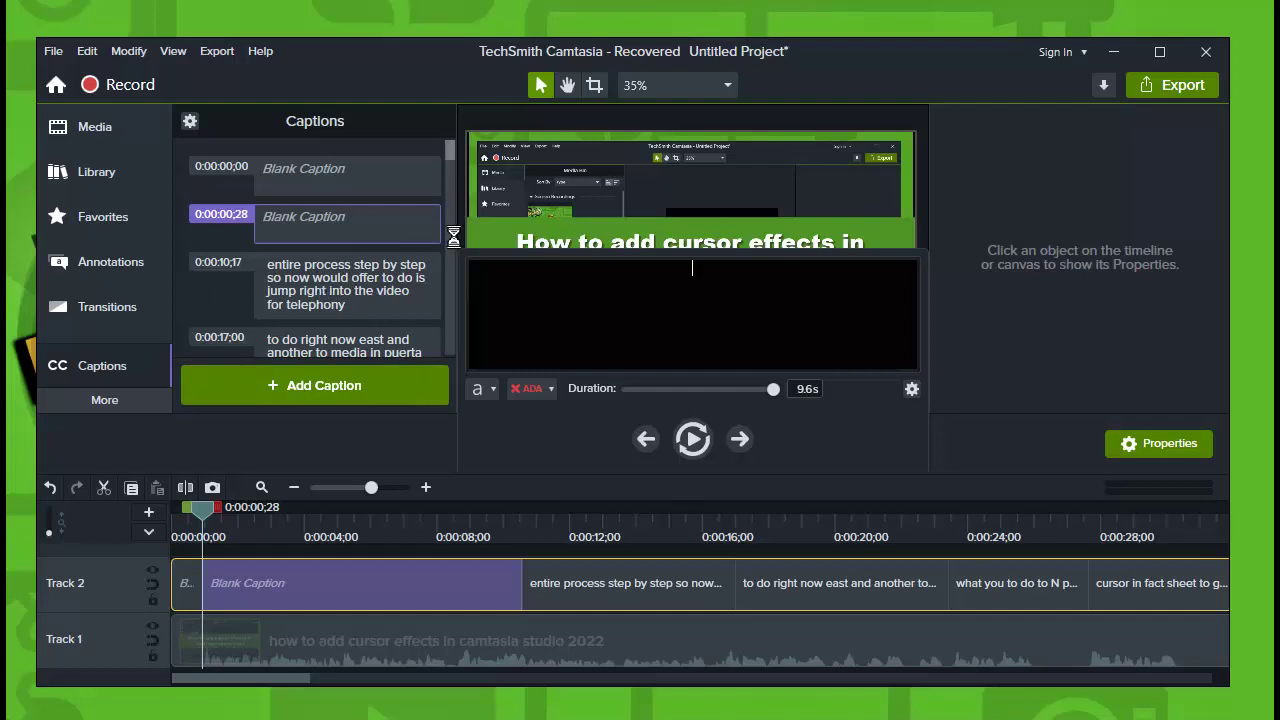
# Zoom out the timeline and drag-select all the captions across Track 2
pyautogui.click(368, 313)
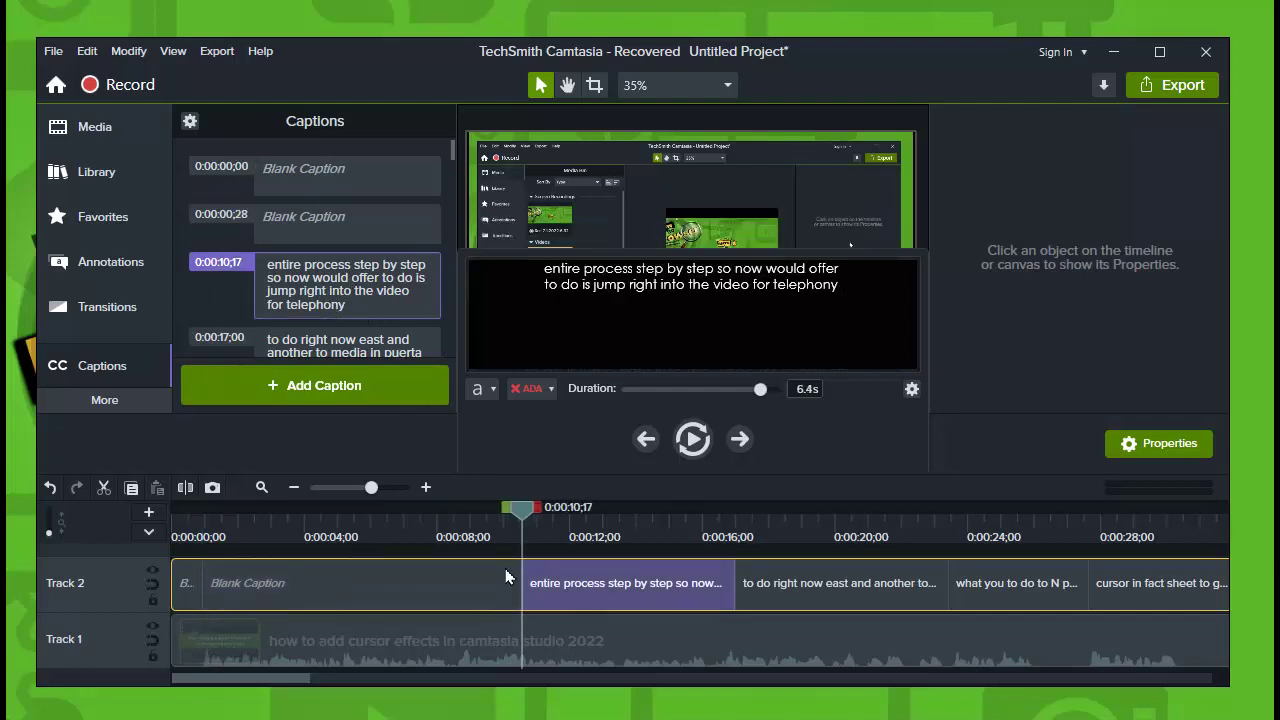
pyautogui.scroll(-3, 506, 565)
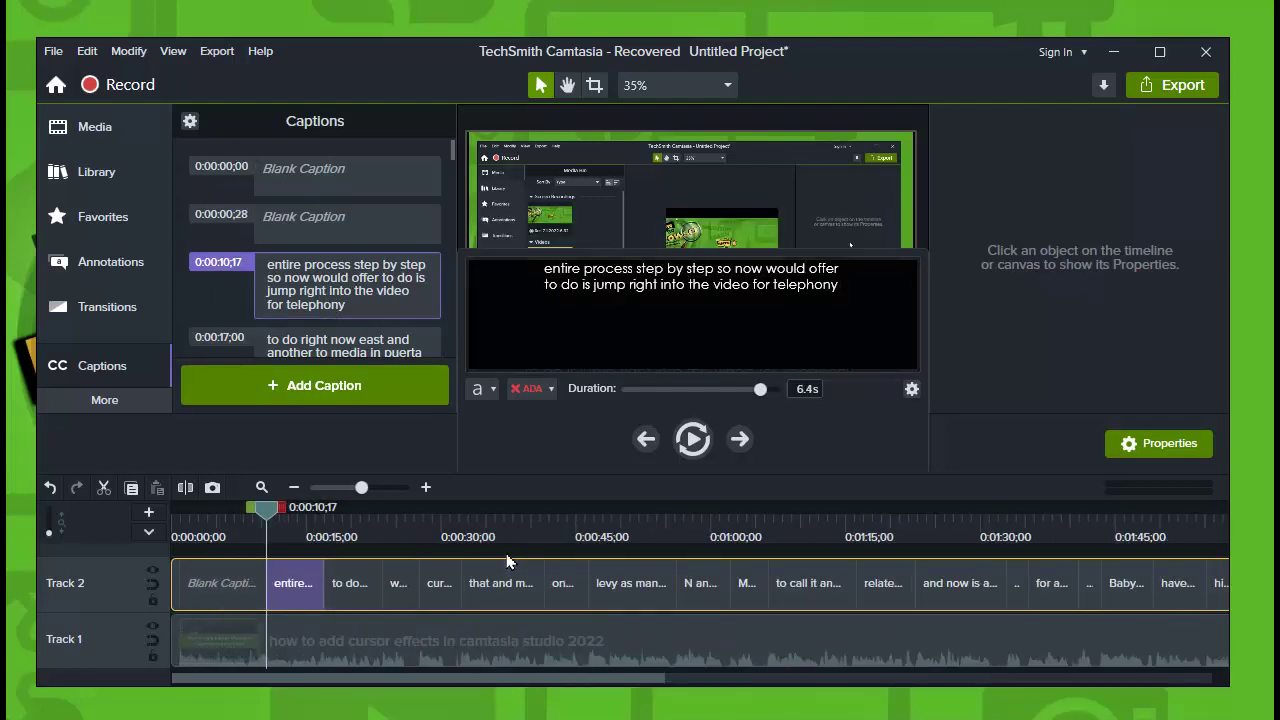
pyautogui.scroll(-3, 506, 563)
pyautogui.moveTo(911, 580); pyautogui.dragTo(180, 587)
# Delete every selected Speech-to-Text caption, leaving only the Track 1 clip
pyautogui.press('Delete')
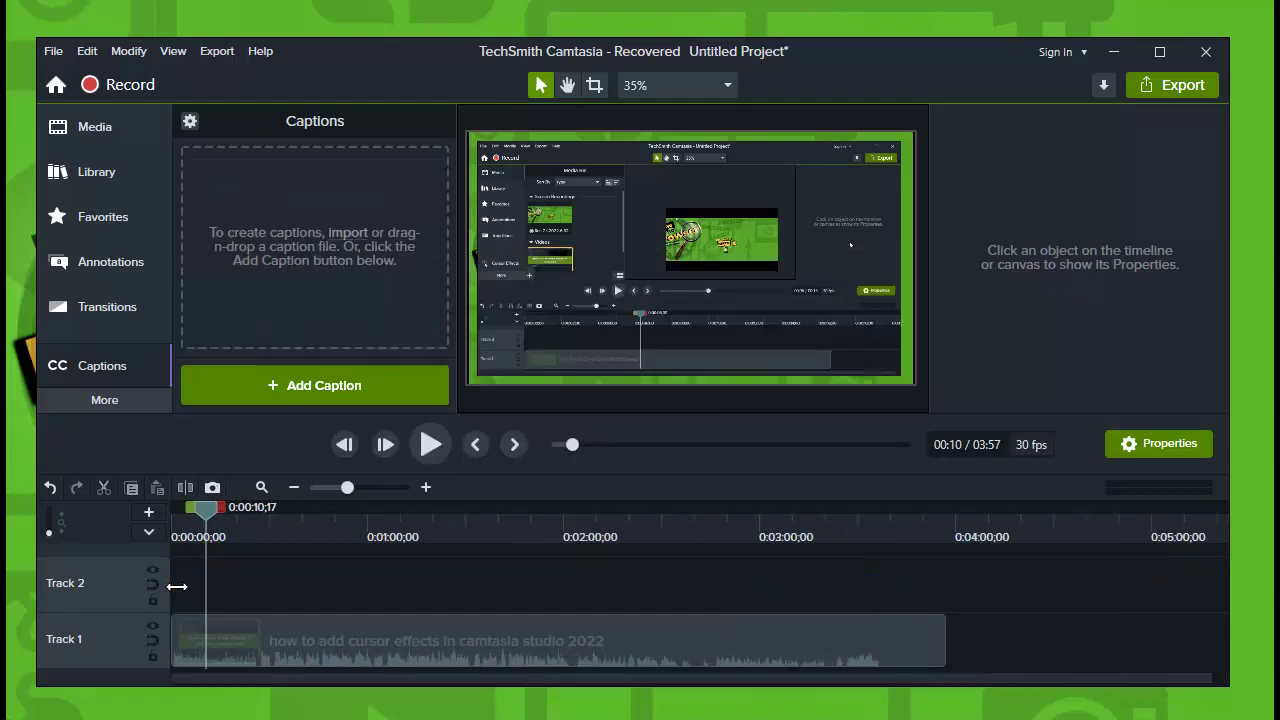